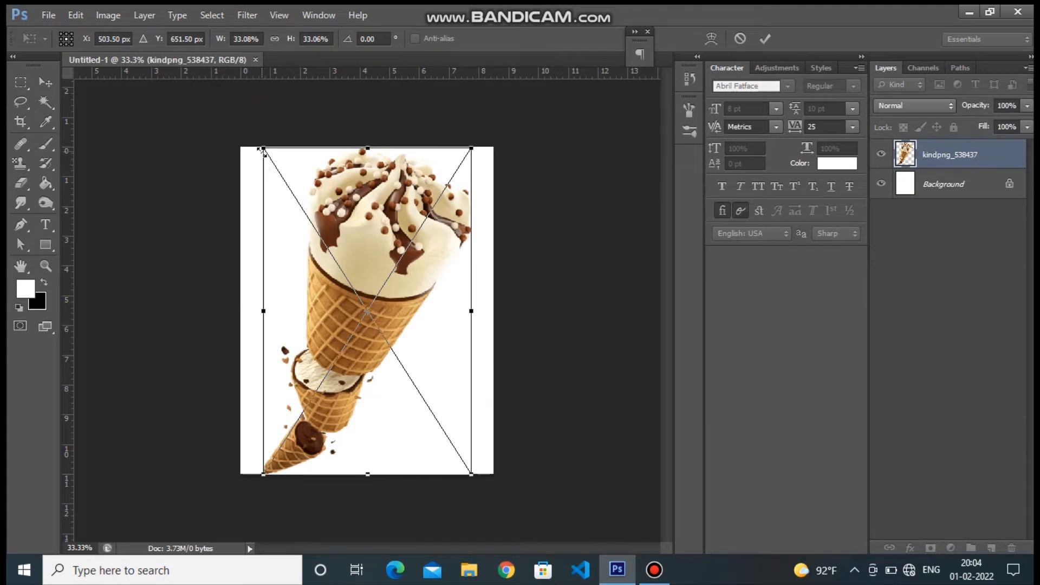
Scale the placed ice cream cone image to about 22% and position it slightly below the middle of the canvas.
drag(259, 147, 300, 198)
key(Return)
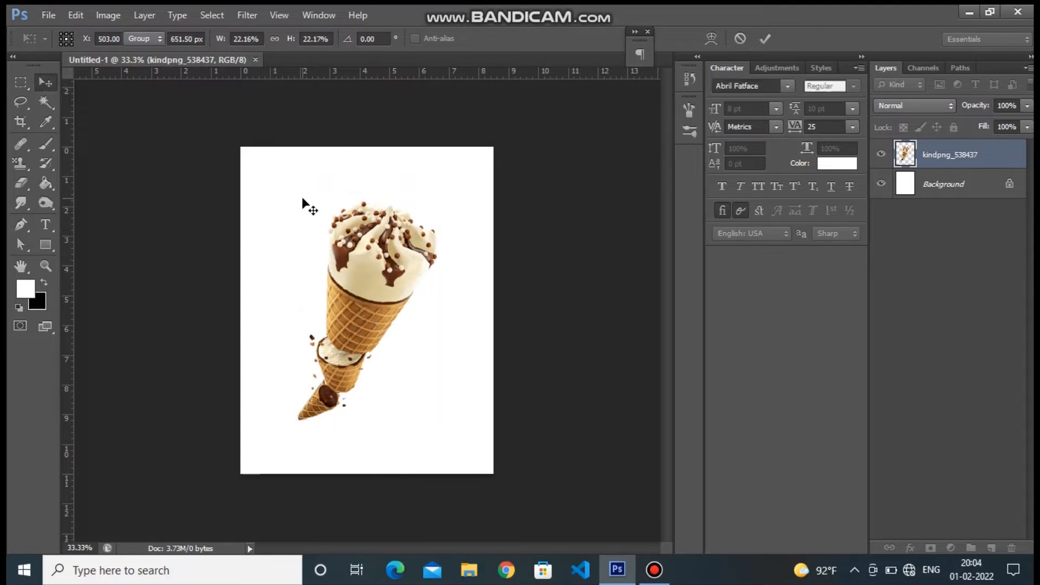
drag(370, 260, 366, 267)
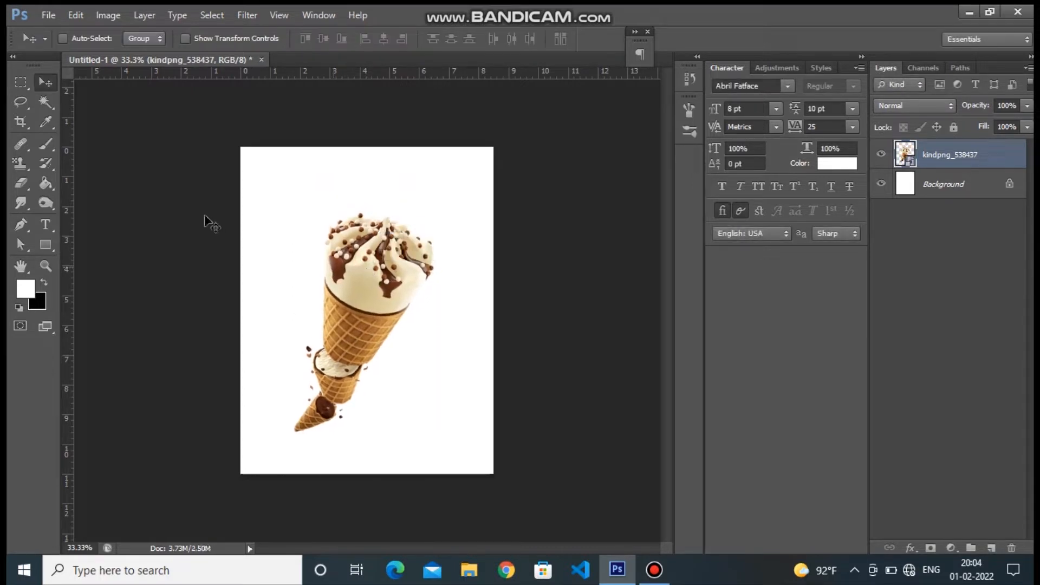
Sample a colour from the waffle cone and set the foreground colour to the light peach tint f7daa9.
click(48, 123)
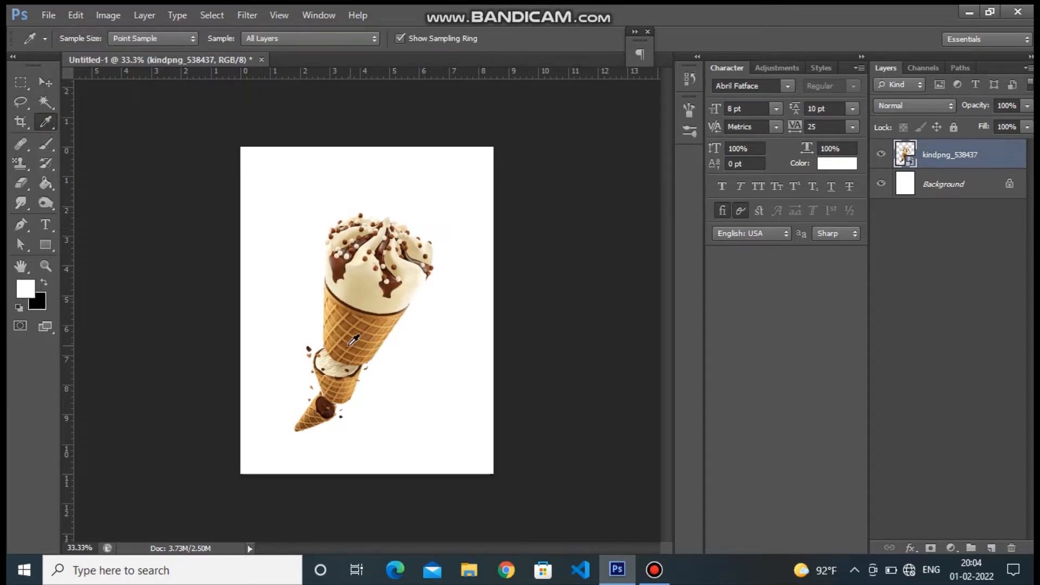
click(334, 334)
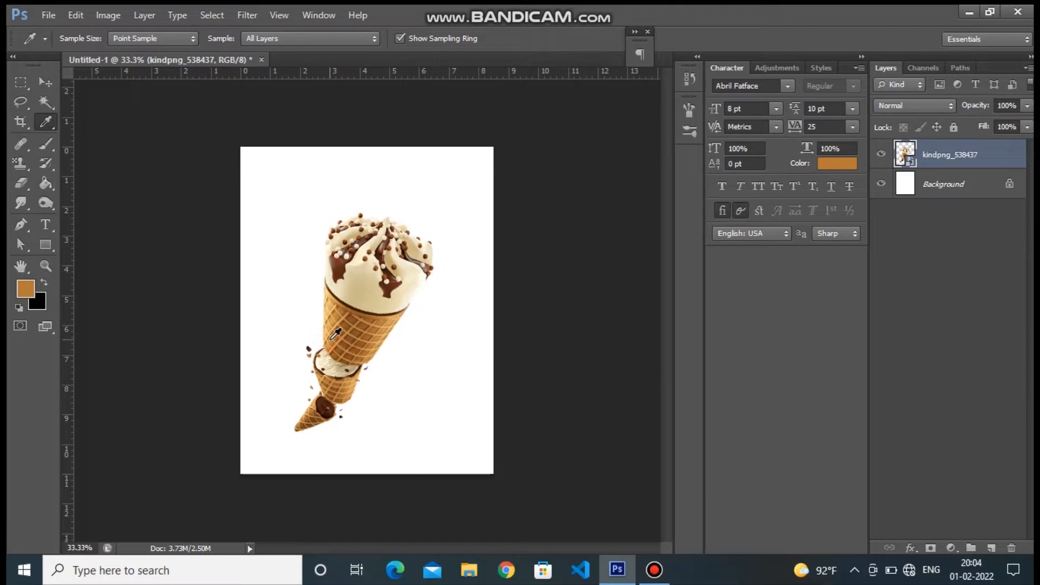
click(25, 289)
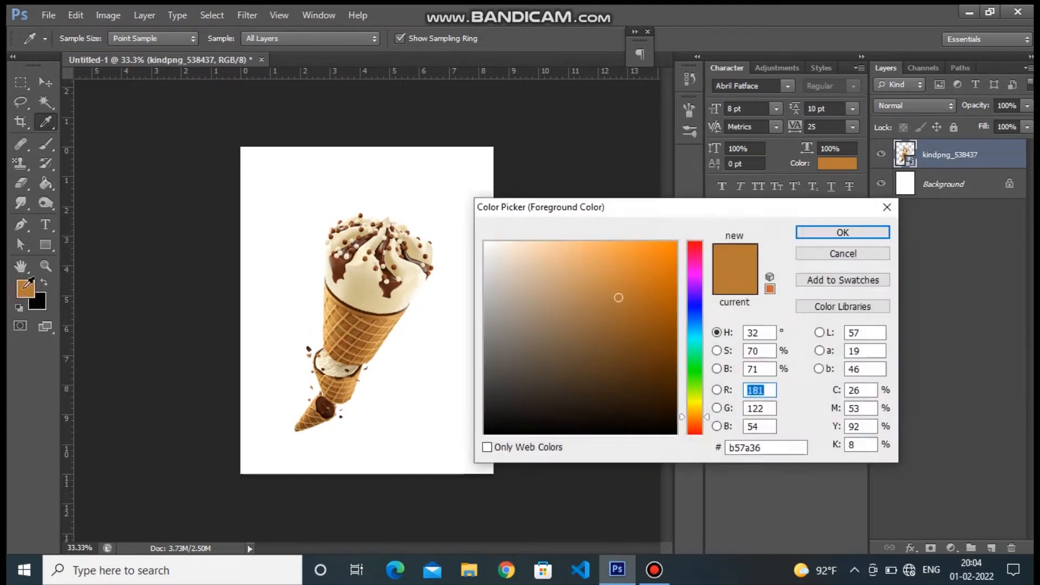
click(352, 392)
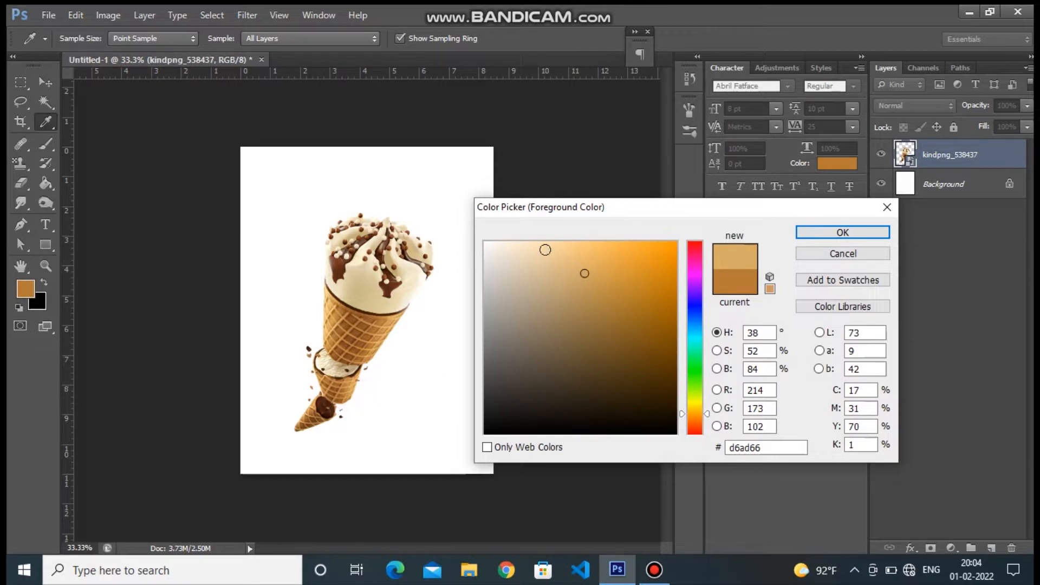
click(545, 248)
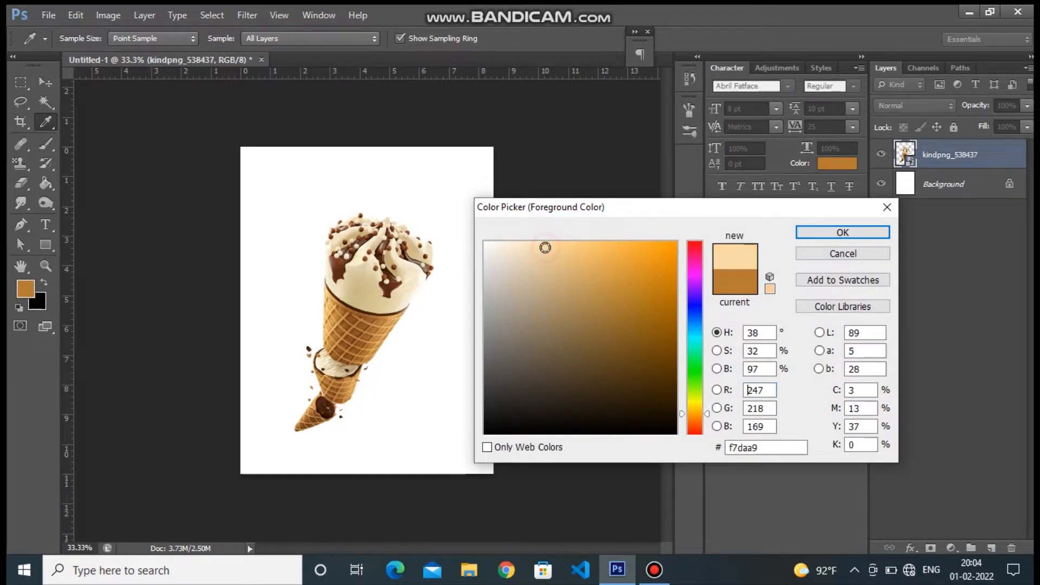
click(843, 233)
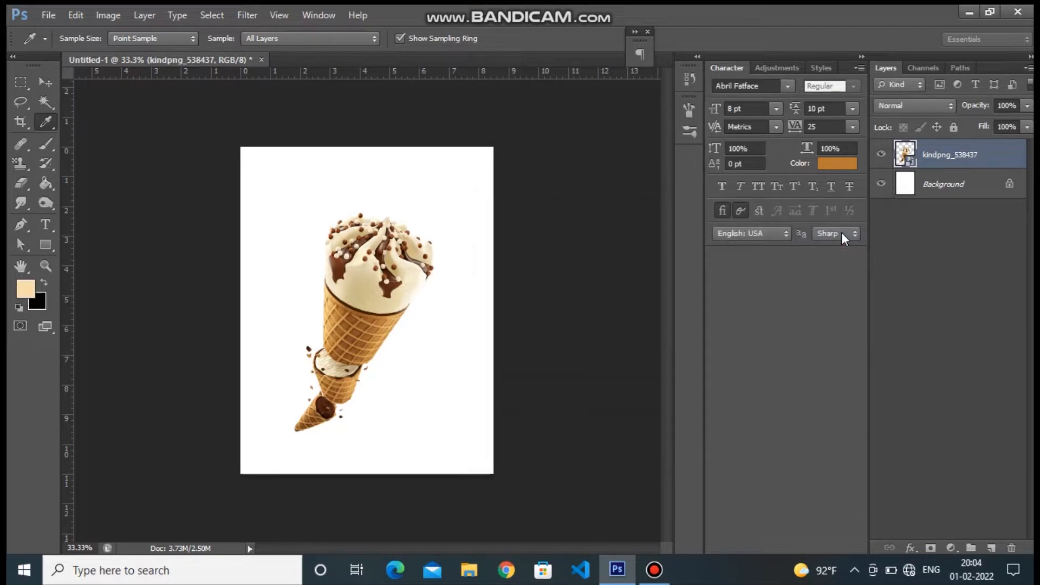
Add a new layer directly above Background and fill it with the peach foreground colour using the Paint Bucket.
click(980, 184)
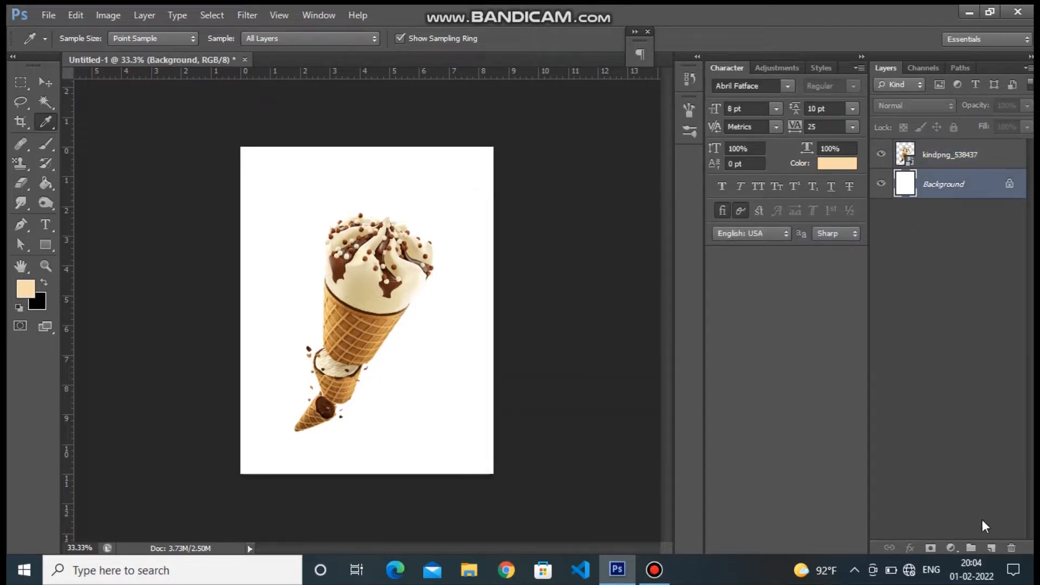
click(990, 549)
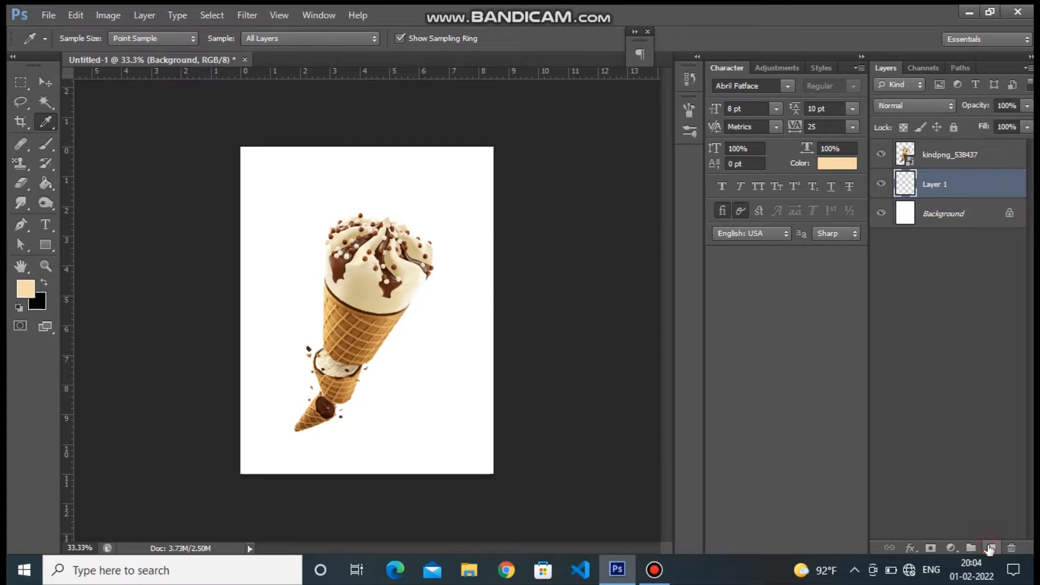
click(47, 182)
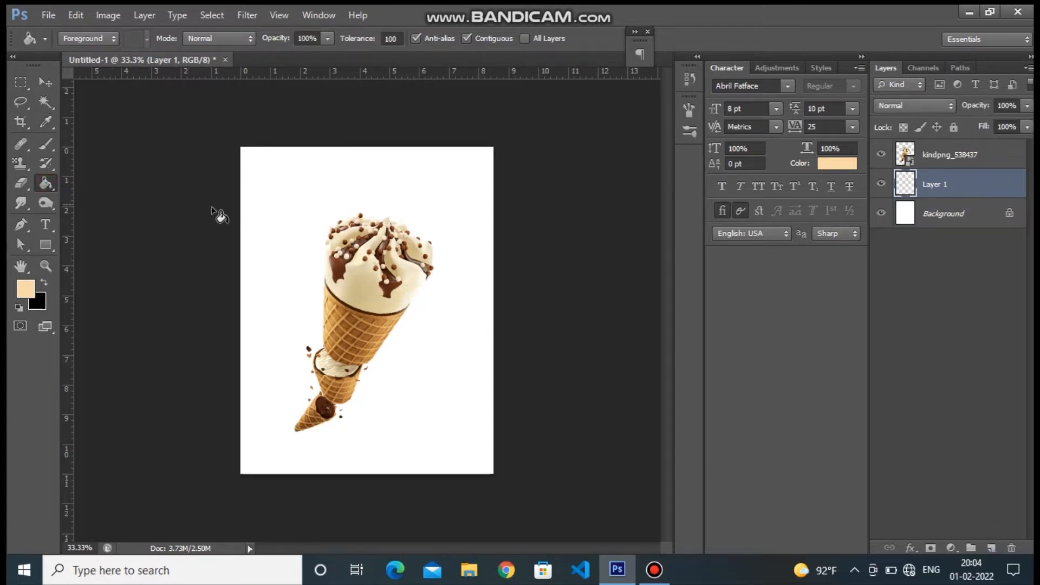
click(250, 225)
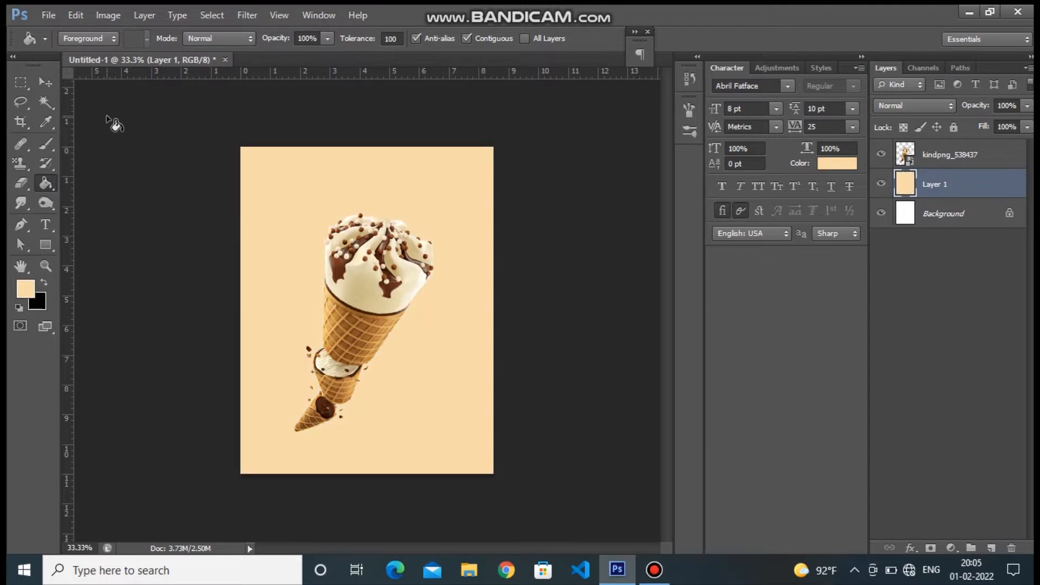
Place the milk-chocolate-splash image into the document at its default size.
click(46, 81)
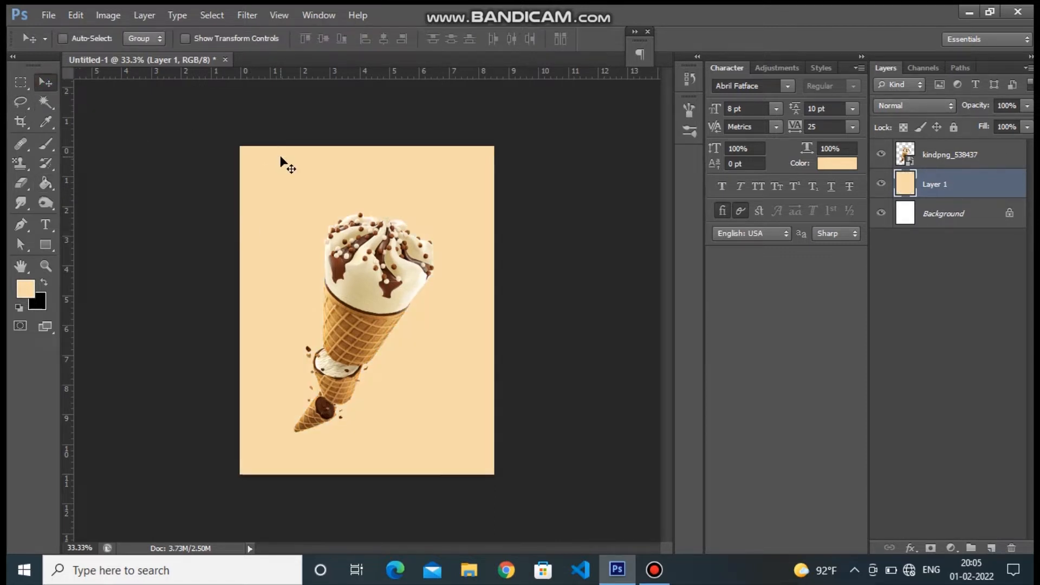
key(ctrl+plus)
key(ctrl+minus)
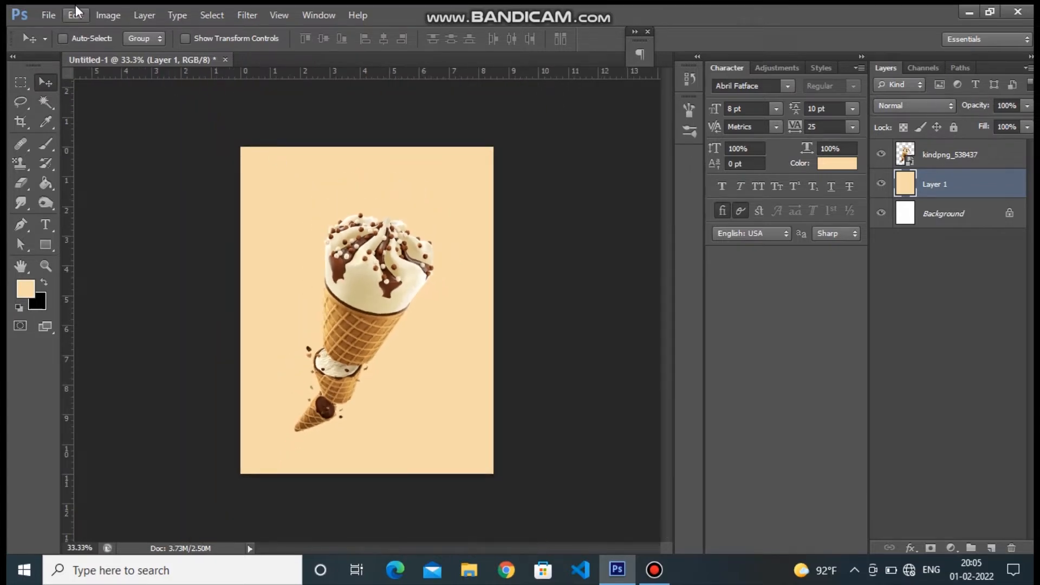
click(44, 14)
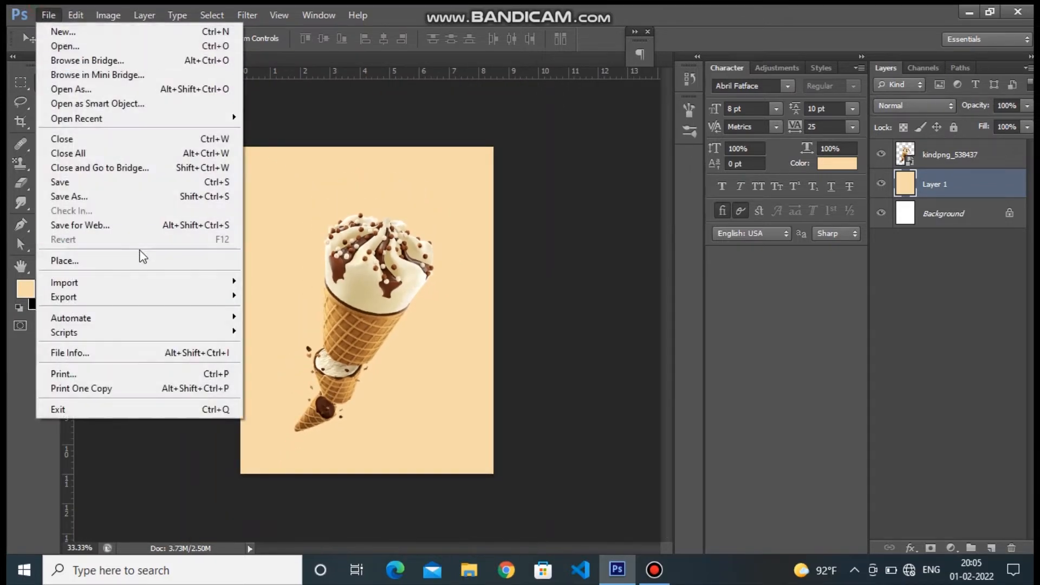
click(138, 261)
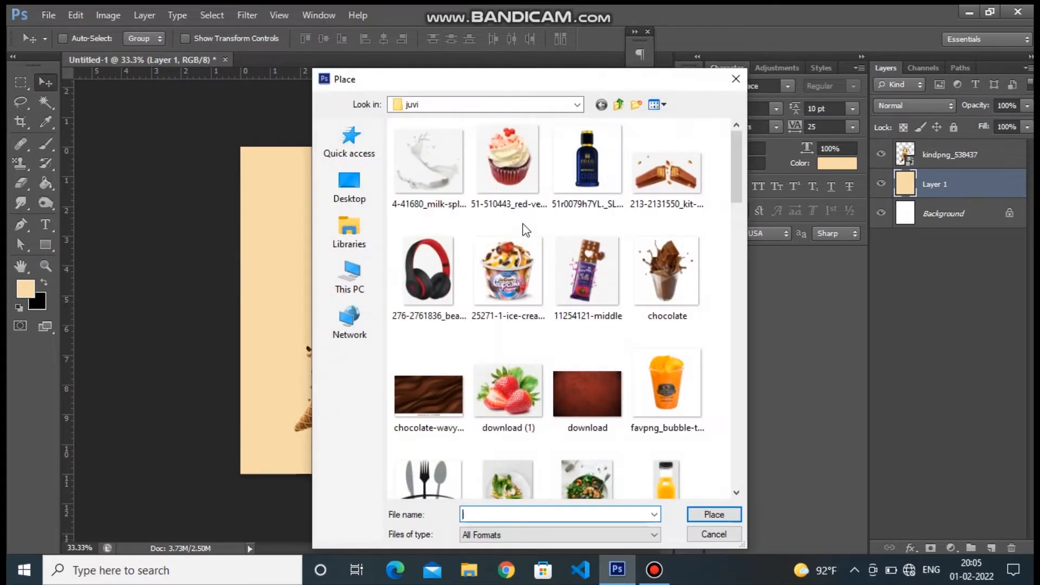
drag(738, 201, 740, 371)
click(588, 246)
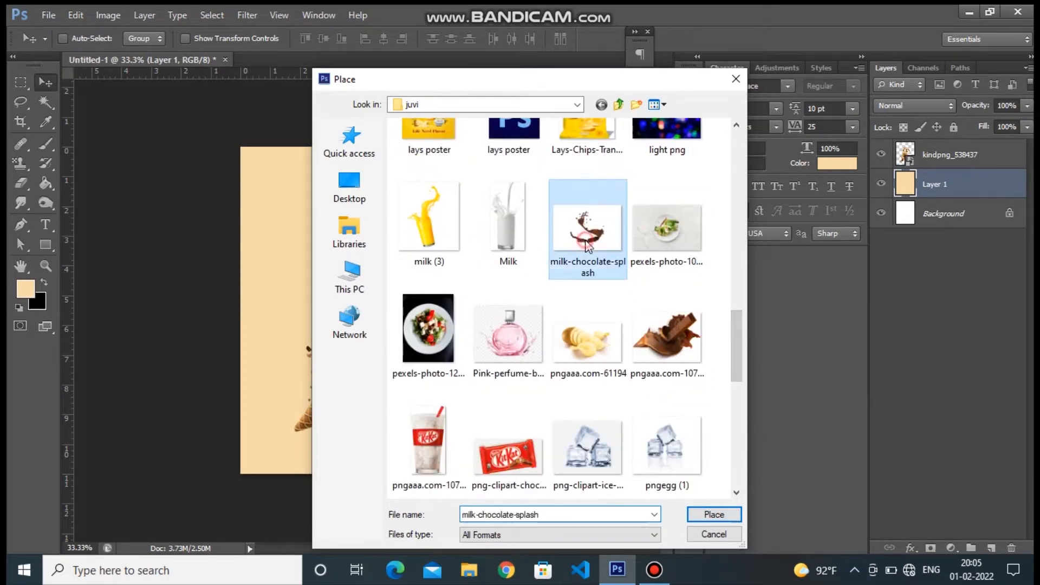
click(724, 518)
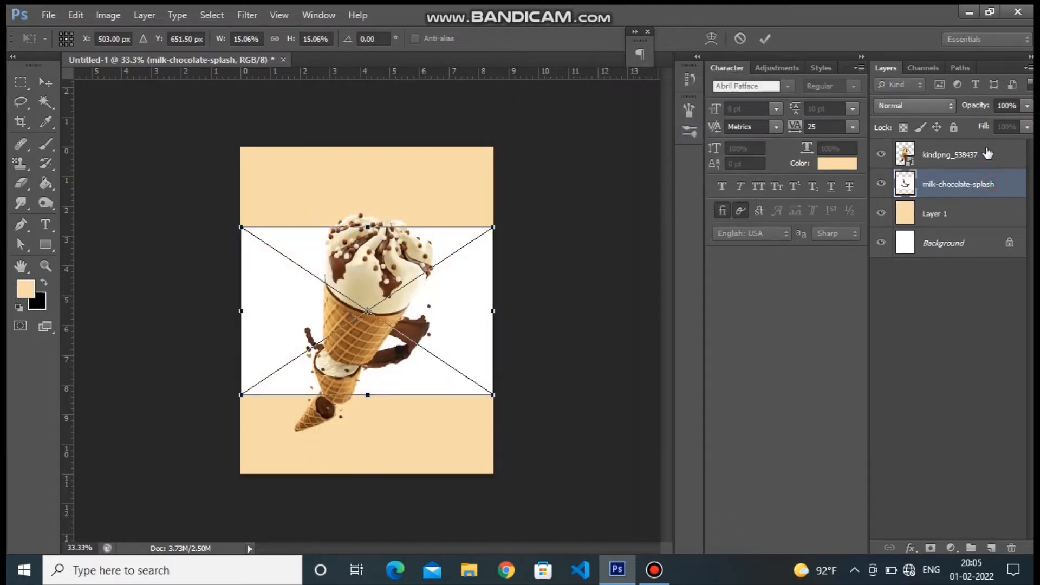
key(Return)
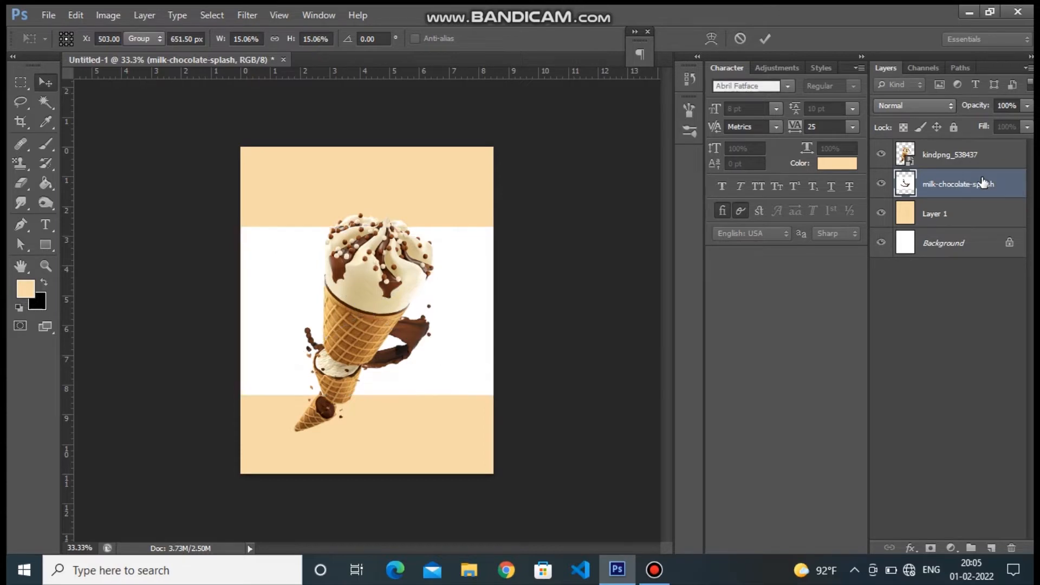
Move the milk-chocolate-splash layer above the cone layer and rasterize it.
drag(982, 194, 984, 154)
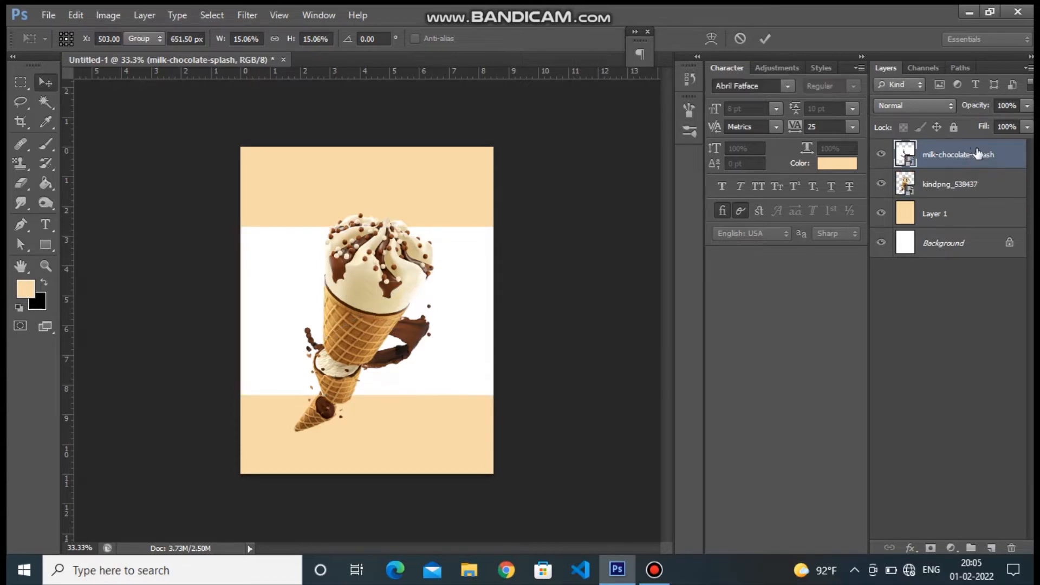
right_click(968, 155)
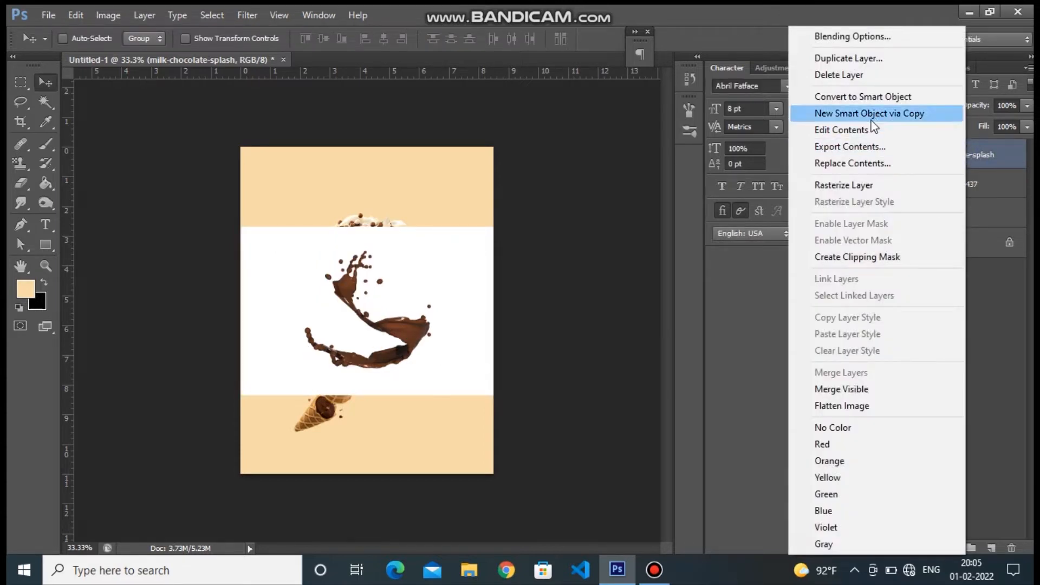
click(878, 185)
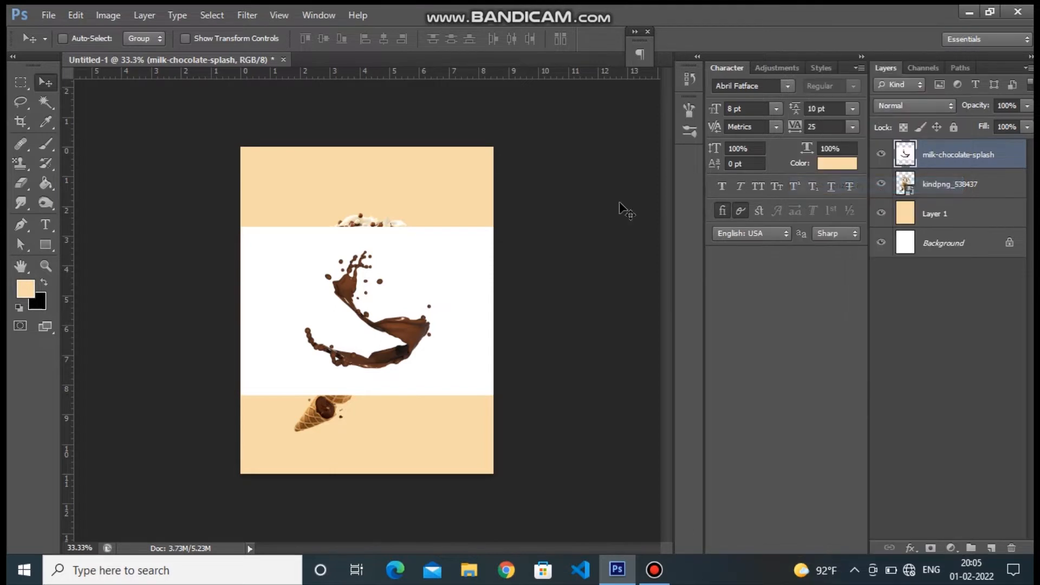
Select the white background around the chocolate splash with the Magic Wand, delete it and deselect.
click(46, 101)
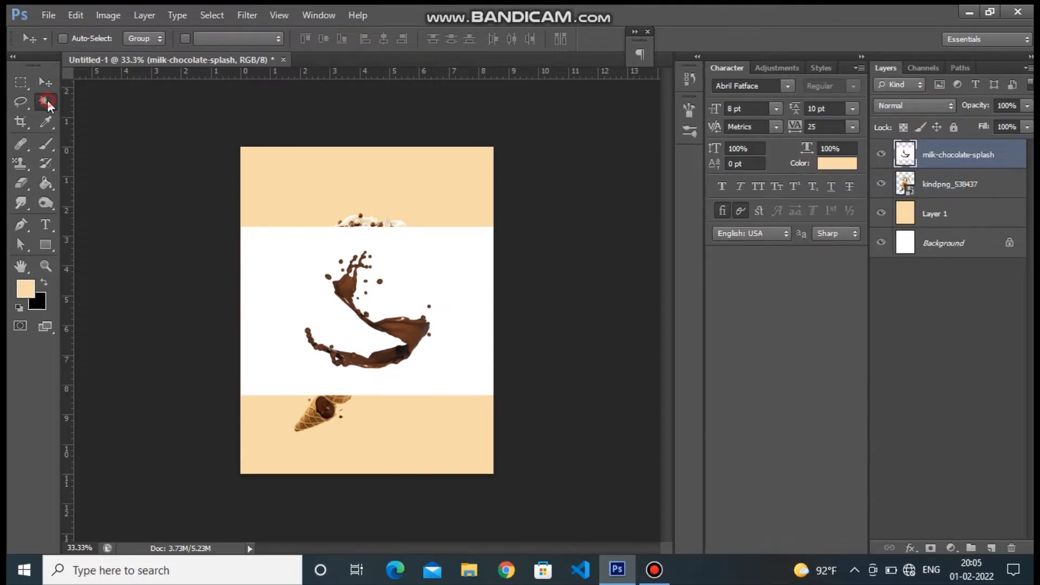
click(318, 298)
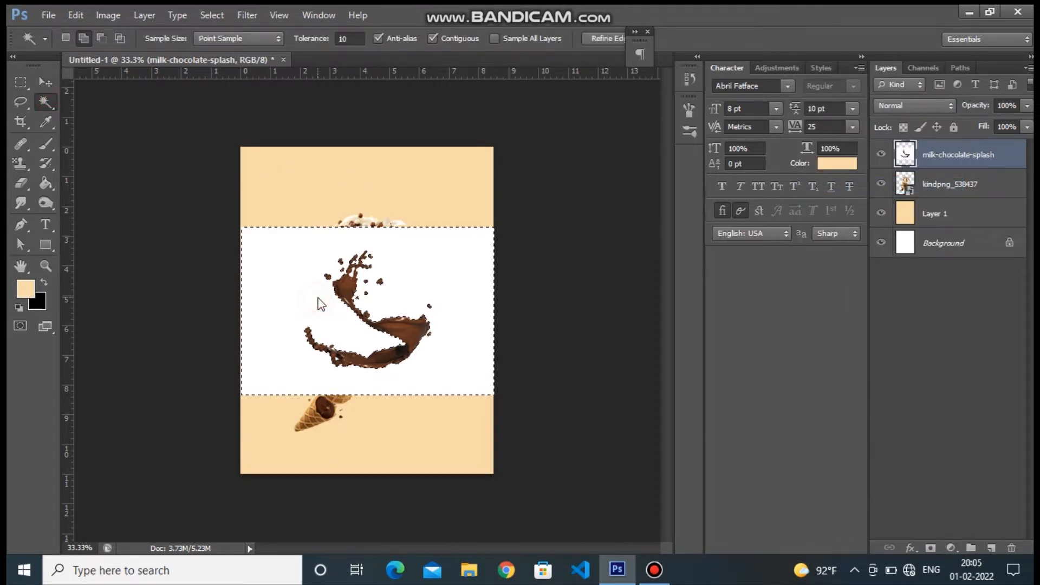
key(Delete)
key(ctrl+d)
key(ctrl+plus)
click(318, 297)
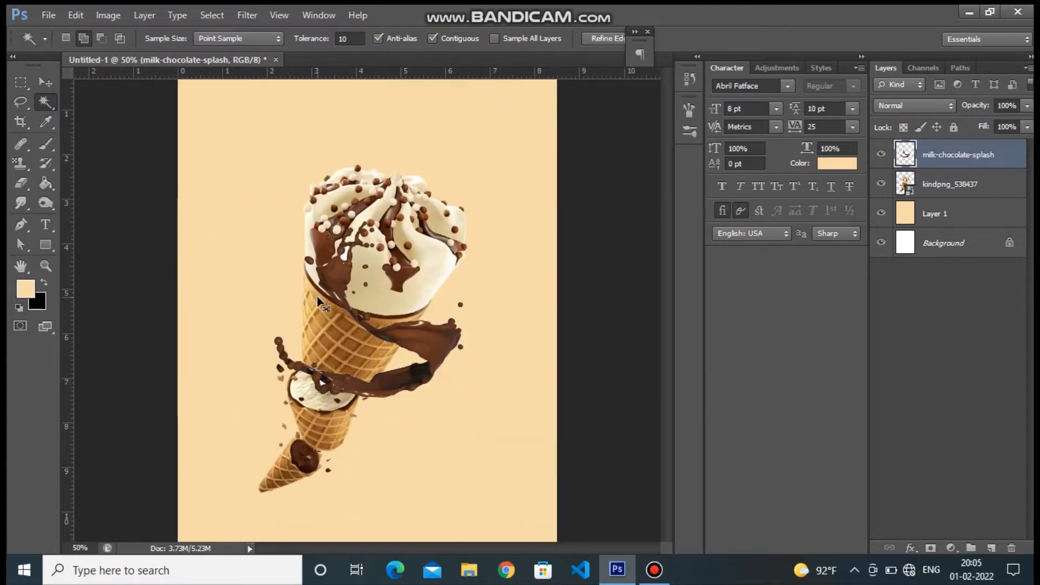
Delete the remaining white patches enclosed in the upper and lower parts of the chocolate splash with the Magic Wand.
key(ctrl+plus)
key(ctrl+plus)
key(ctrl+d)
click(337, 237)
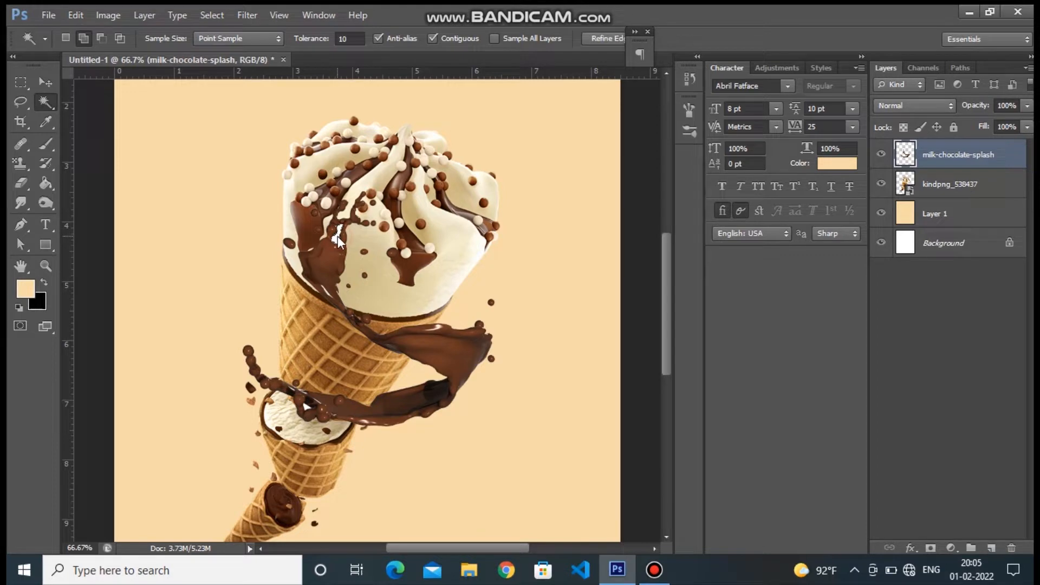
key(Delete)
click(307, 409)
key(Delete)
key(ctrl+d)
Move the milk-chocolate-splash layer beneath the cone layer, keeping it above the peach fill layer.
drag(939, 161, 932, 210)
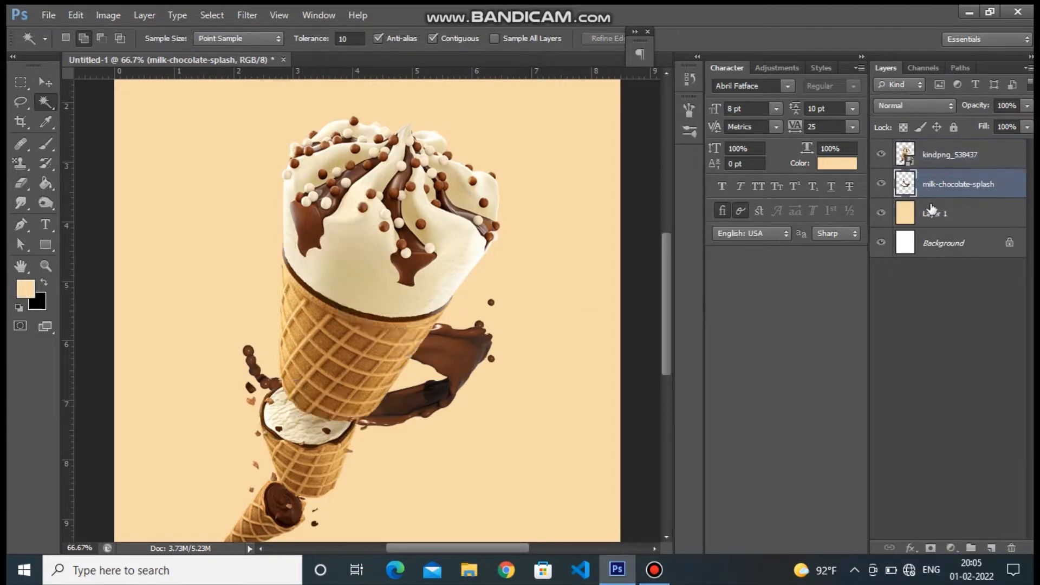
click(46, 79)
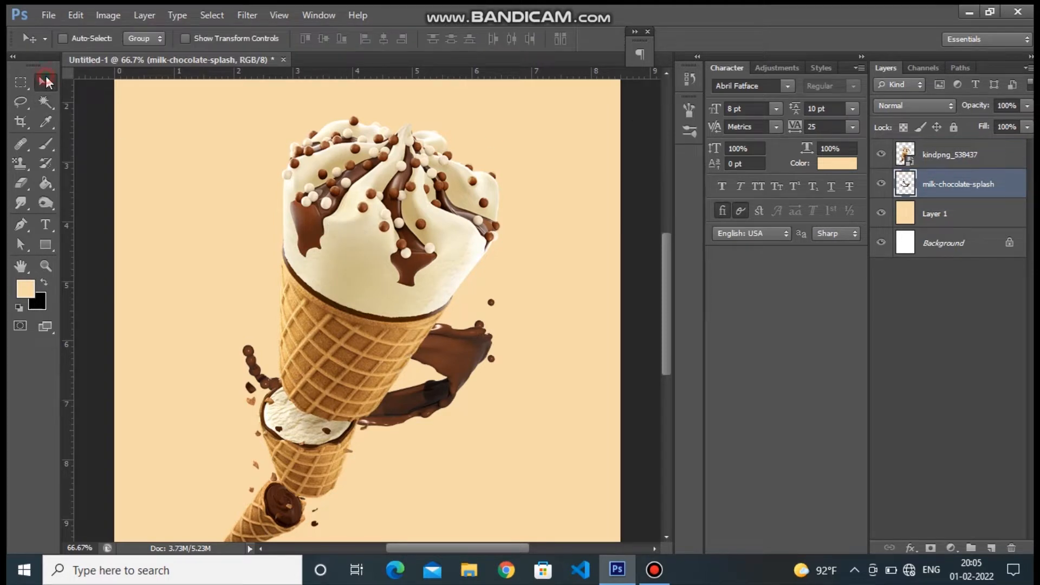
key(ctrl+minus)
key(ctrl+minus)
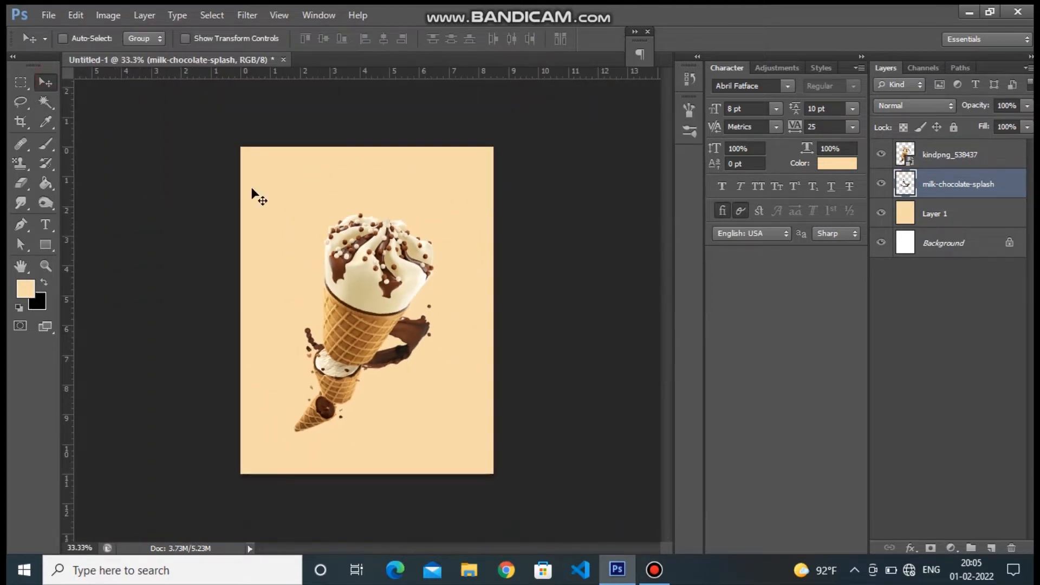
Enlarge the chocolate splash to about 143% with Free Transform and position it so it wraps behind the ice cream cone.
right_click(417, 341)
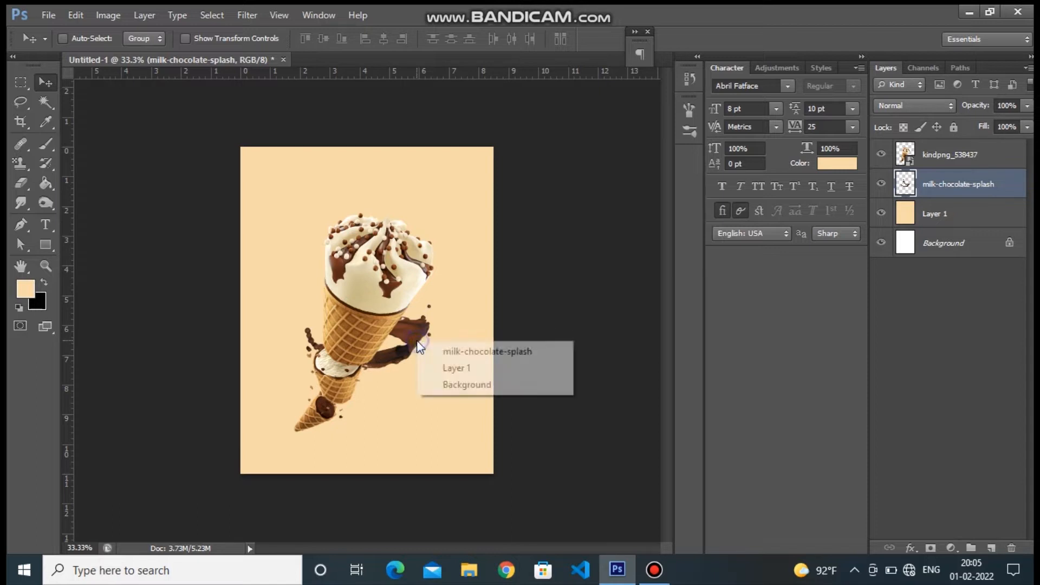
click(443, 351)
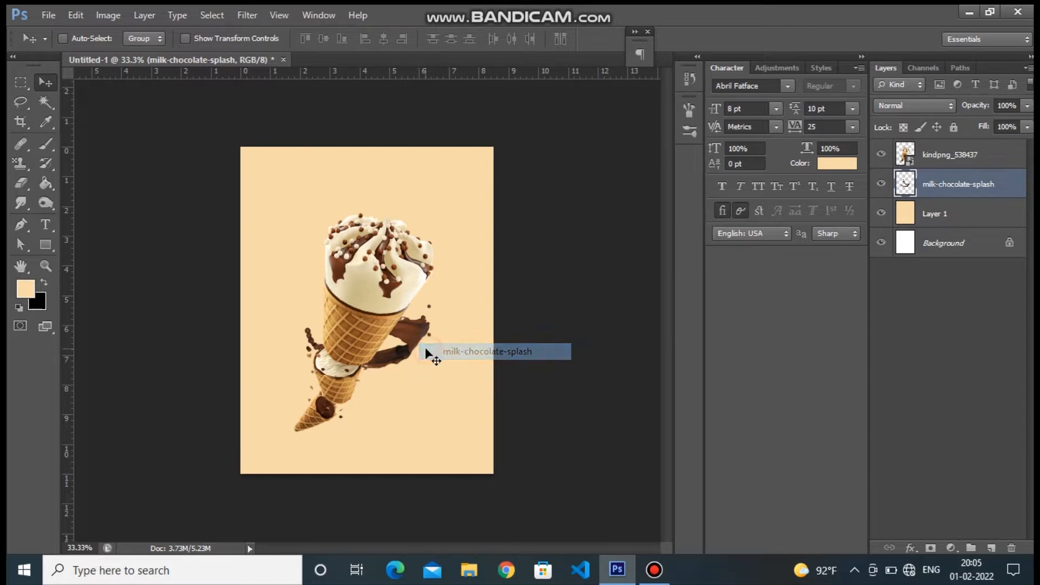
key(ctrl+t)
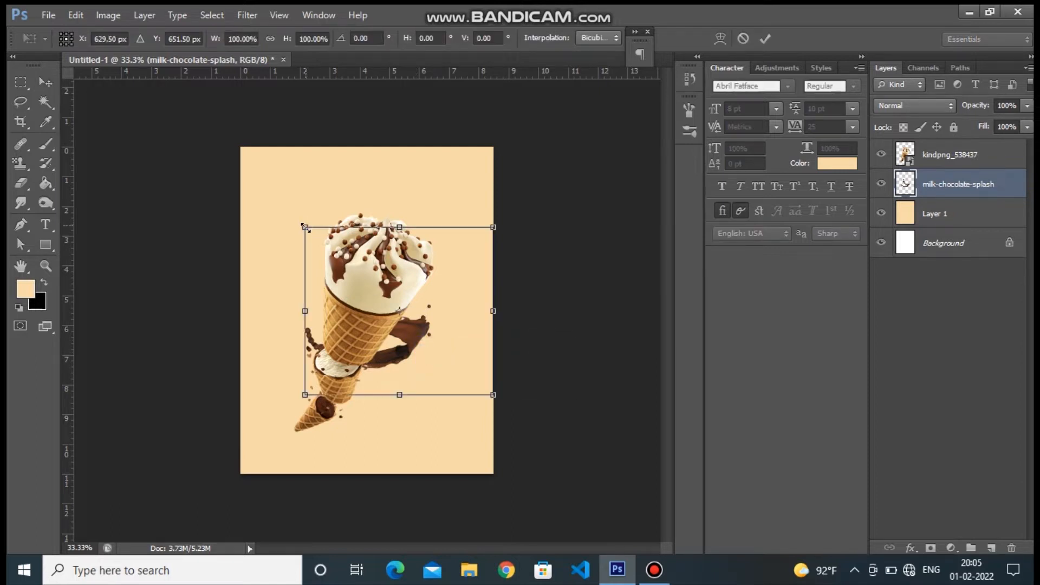
drag(303, 227, 266, 192)
mouse_move(355, 300)
mouse_down()
mouse_move(346, 290)
mouse_move(344, 305)
mouse_up()
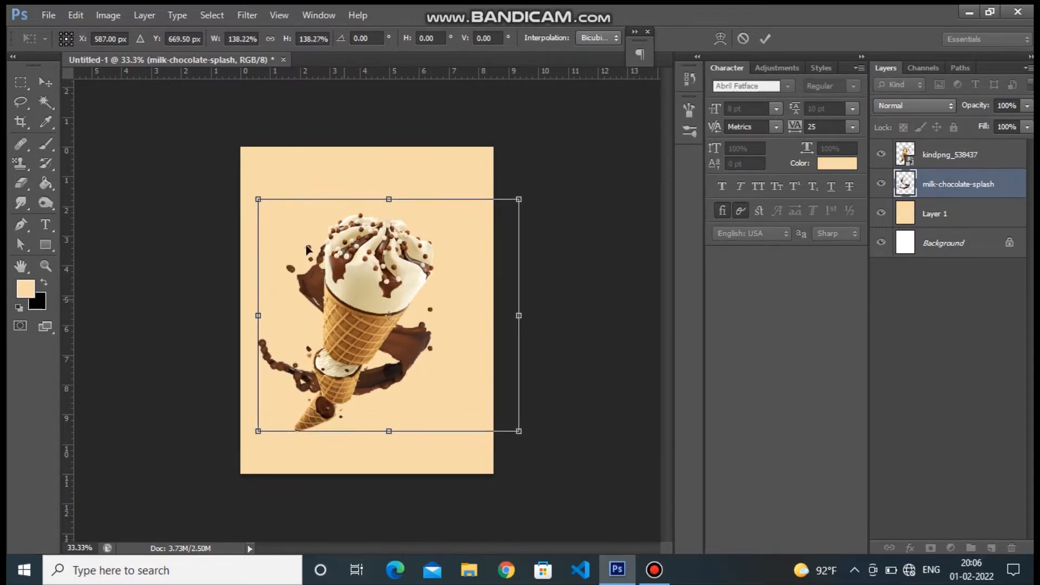
drag(260, 198, 256, 194)
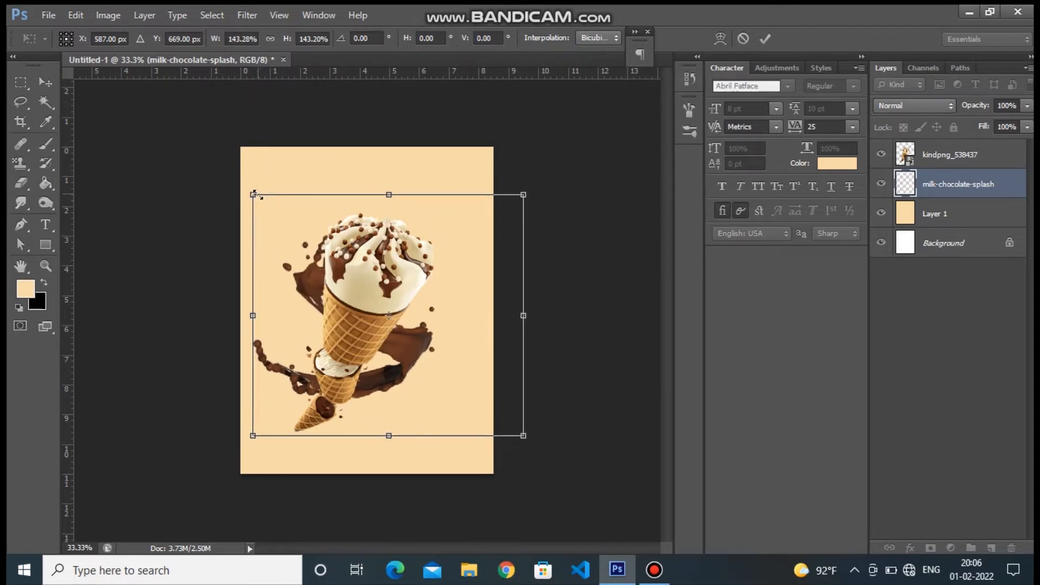
key(Return)
drag(318, 266, 320, 270)
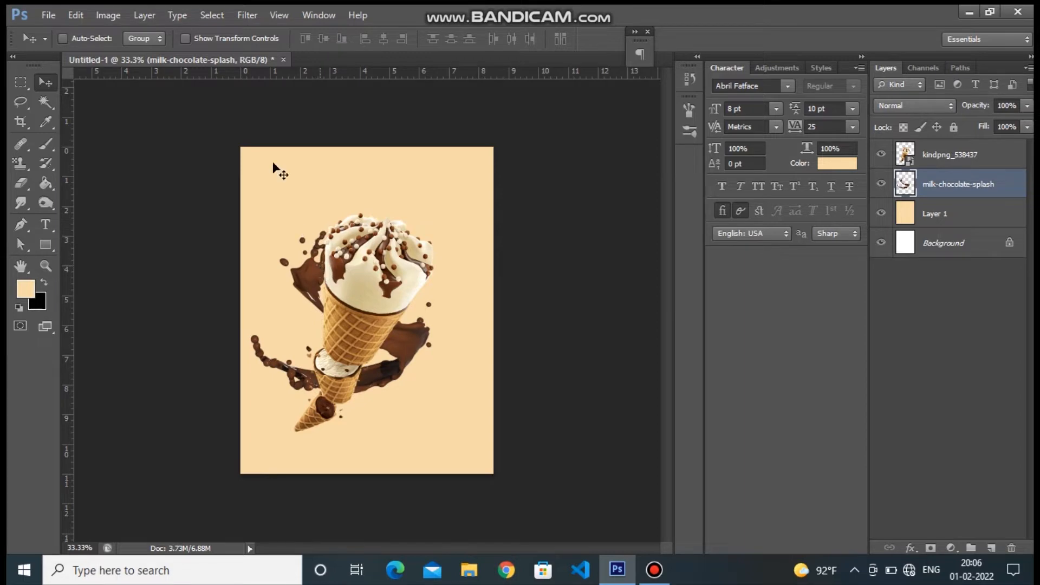
Apply a Box Blur with a 6-pixel radius to the milk-chocolate-splash layer.
click(258, 8)
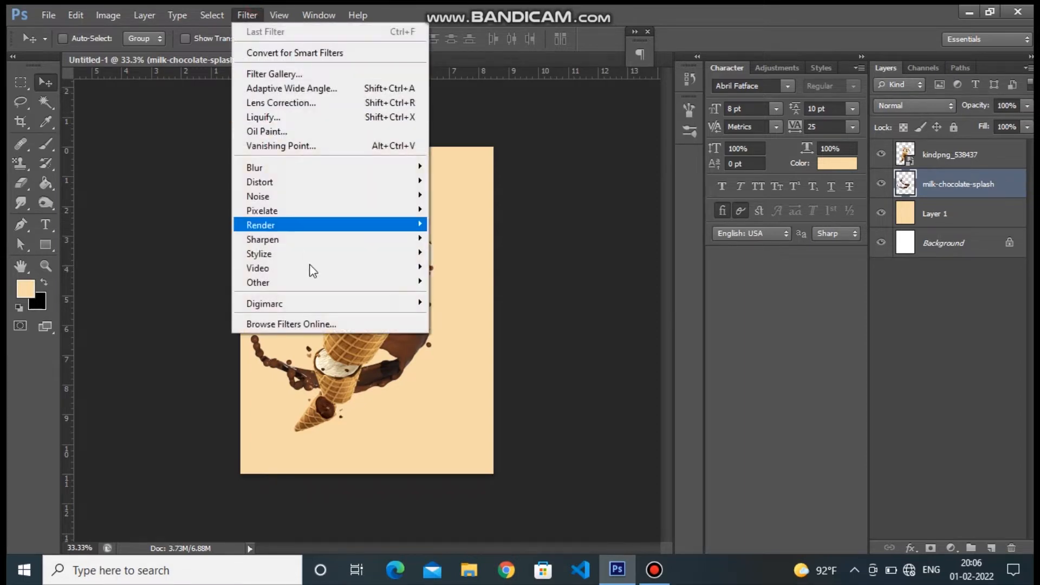
mouse_move(293, 172)
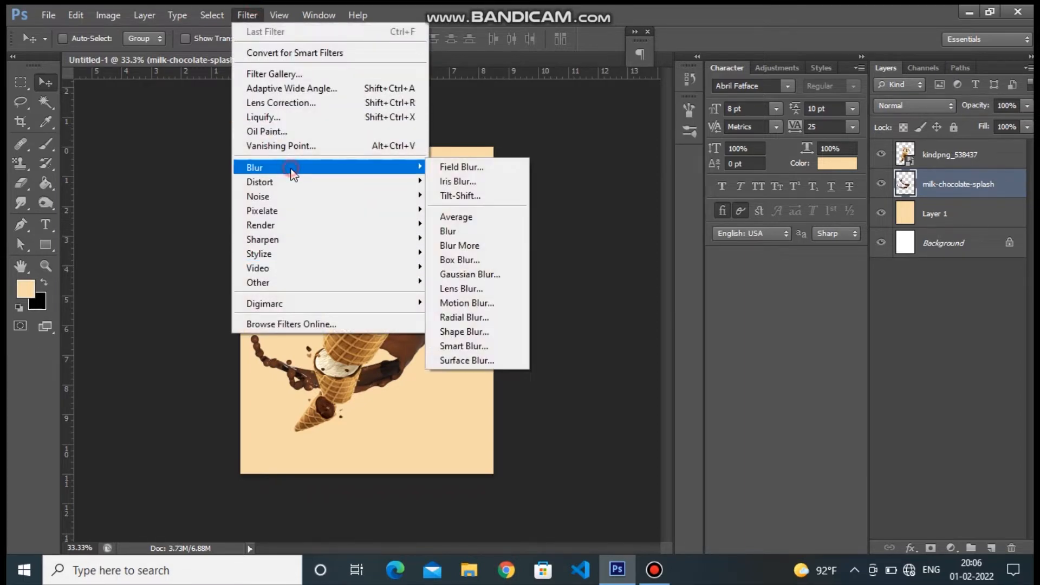
click(479, 259)
drag(310, 182, 714, 170)
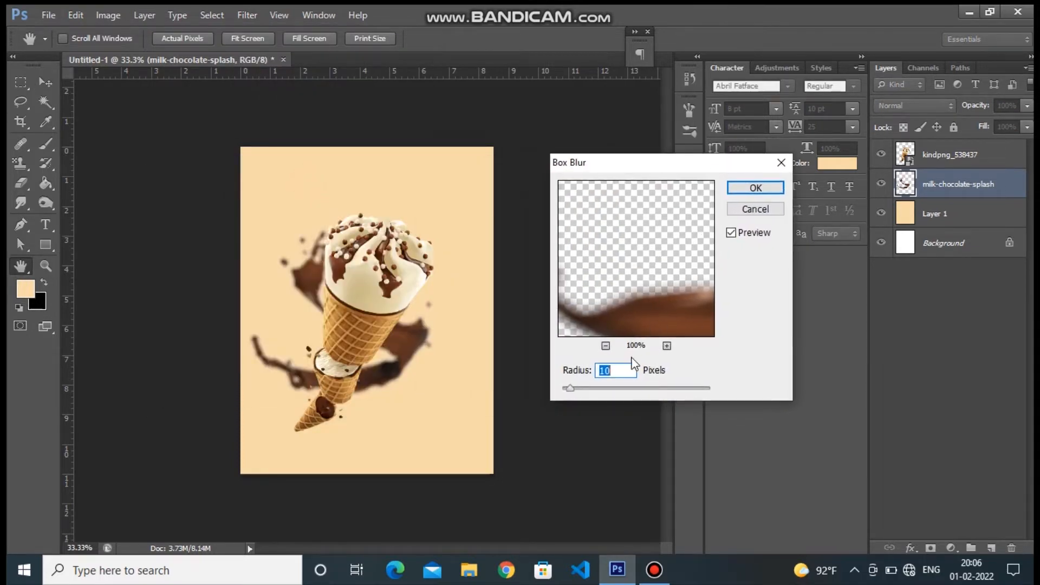
drag(569, 389, 566, 389)
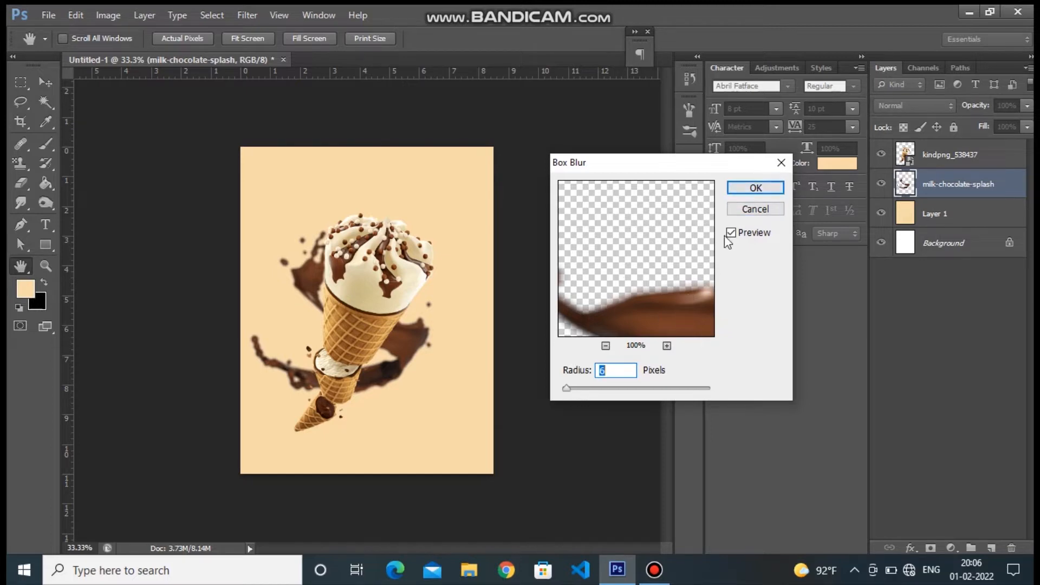
click(747, 189)
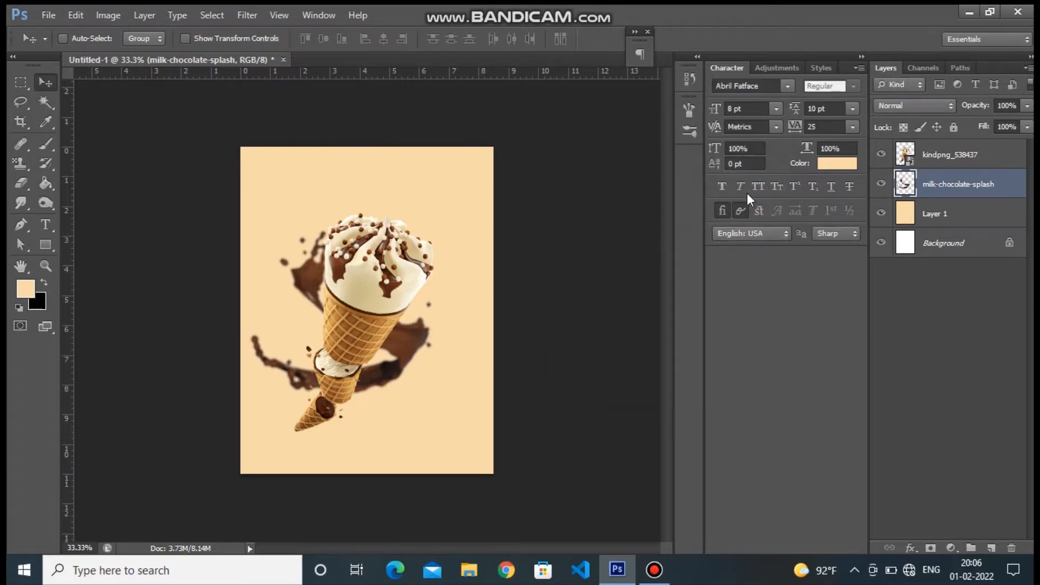
Add a new empty layer directly above the milk-chocolate-splash layer.
key(ctrl+plus)
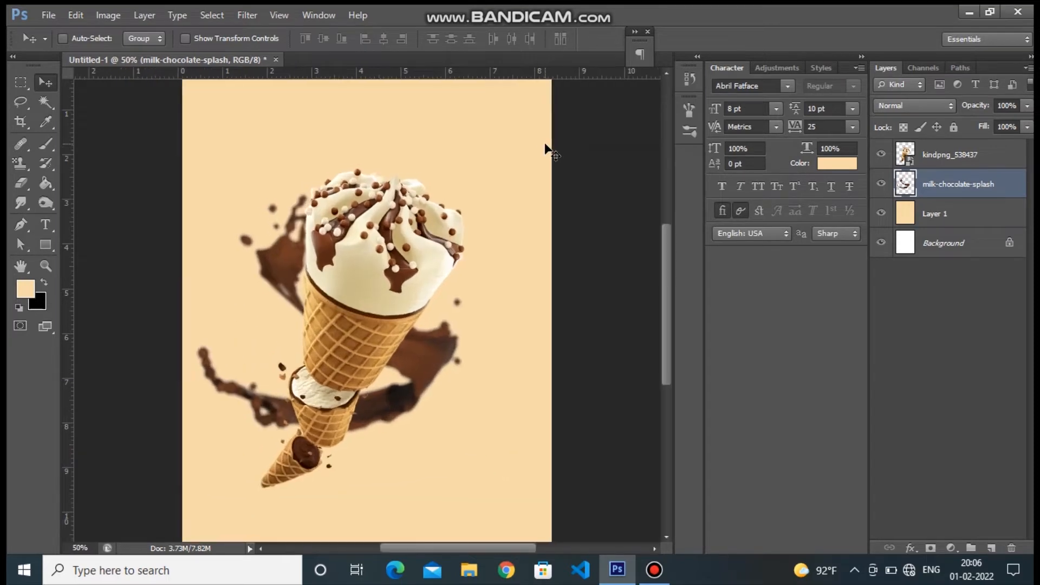
key(ctrl+minus)
key(ctrl+plus)
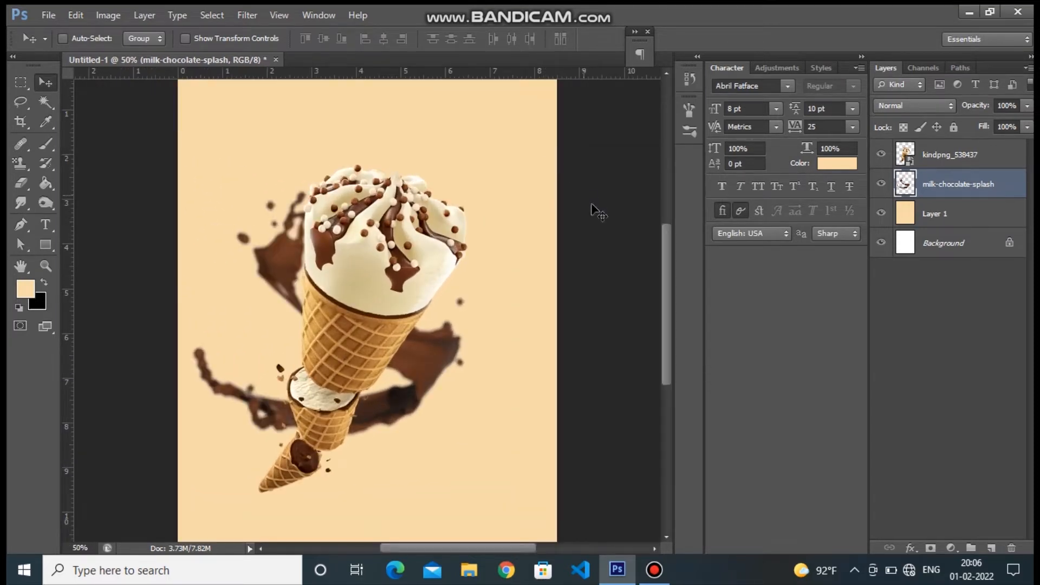
scroll(671, 331, down, 3)
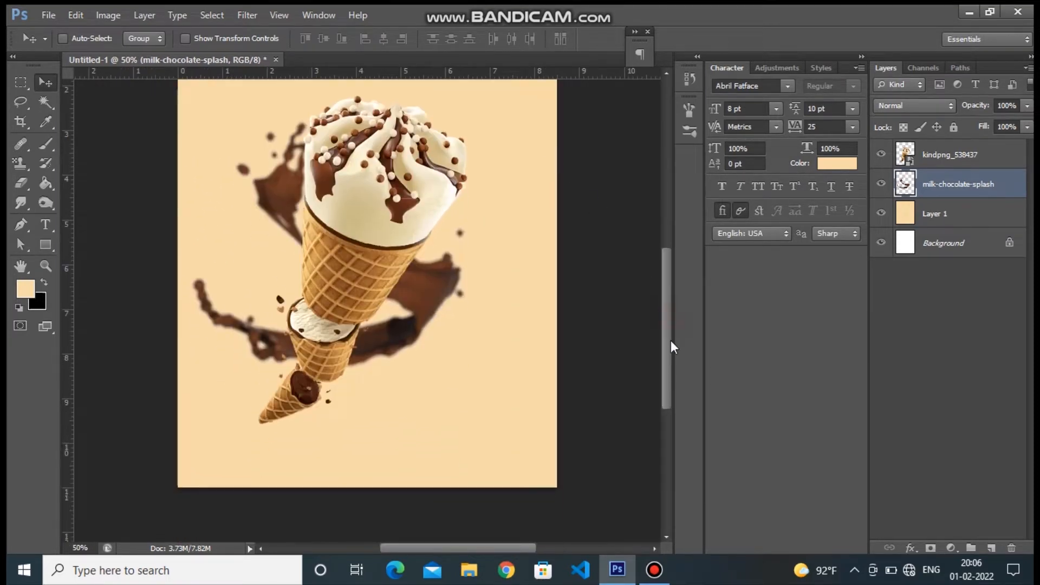
click(990, 550)
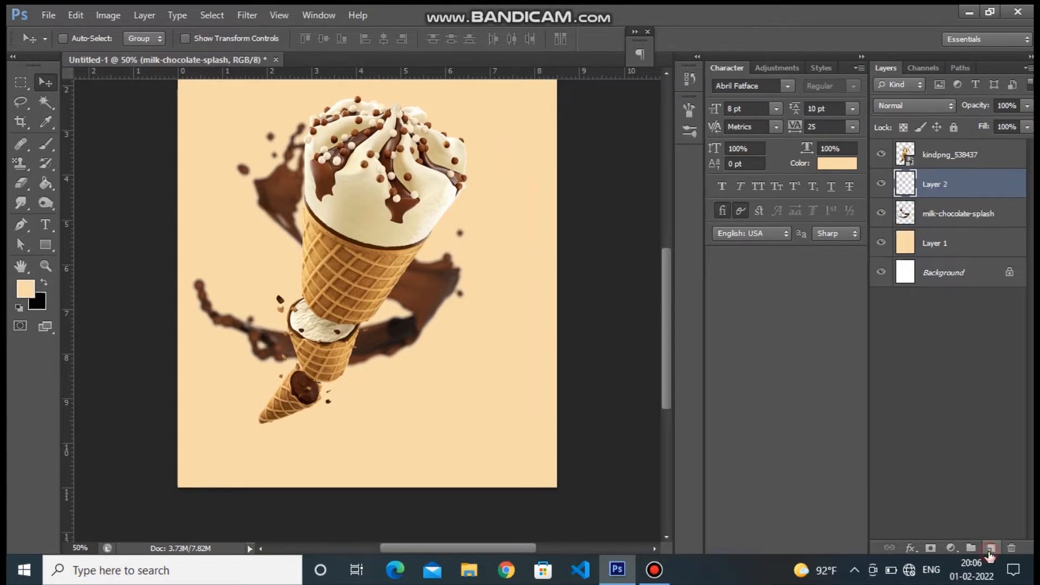
Paint a single soft black spot with a 150 px brush at the tip of the lowest cone piece.
click(48, 145)
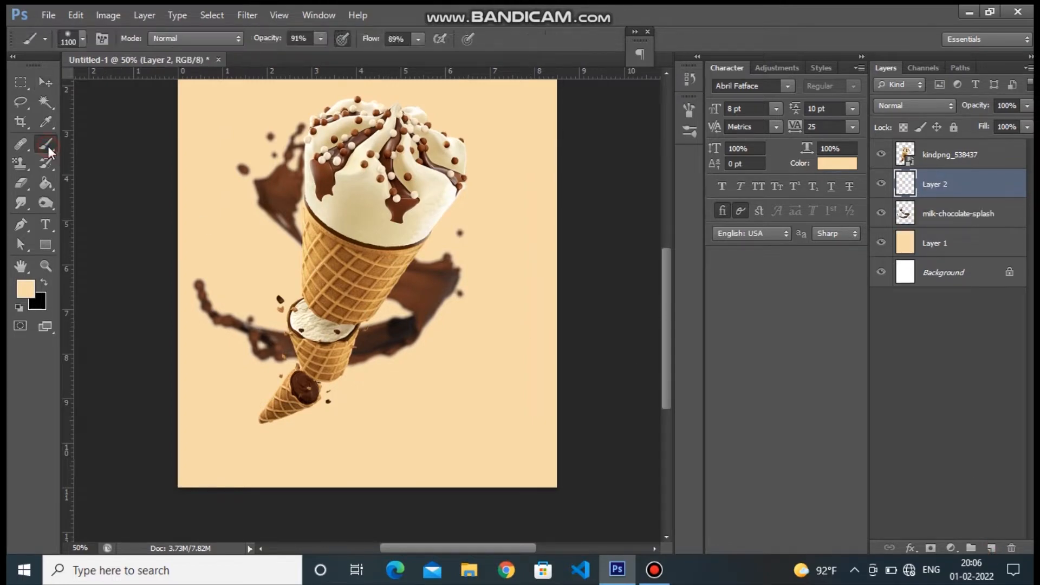
click(44, 281)
key(bracketleft)
key(bracketleft)
key(bracketleft)
key(bracketleft)
key(bracketleft)
key(bracketleft)
key(bracketleft)
key(bracketleft)
key(bracketleft)
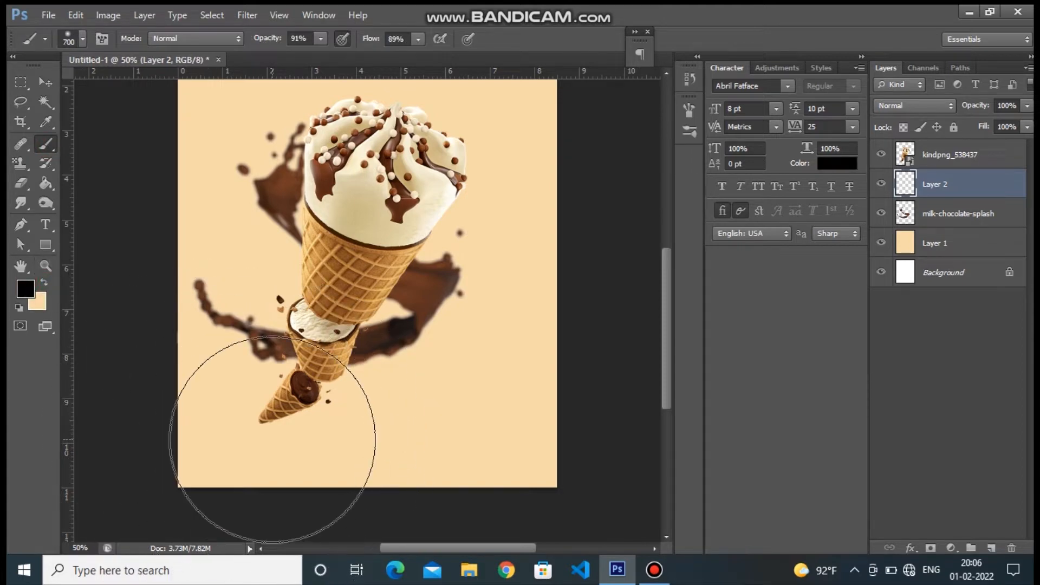
key(bracketleft)
key(bracketleft)
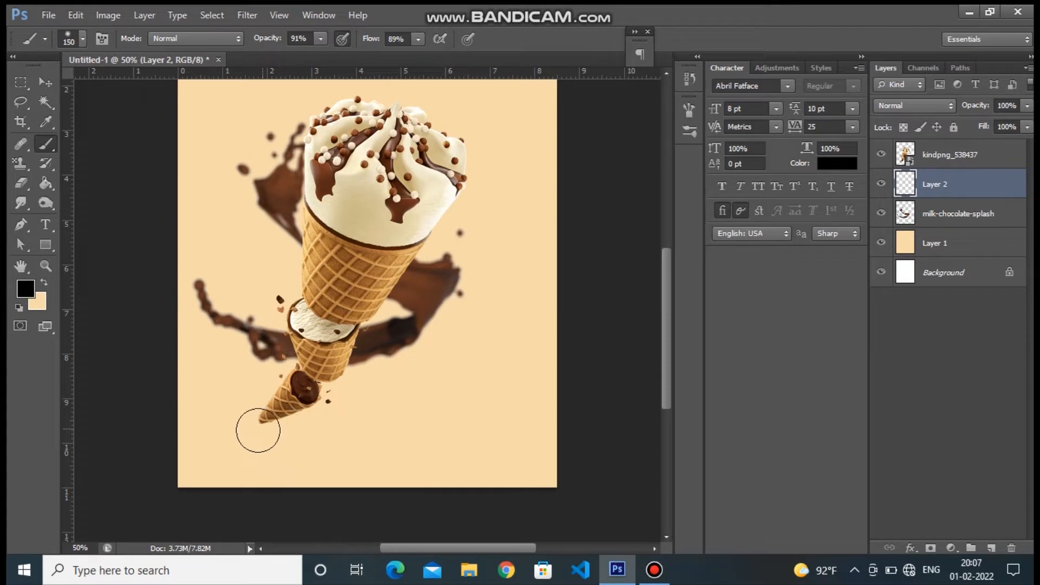
click(259, 431)
Free-transform the black spot to about 177% width and 37.5% height, forming a flat shadow under the cone tip.
key(ctrl+t)
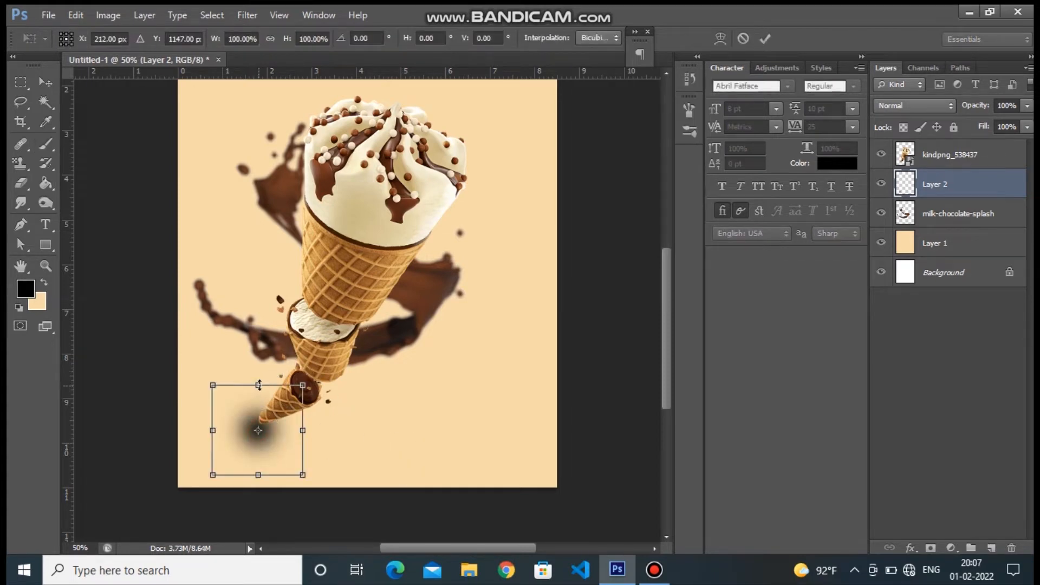
mouse_move(259, 385)
mouse_down()
mouse_move(264, 443)
mouse_move(275, 414)
mouse_move(341, 425)
mouse_move(333, 424)
mouse_up()
drag(214, 424, 192, 424)
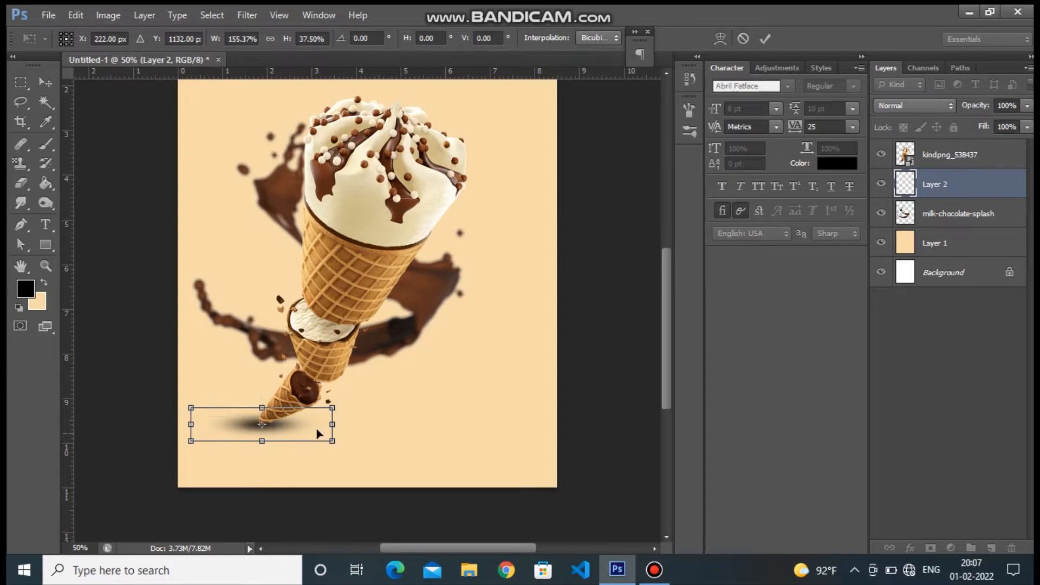
drag(330, 423, 350, 423)
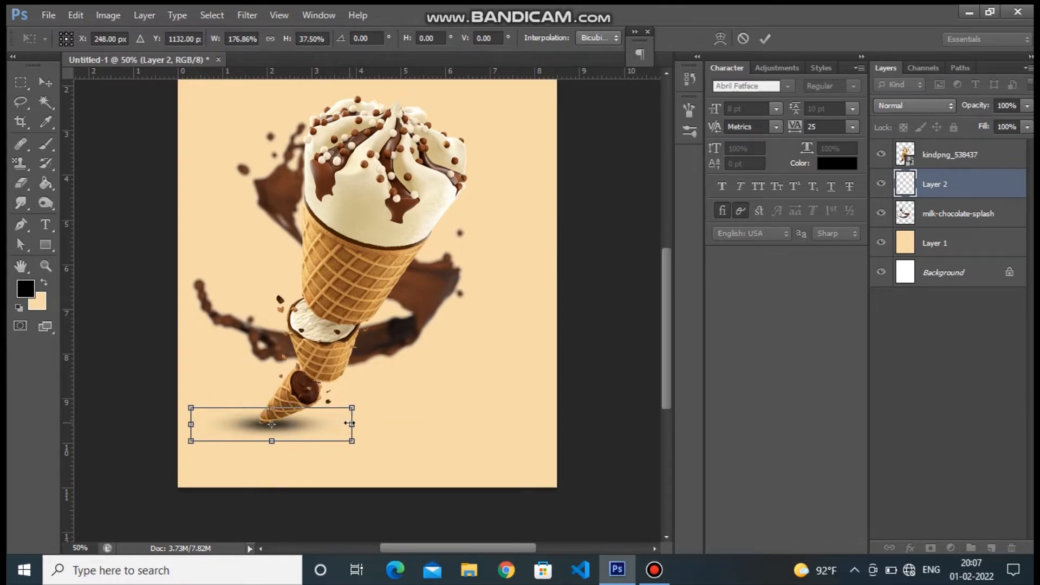
key(Return)
Lower the shadow layer's opacity to 54%.
key(b)
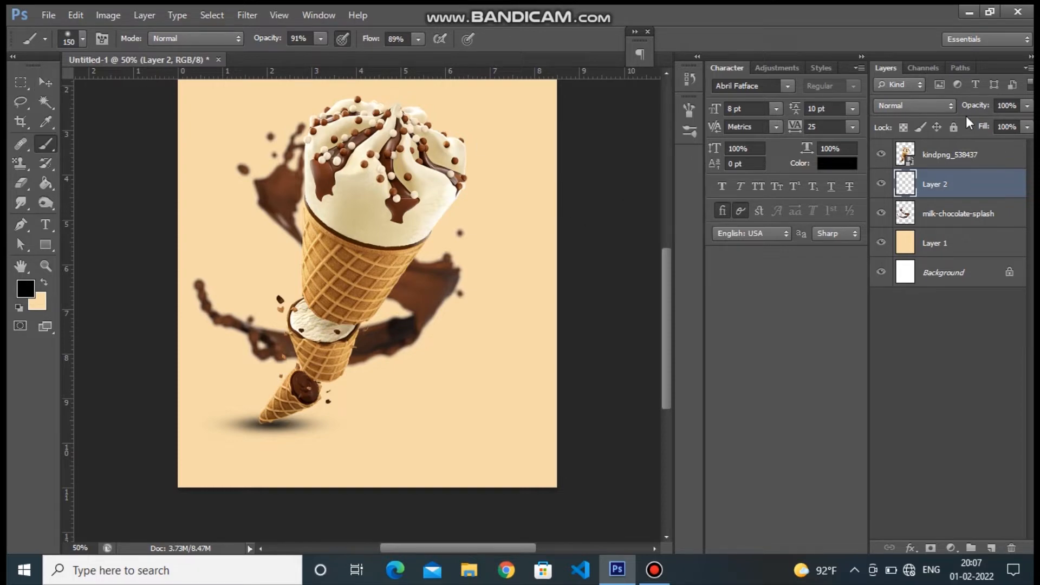
click(1028, 106)
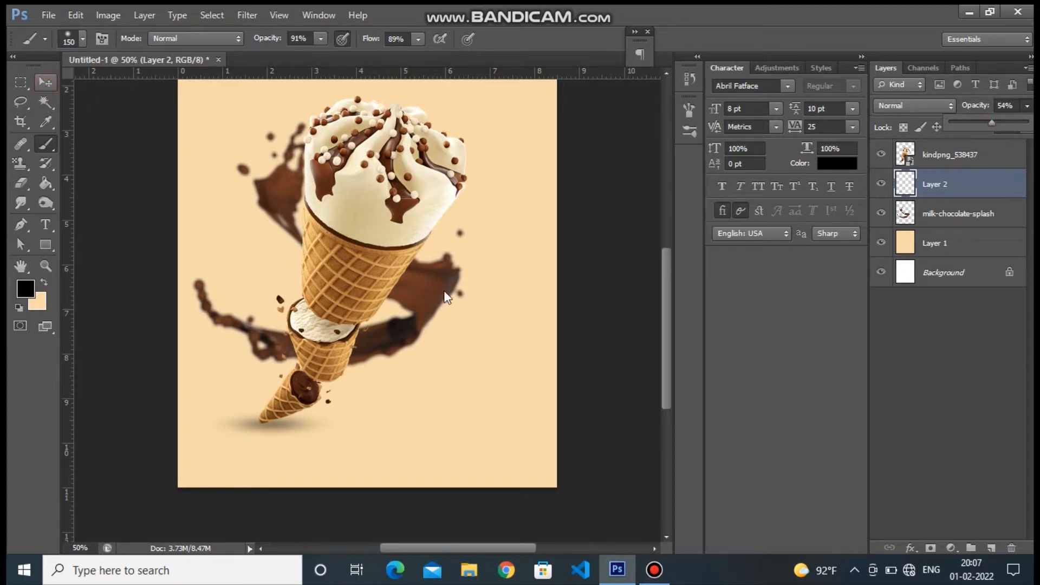
key(v)
Add the text "Ice Cream" in Abril Fatface on the peach area above the cone.
drag(662, 380, 664, 348)
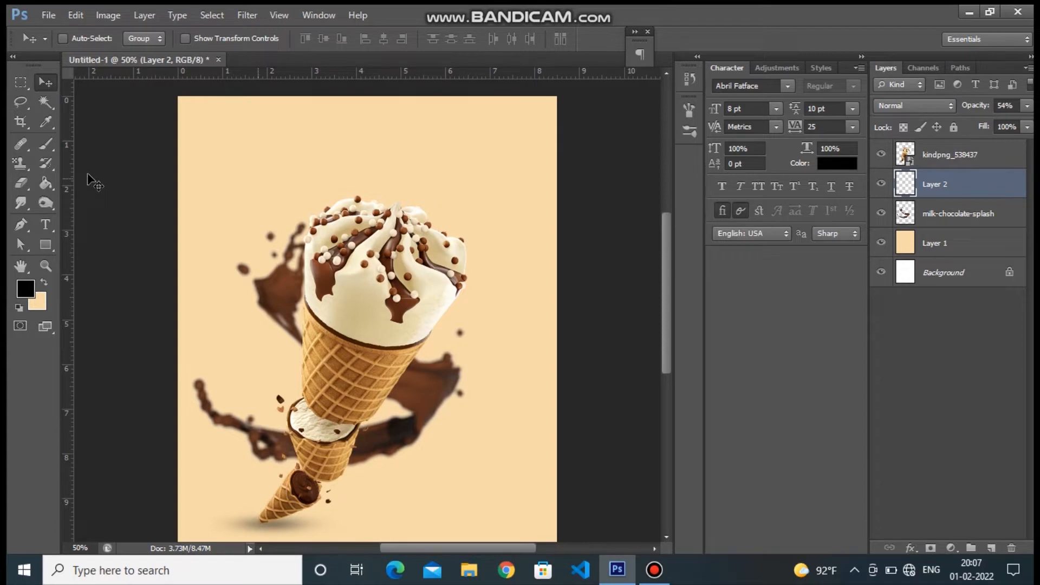
click(47, 231)
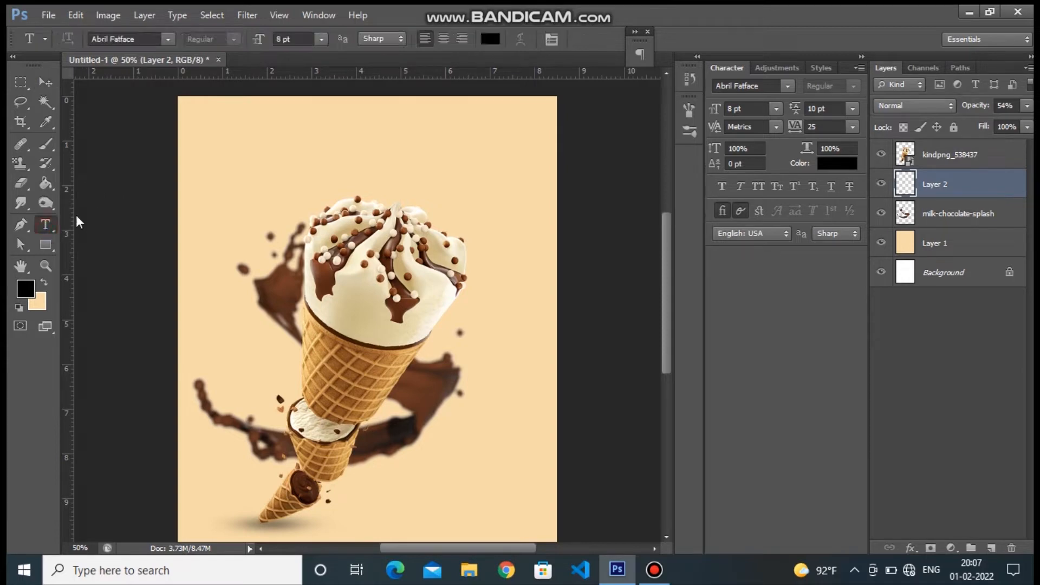
click(285, 164)
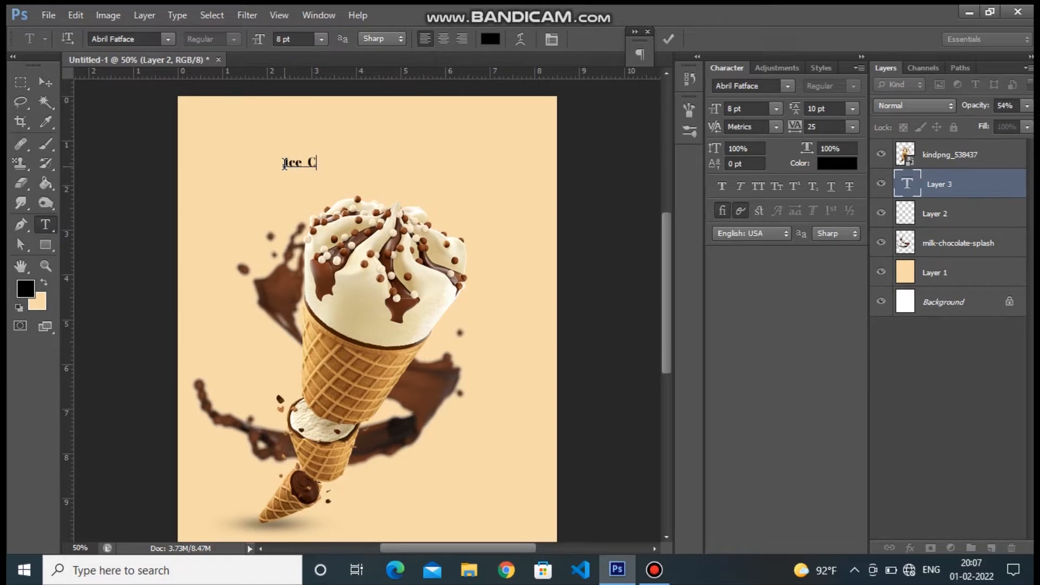
Recolor the Ice Cream text to brown #693d27, sampled from the chocolate on the cone.
drag(282, 163, 405, 178)
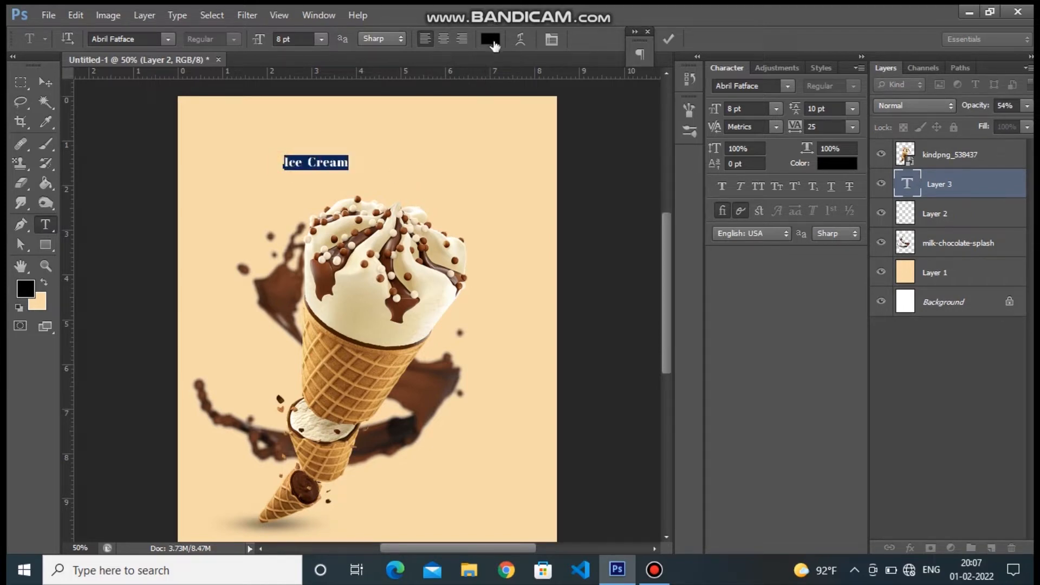
click(491, 39)
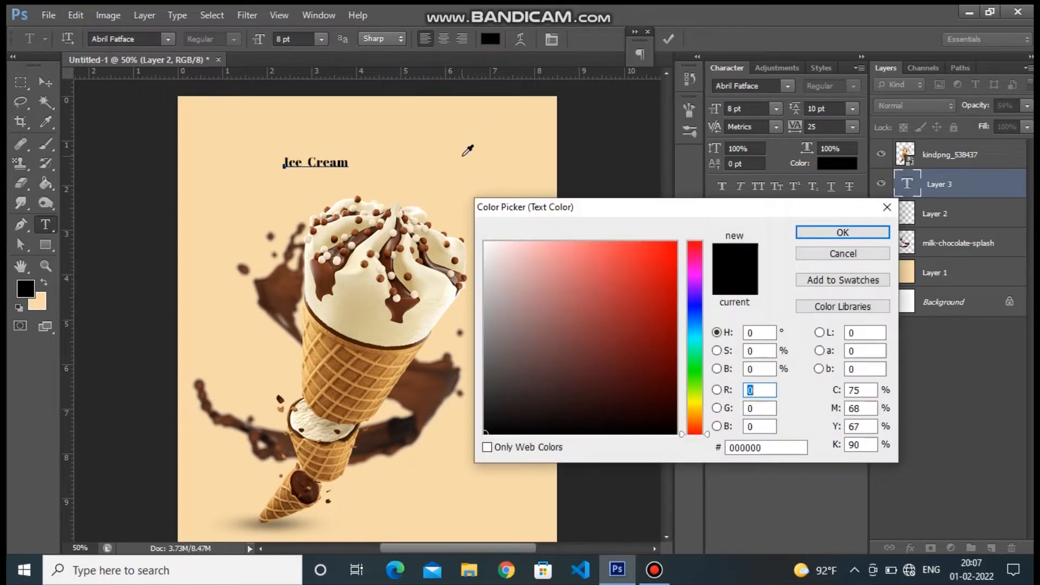
click(408, 291)
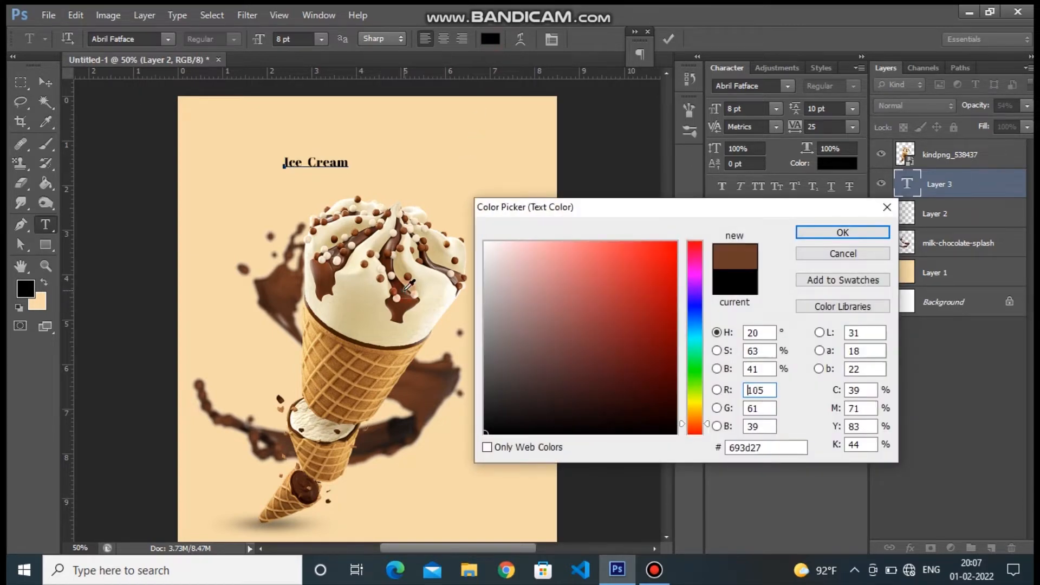
click(841, 232)
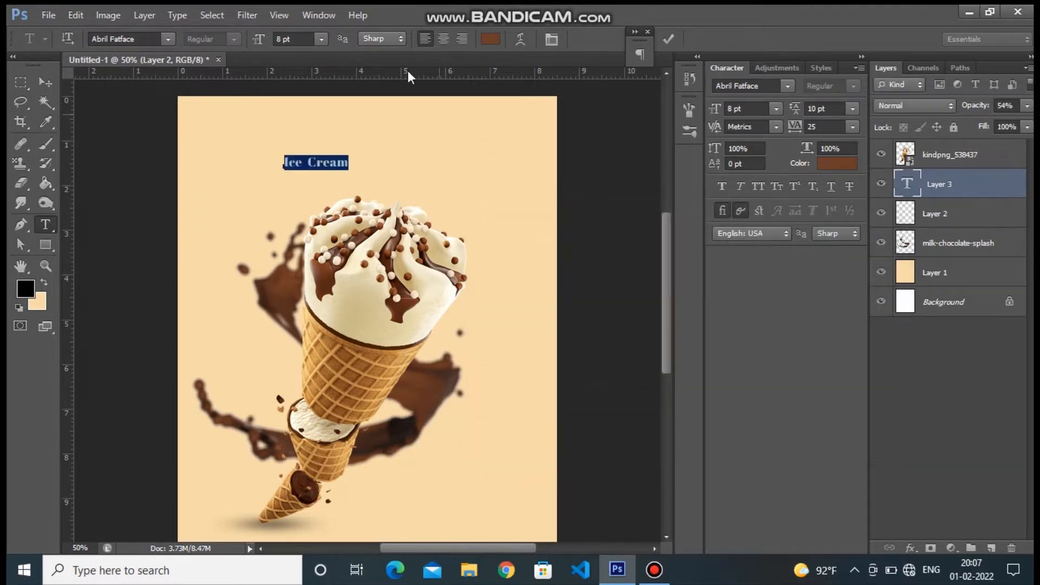
Enlarge the Ice Cream text to 30 pt and move it to the middle above the cone.
click(325, 39)
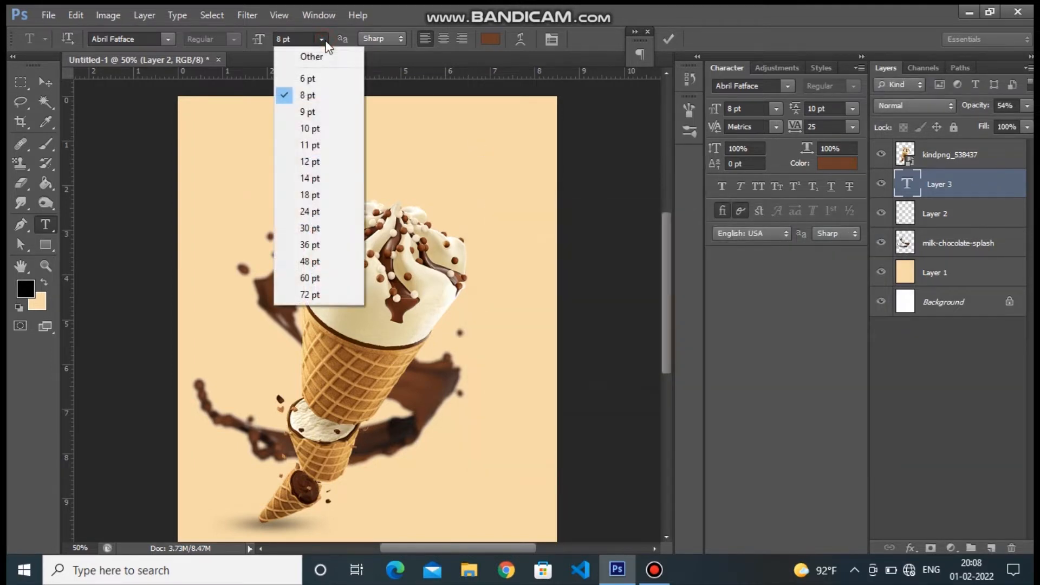
click(324, 245)
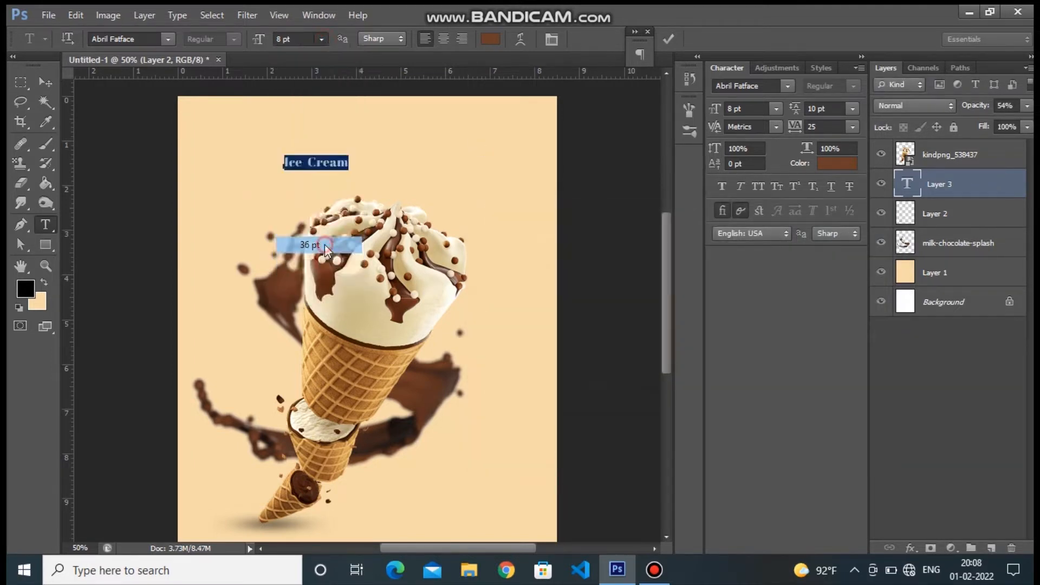
click(323, 36)
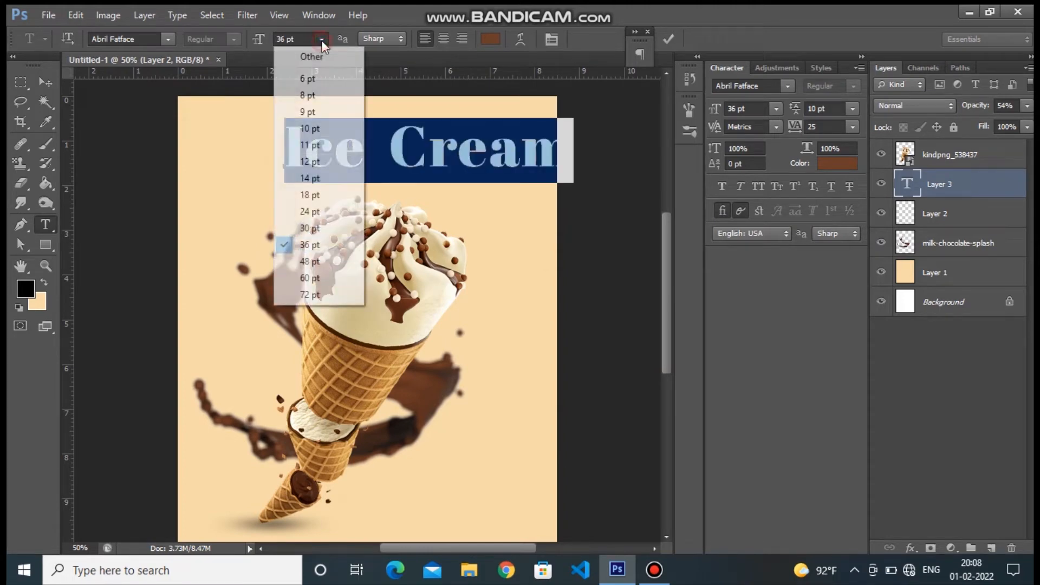
click(320, 227)
click(45, 82)
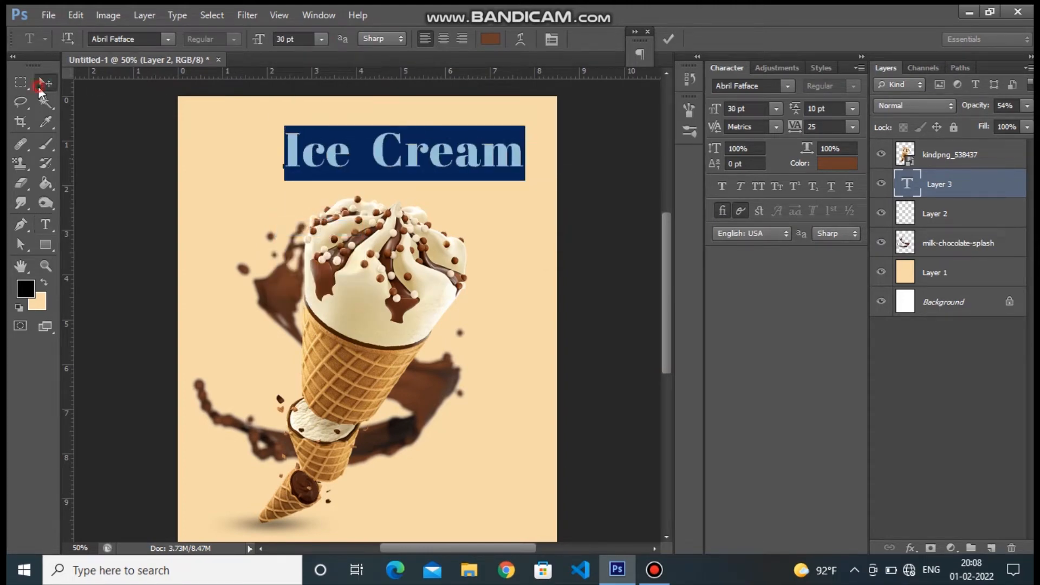
drag(364, 151, 336, 158)
drag(442, 175, 433, 165)
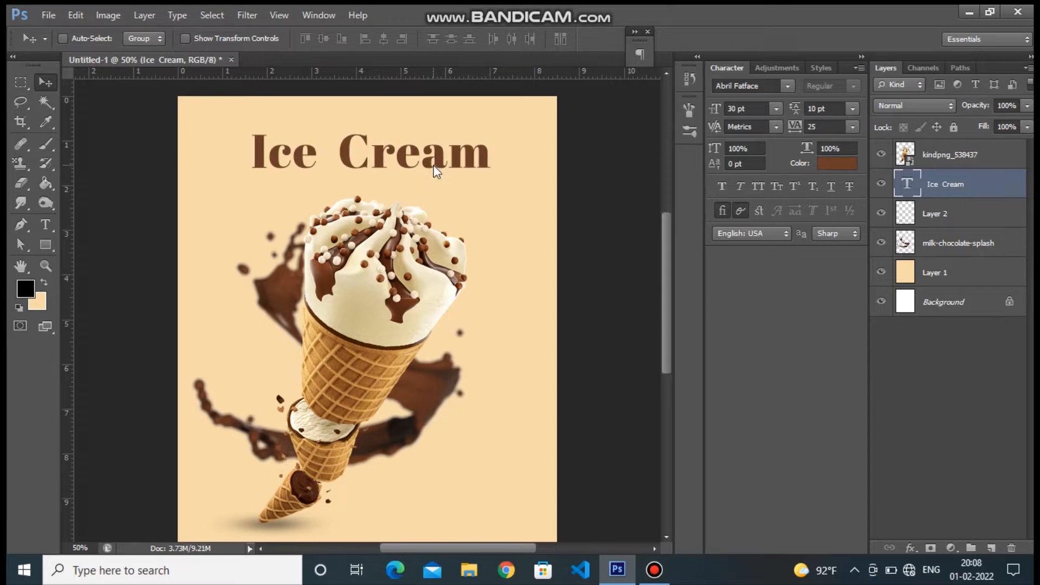
Reduce the Ice Cream text to 24 pt and re-center it above the cone.
click(45, 225)
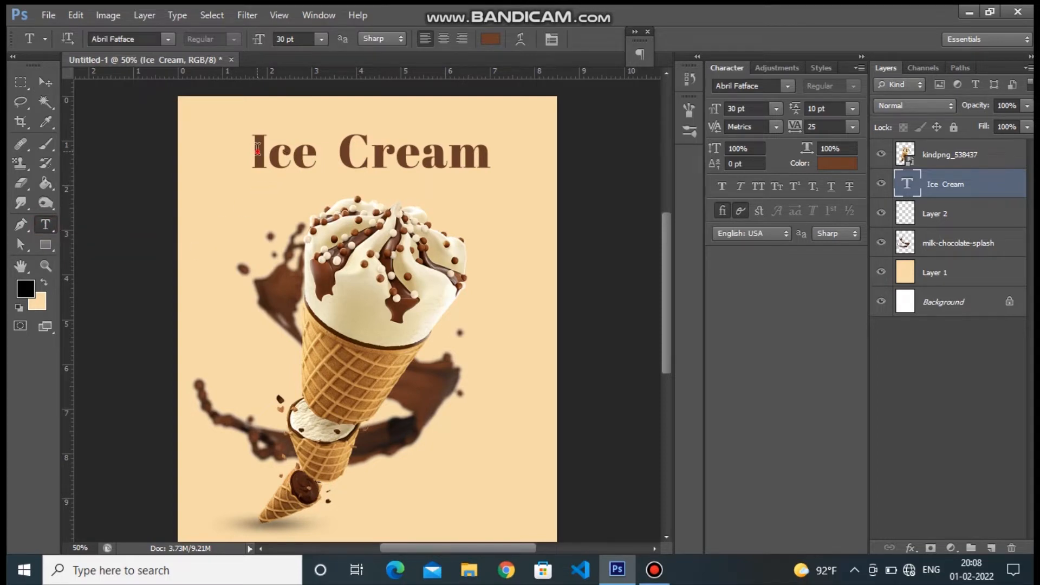
drag(257, 148, 491, 158)
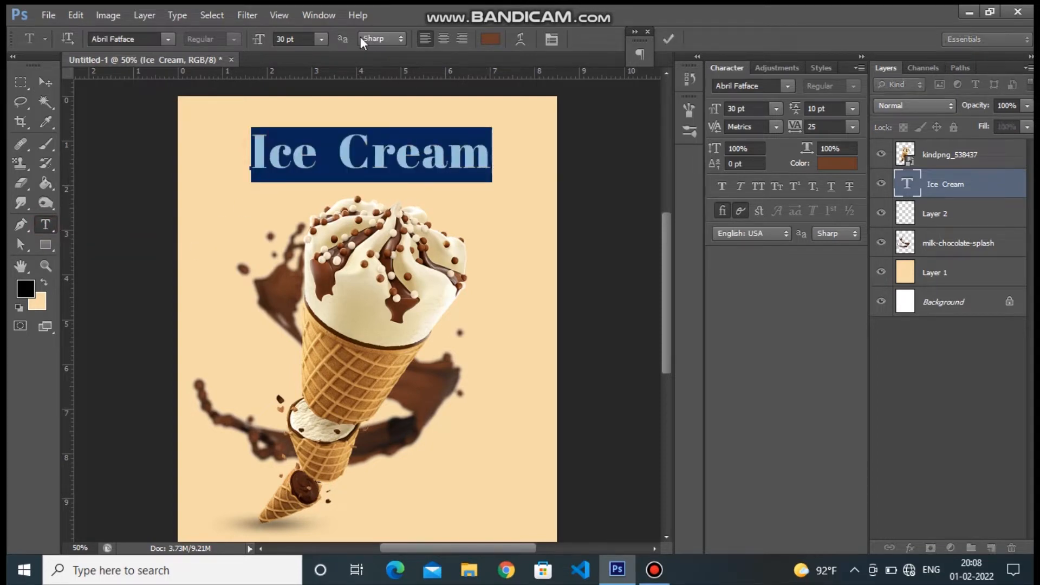
click(323, 40)
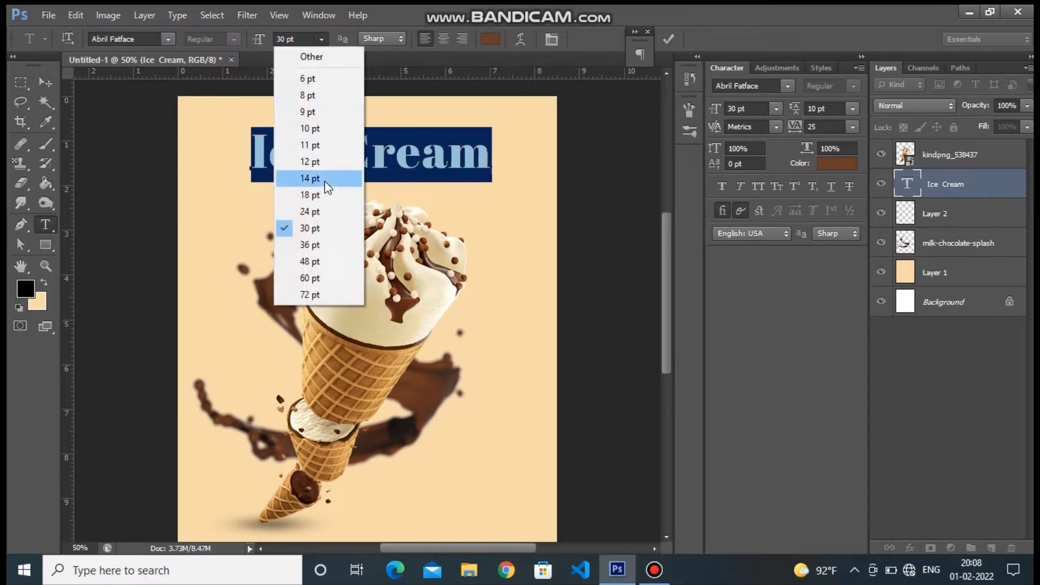
click(323, 212)
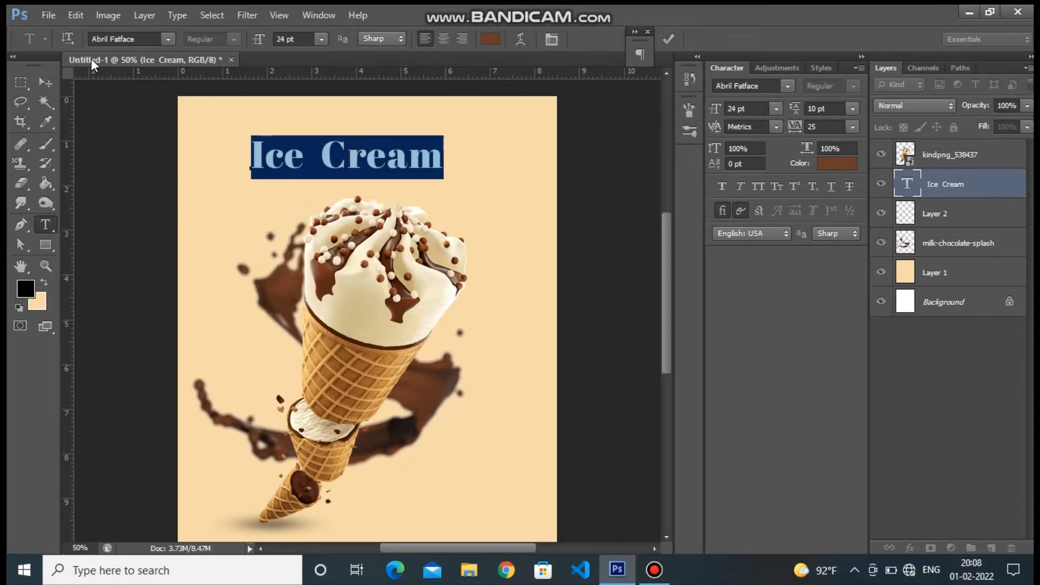
click(51, 80)
click(322, 158)
drag(327, 160, 349, 157)
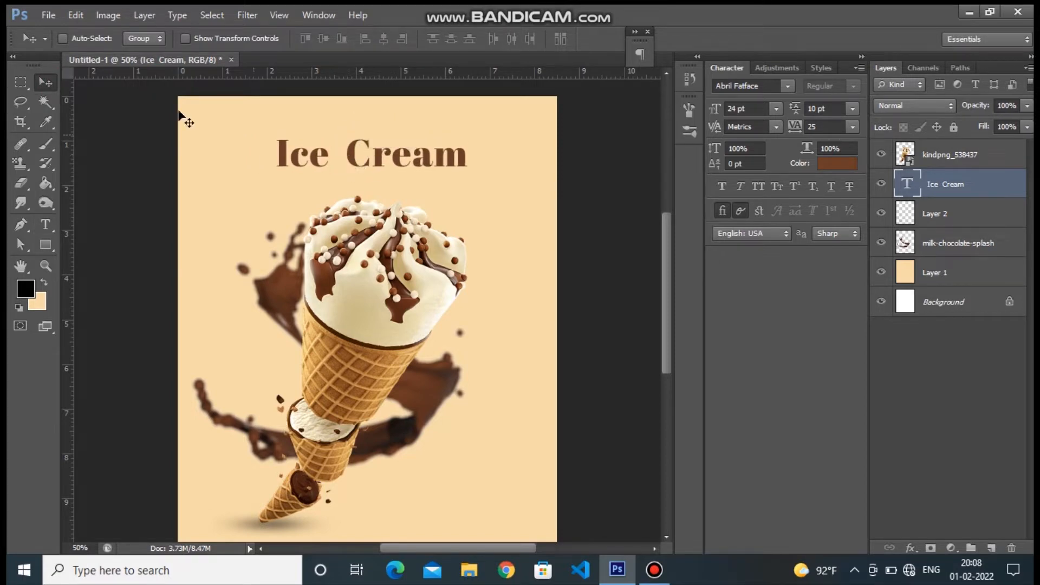
Draw a horizontal line about 502 px wide above the Ice Cream heading with the Line tool.
click(51, 238)
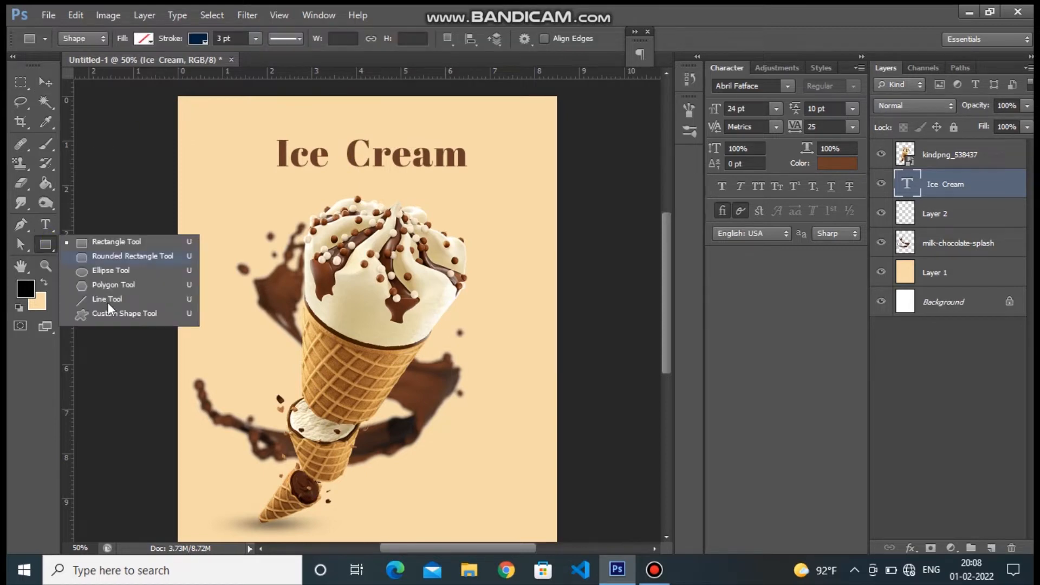
click(109, 299)
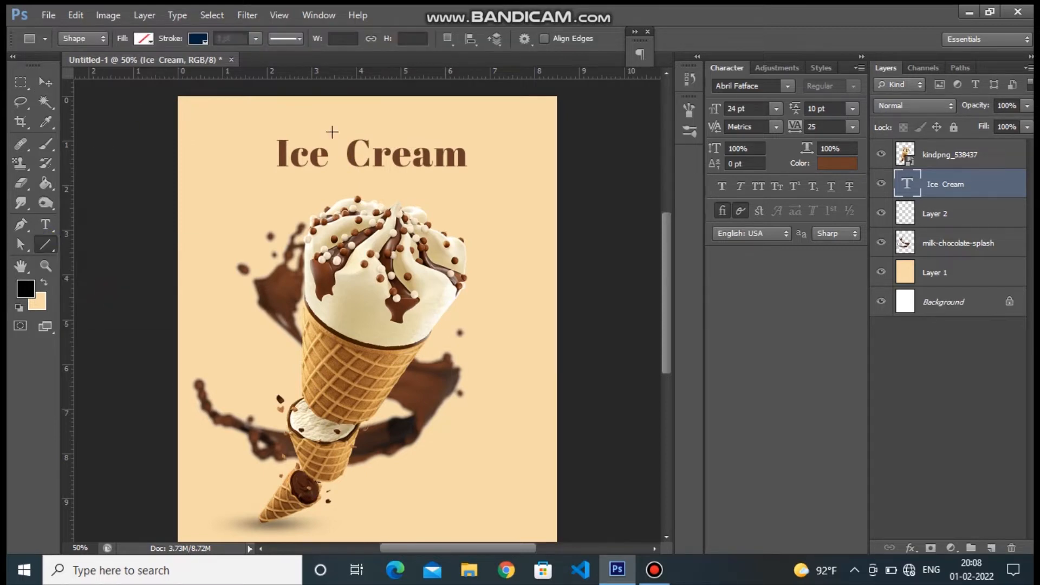
drag(273, 123, 464, 124)
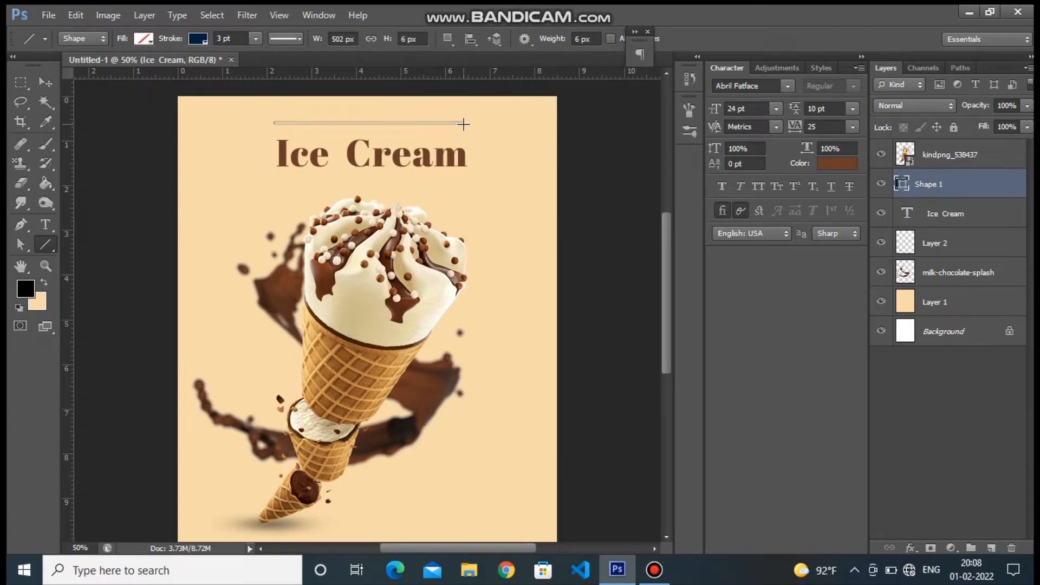
Change the line's stroke to white with a width of 1 pt.
click(143, 39)
click(200, 38)
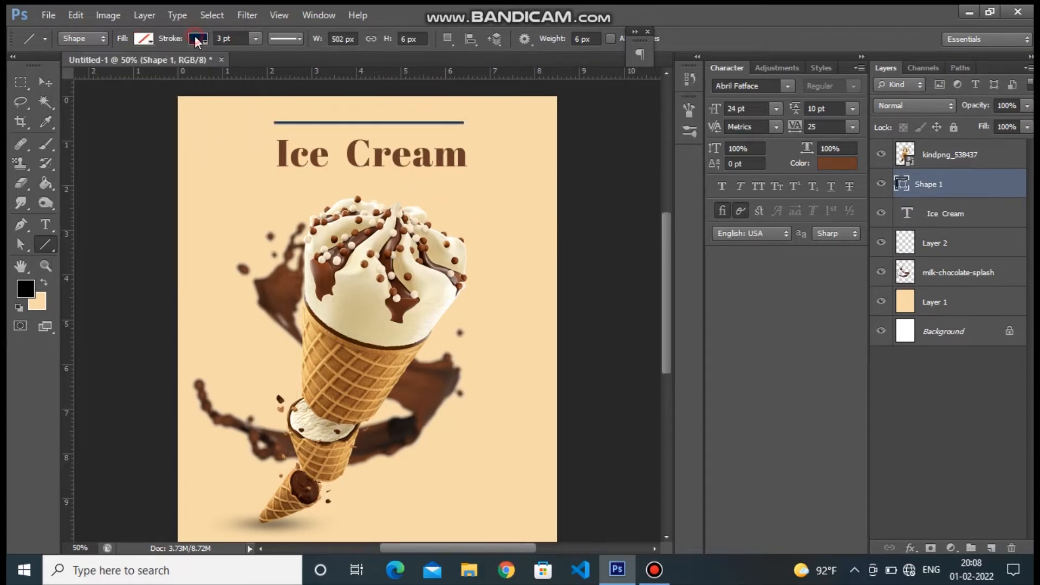
click(196, 38)
click(125, 110)
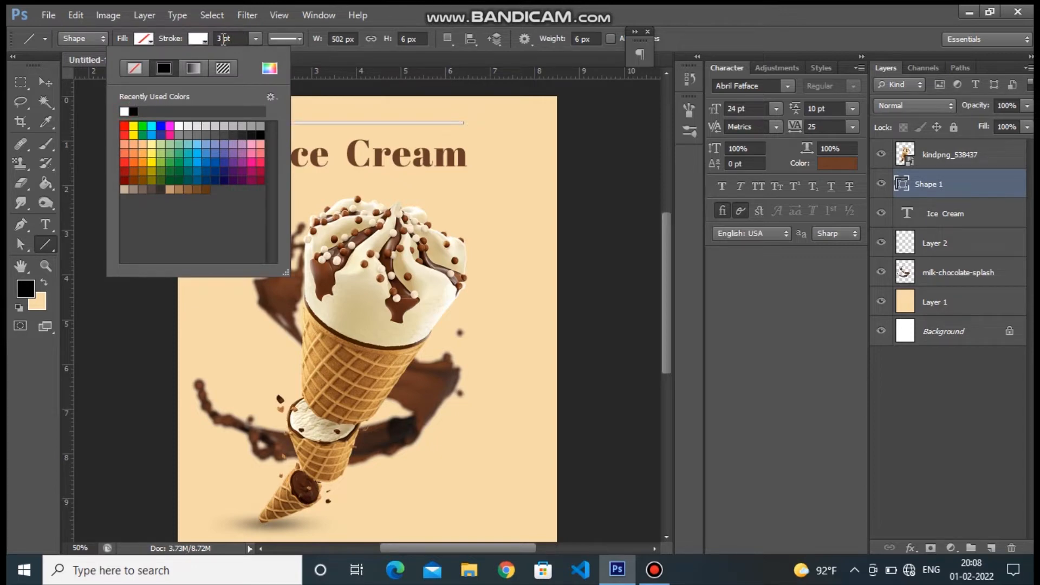
click(223, 39)
click(219, 39)
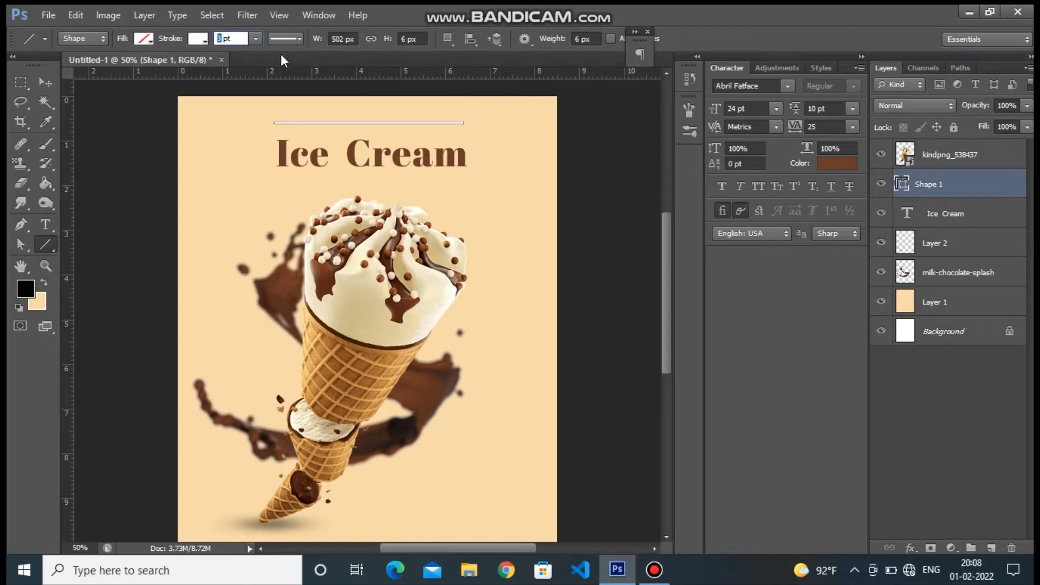
text(1)
key(Return)
Shorten the line to about 430 px and center it just above the Ice Cream heading.
click(44, 81)
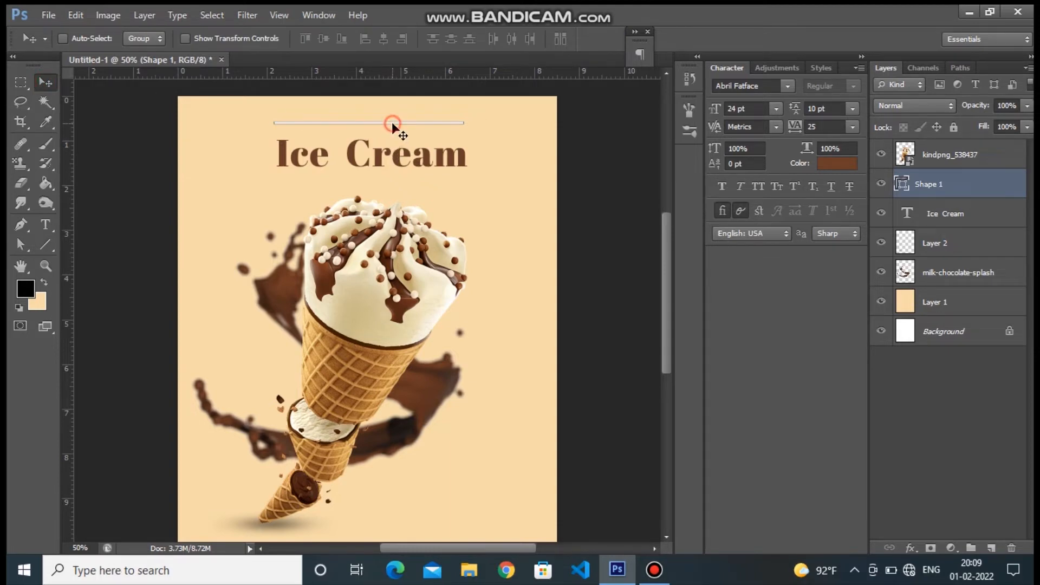
drag(394, 124, 395, 129)
key(ctrl+t)
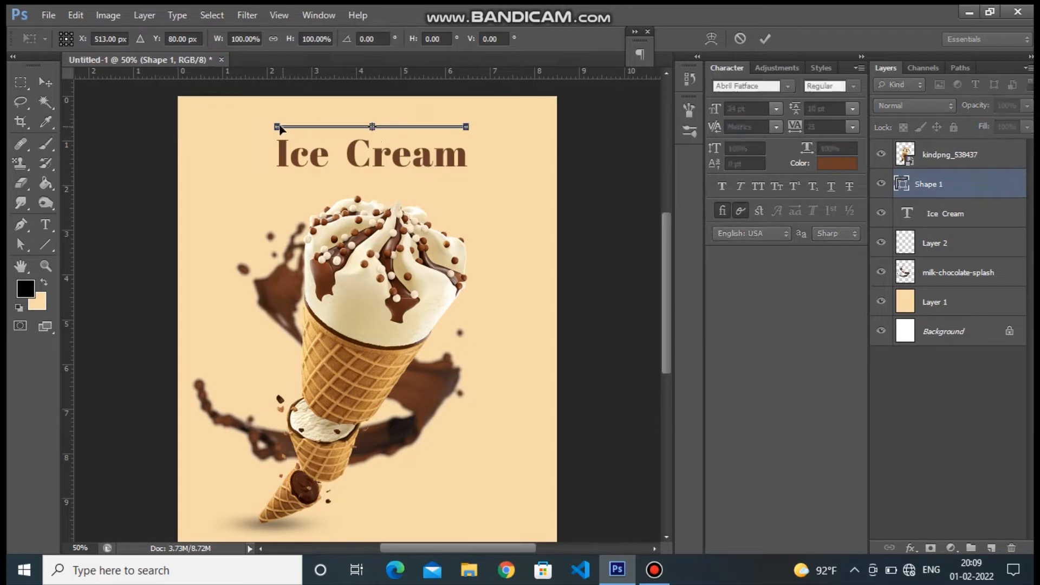
drag(275, 126, 304, 126)
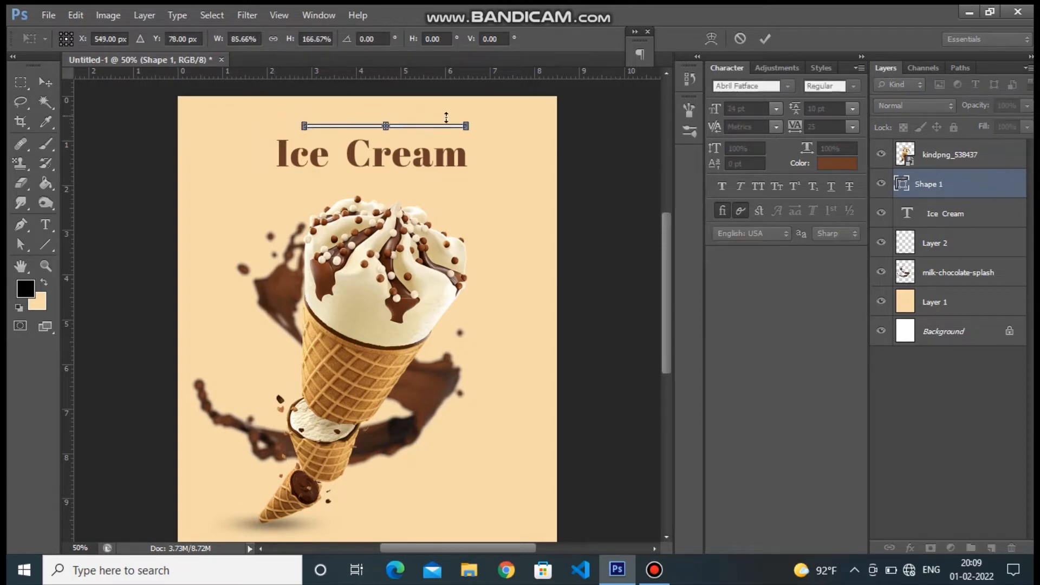
key(Return)
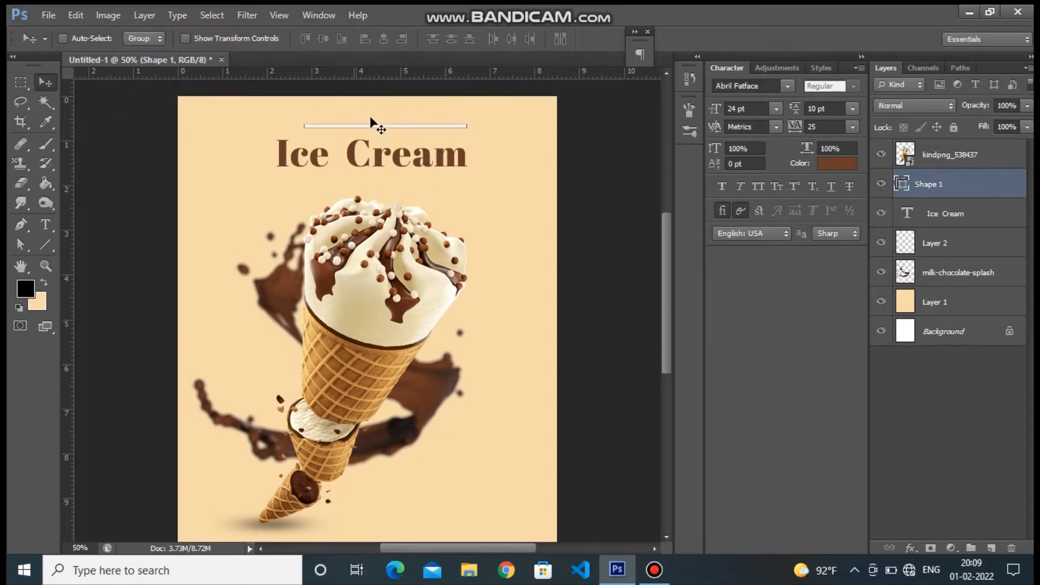
click(381, 127)
drag(381, 127, 369, 131)
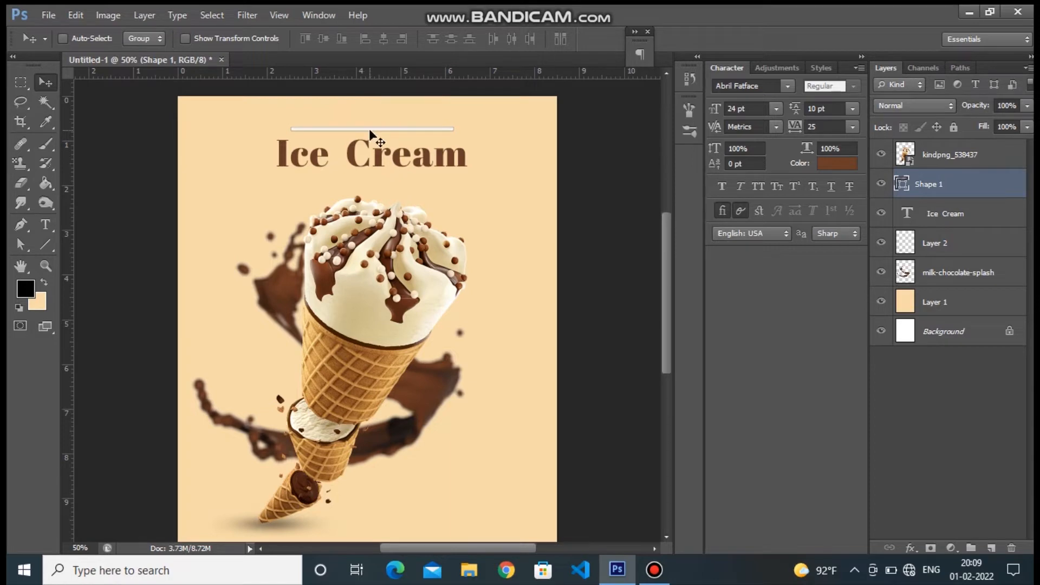
Set the Line tool's weight to 3 px.
click(48, 245)
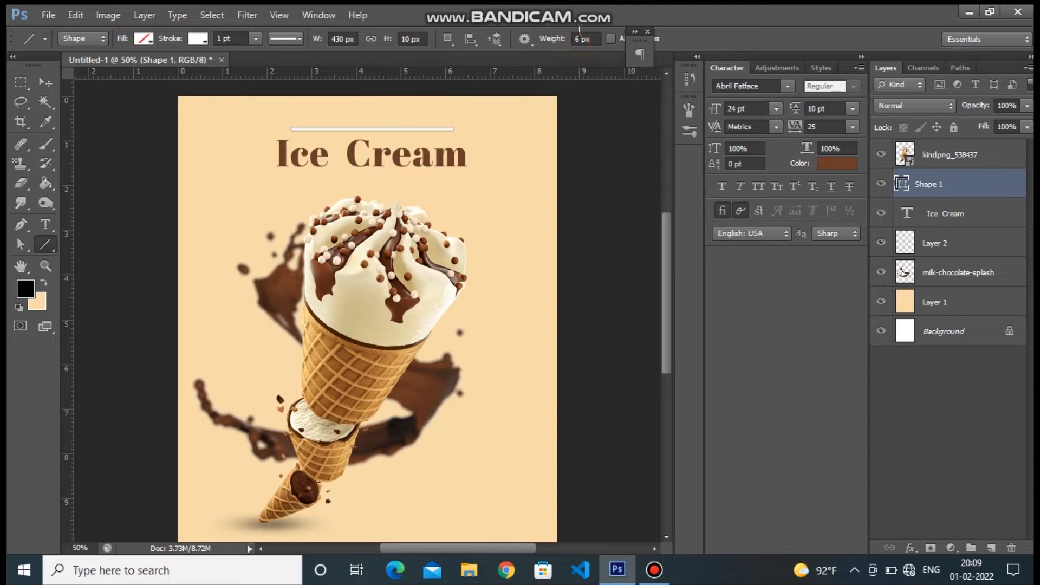
drag(580, 41, 571, 40)
text(3)
key(Return)
Draw a second horizontal line below the heading and delete the shape layer that holds both lines.
drag(318, 184, 460, 185)
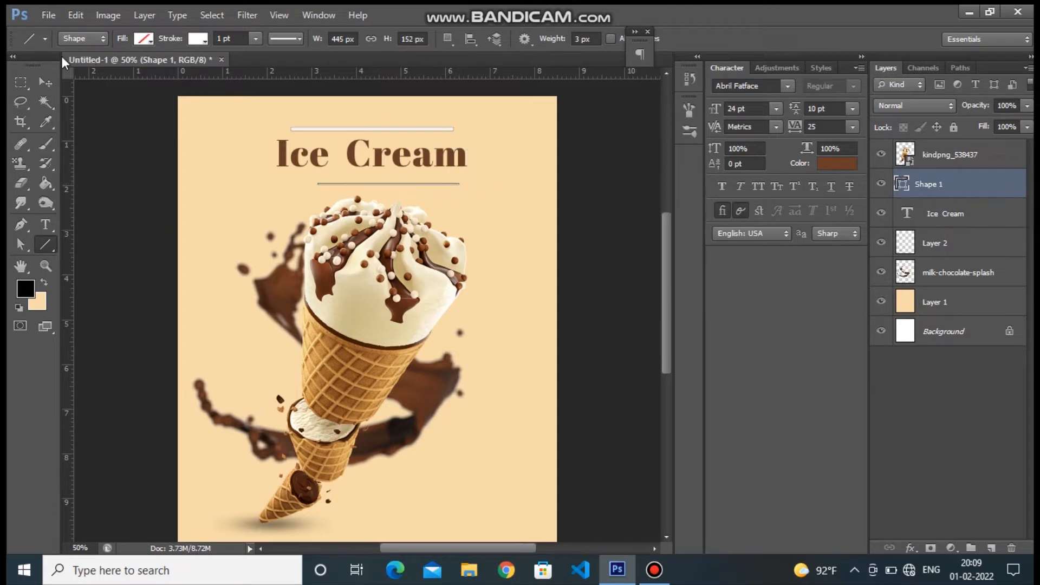
click(49, 80)
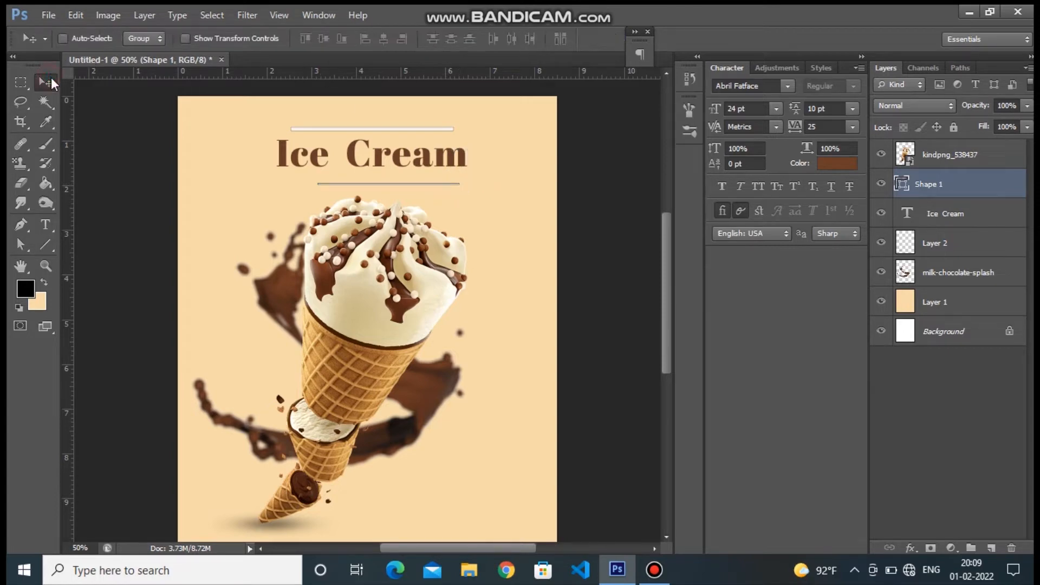
right_click(357, 128)
click(366, 137)
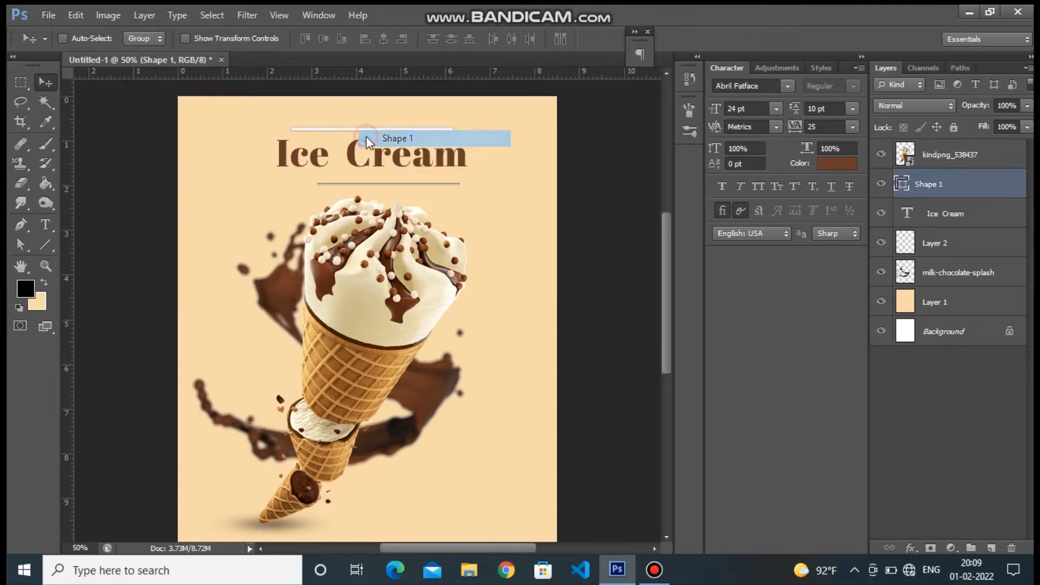
key(Delete)
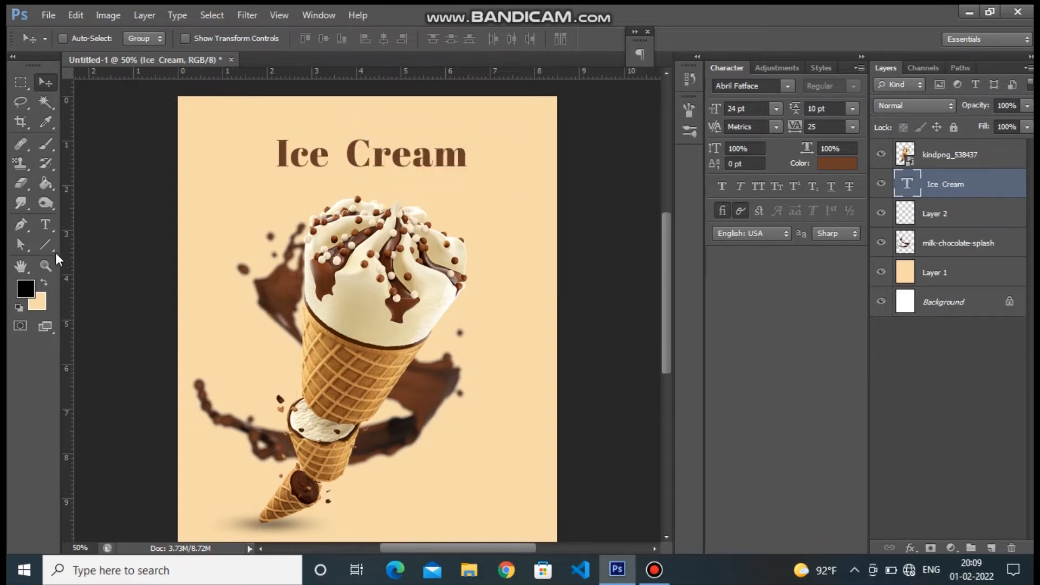
Draw a new horizontal line about 398 px wide above the Ice Cream heading and make its stroke white.
click(49, 240)
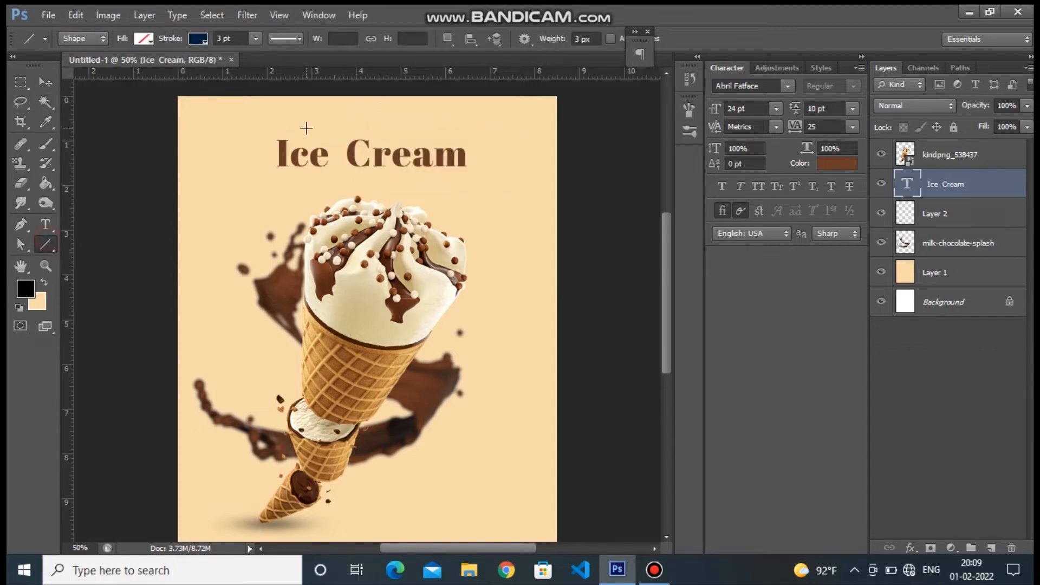
drag(294, 122, 444, 120)
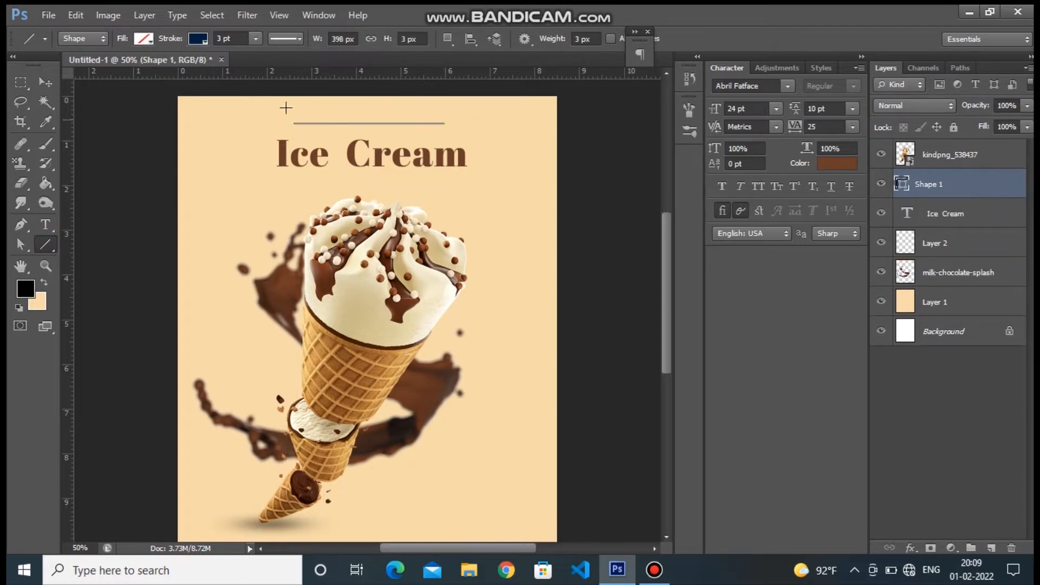
click(198, 39)
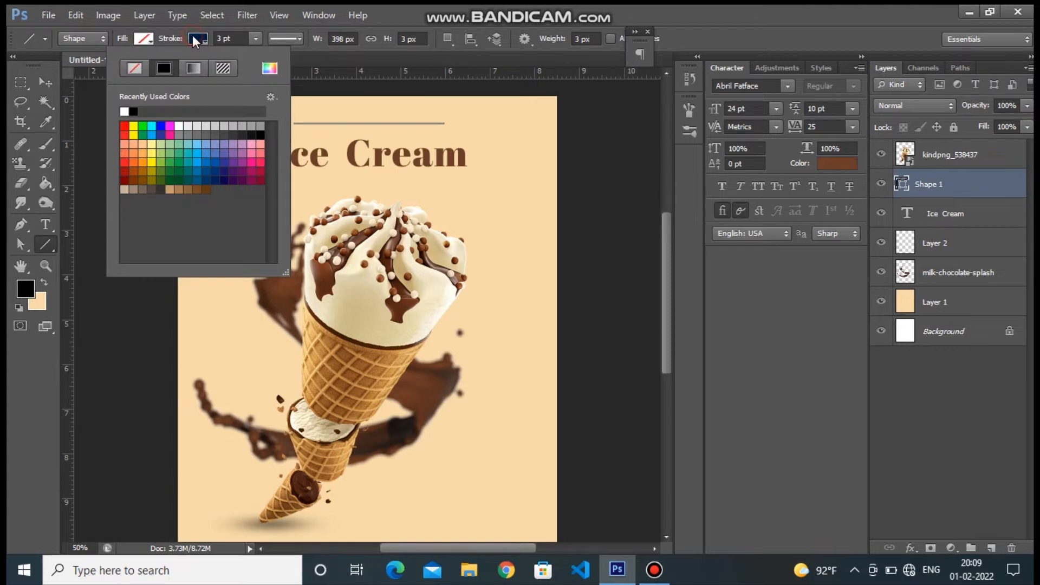
click(125, 111)
Duplicate the white line and place the copy between the heading and the cone.
click(46, 82)
drag(381, 124, 384, 186)
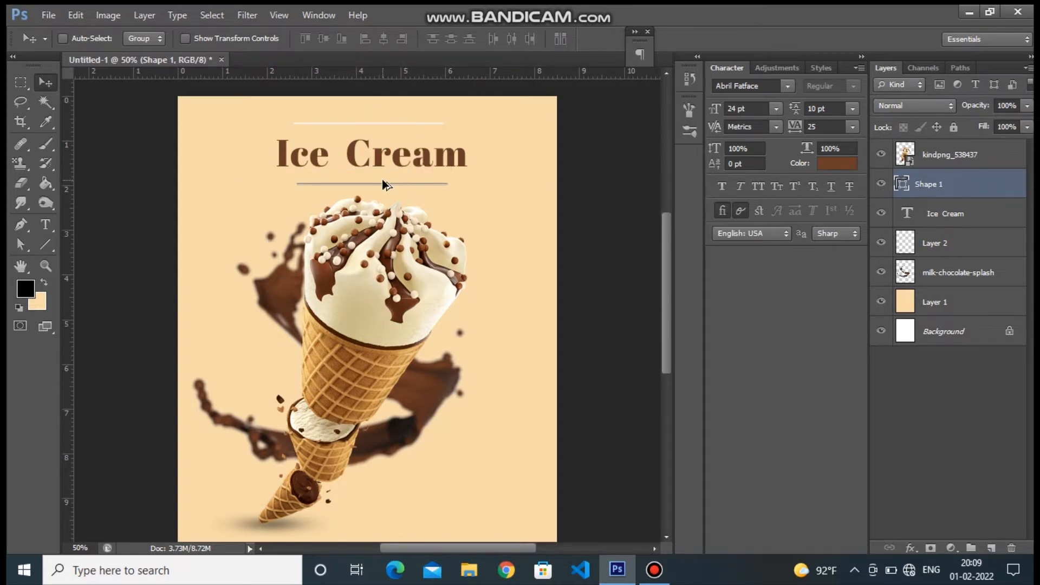
right_click(495, 186)
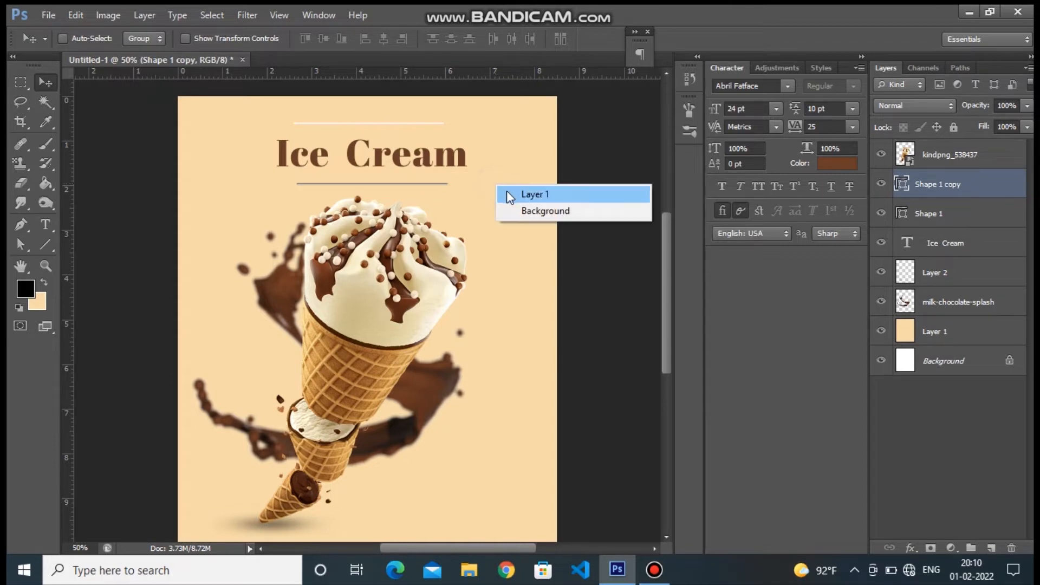
click(506, 193)
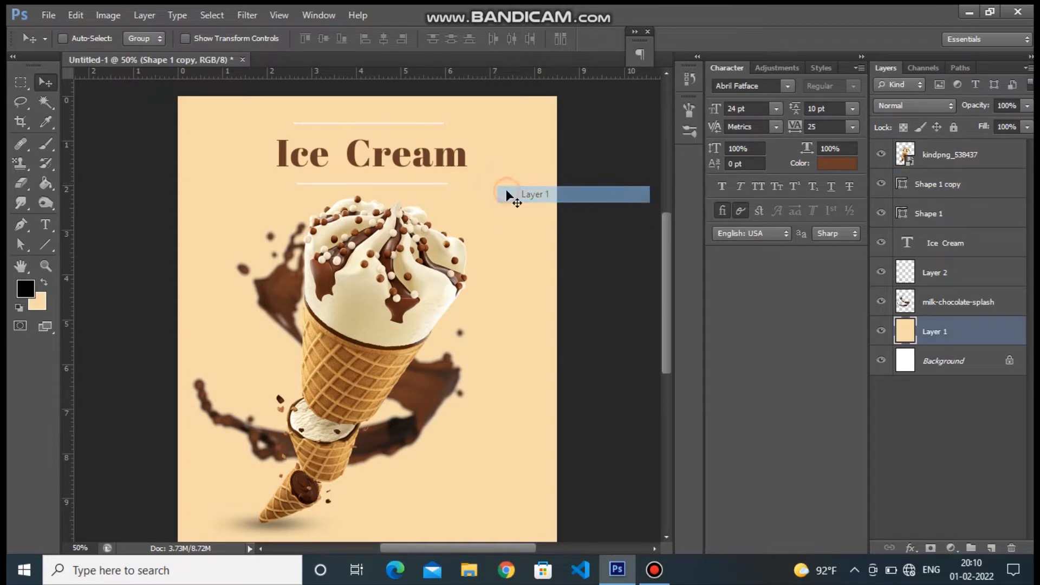
Nudge the upper white line down, closer to the top of the Ice Cream heading.
right_click(433, 126)
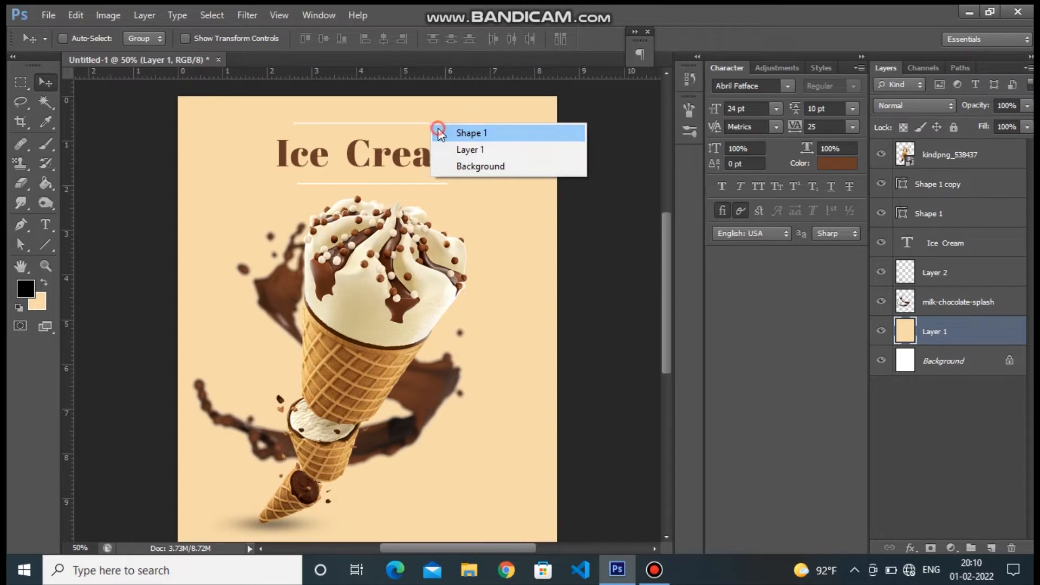
click(457, 133)
key(Down)
key(Down)
key(Down)
key(Down)
key(Down)
key(Down)
key(Down)
key(Down)
key(Down)
key(Down)
key(Down)
key(Down)
key(Down)
key(Down)
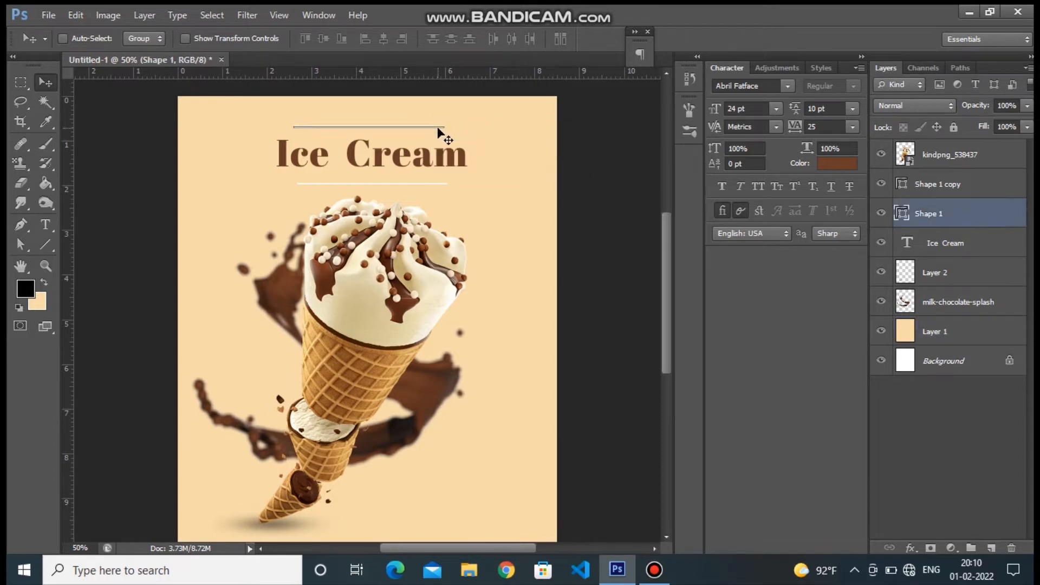
Nudge the lower white line up, closer to the bottom of the Ice Cream heading.
right_click(435, 184)
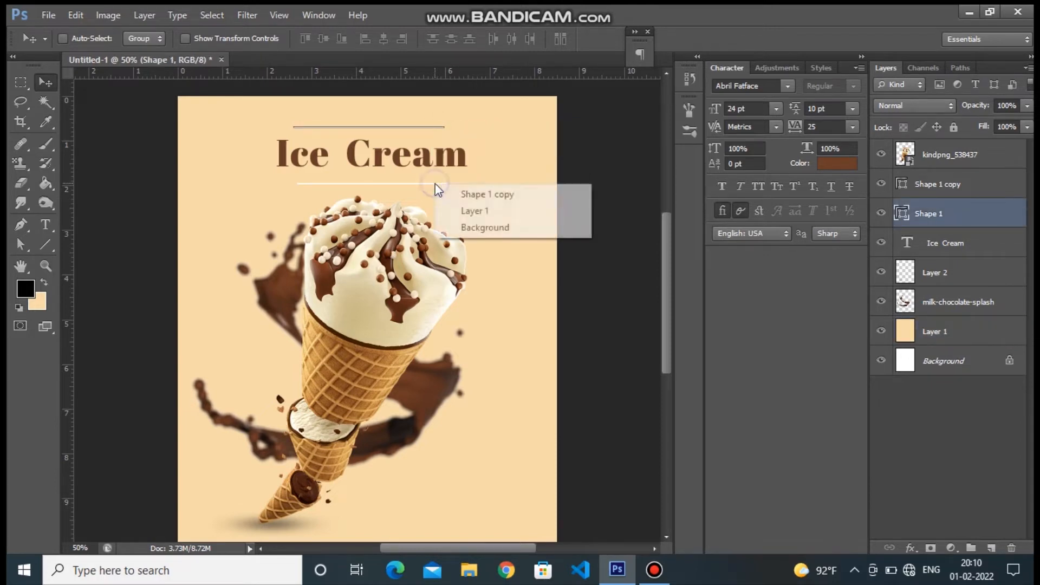
click(445, 195)
key(Up)
key(Up)
key(Up)
key(Up)
key(Up)
key(Up)
key(Up)
key(Up)
key(Up)
key(Up)
key(Up)
key(Up)
key(Up)
key(Up)
key(Up)
key(Up)
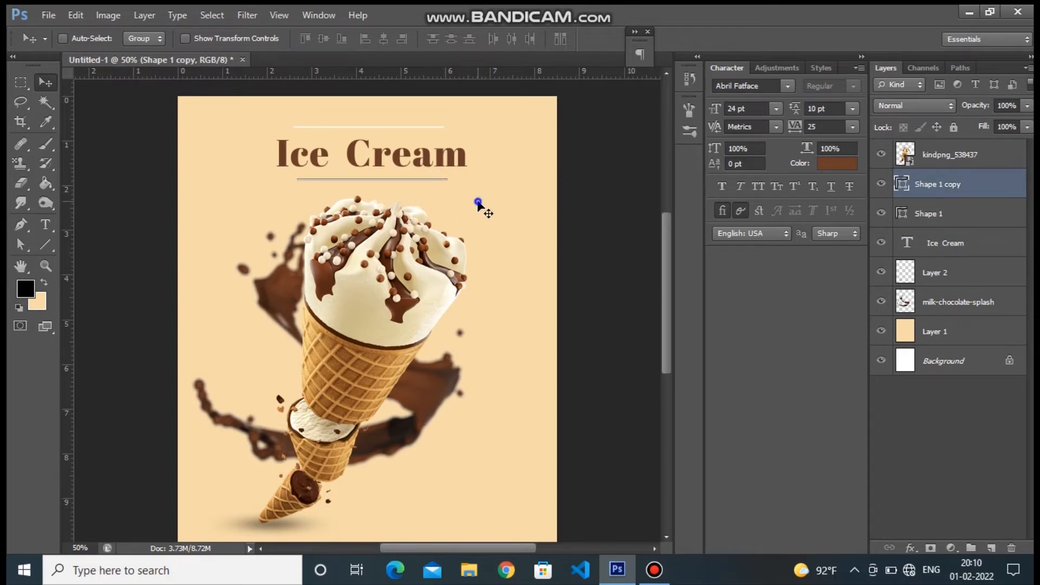
Nudge the peach background layer slightly down on the canvas.
right_click(478, 201)
click(486, 211)
key(Down)
key(Down)
key(Down)
key(Down)
key(Down)
key(Down)
key(Down)
key(Down)
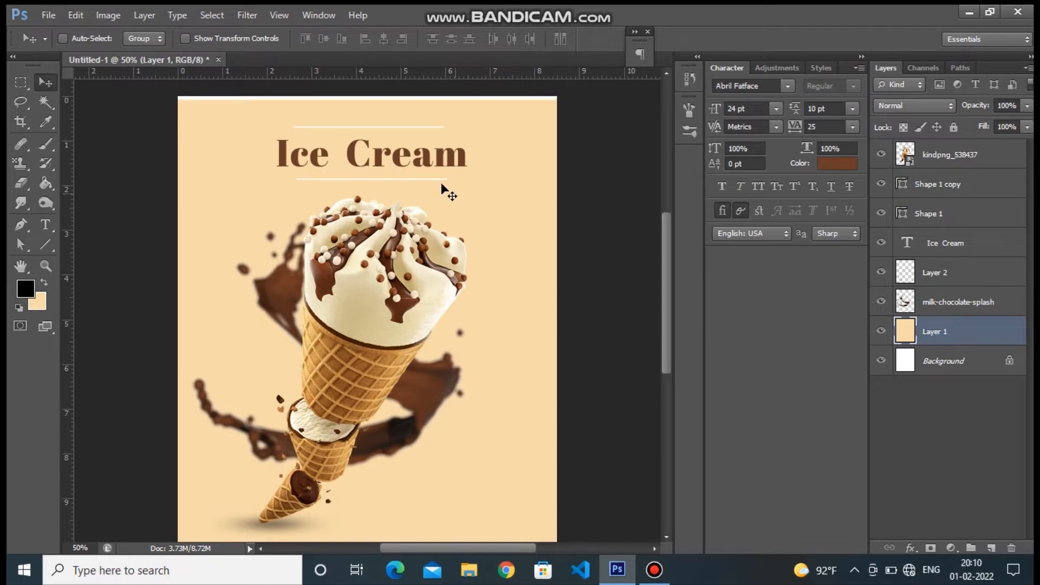
Nudge the white line below the heading slightly down.
right_click(435, 180)
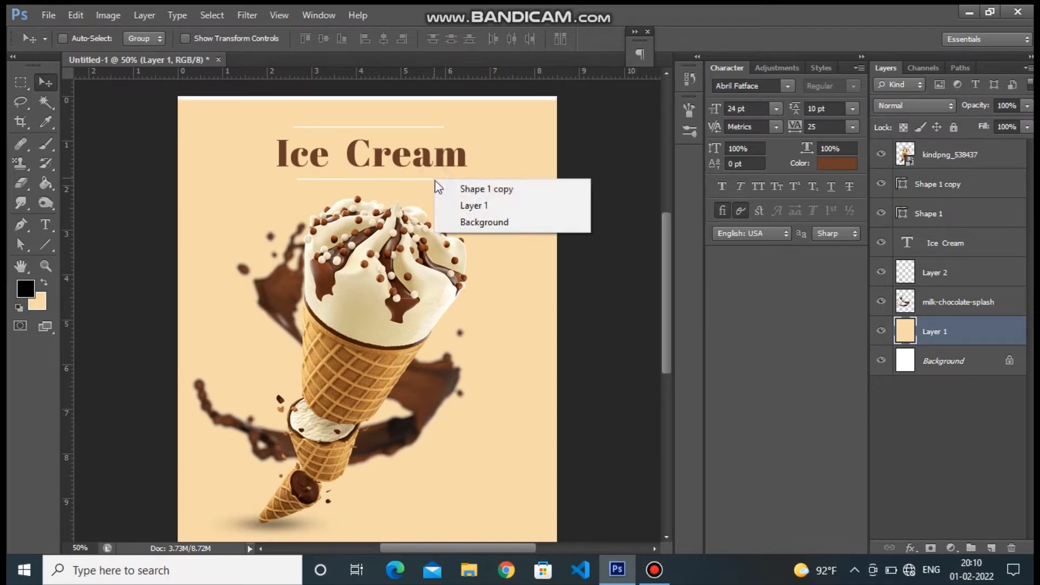
click(441, 190)
key(Down)
key(Down)
key(Down)
key(Down)
key(Down)
key(Down)
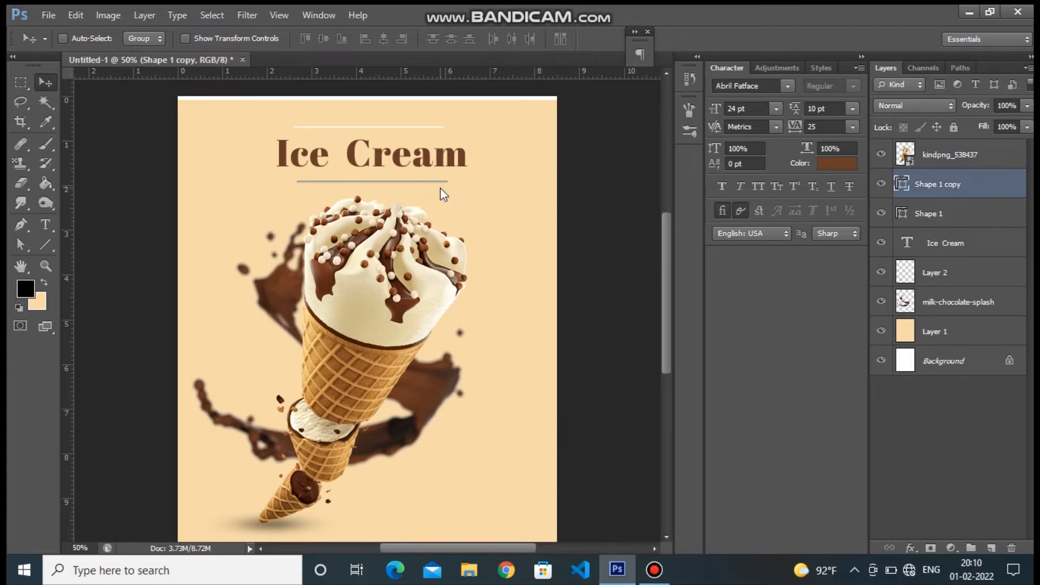
Add a Drop Shadow layer style to the Ice Cream text.
right_click(431, 160)
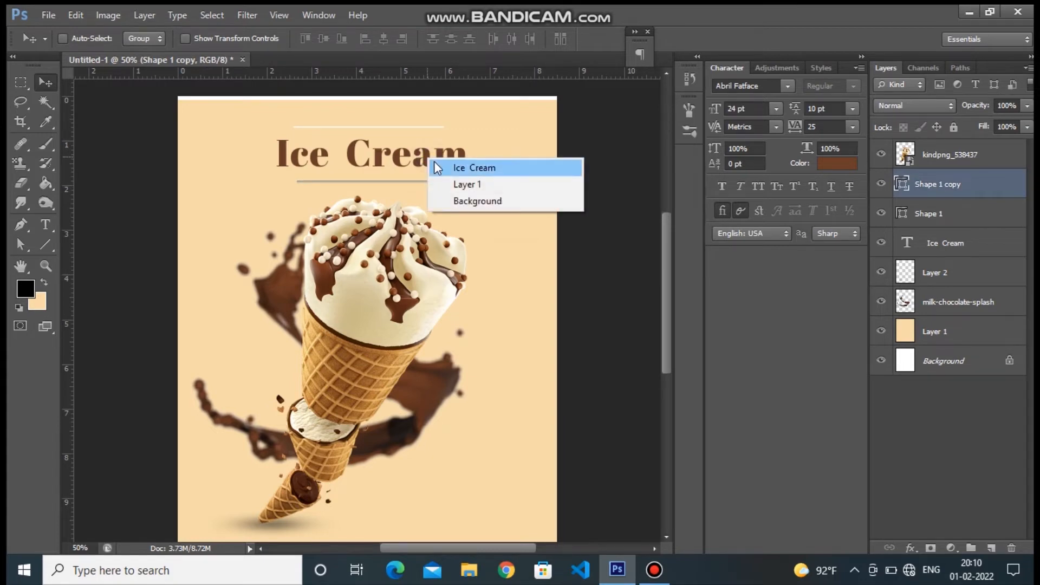
click(434, 162)
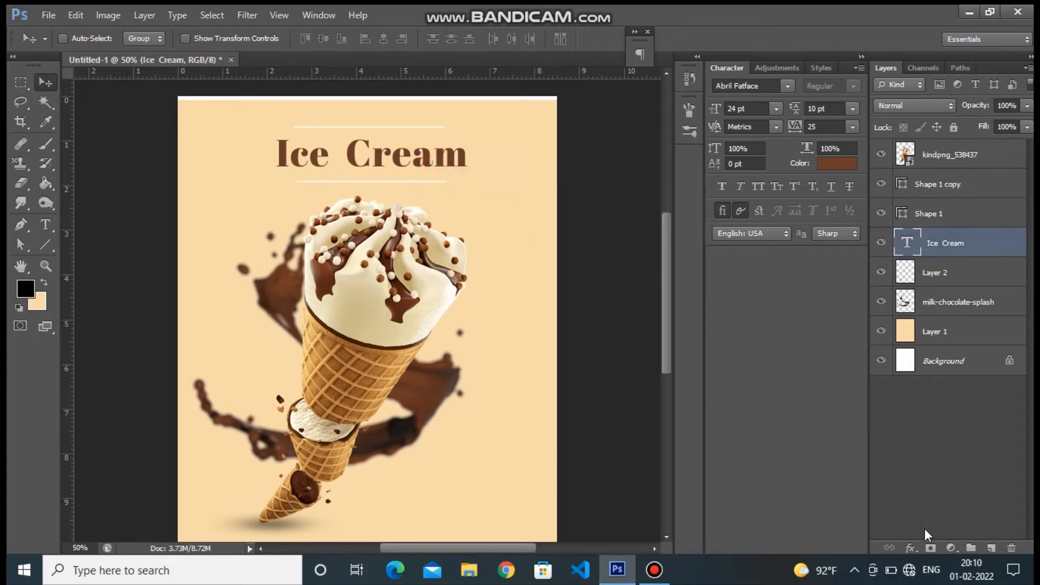
click(913, 549)
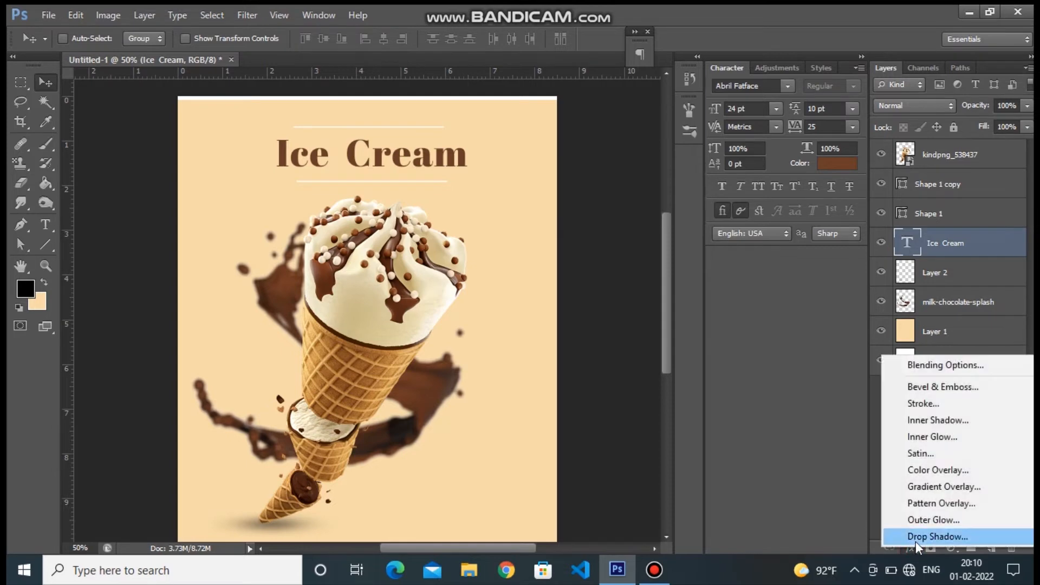
click(916, 540)
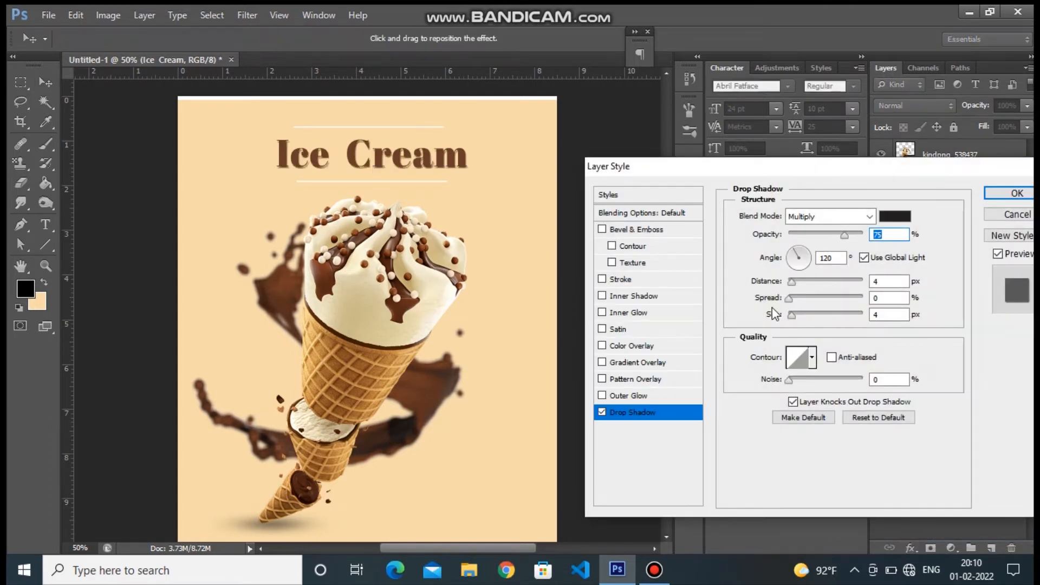
Add a 1 px Stroke effect in orange e05518 to the Ice Cream text.
click(623, 280)
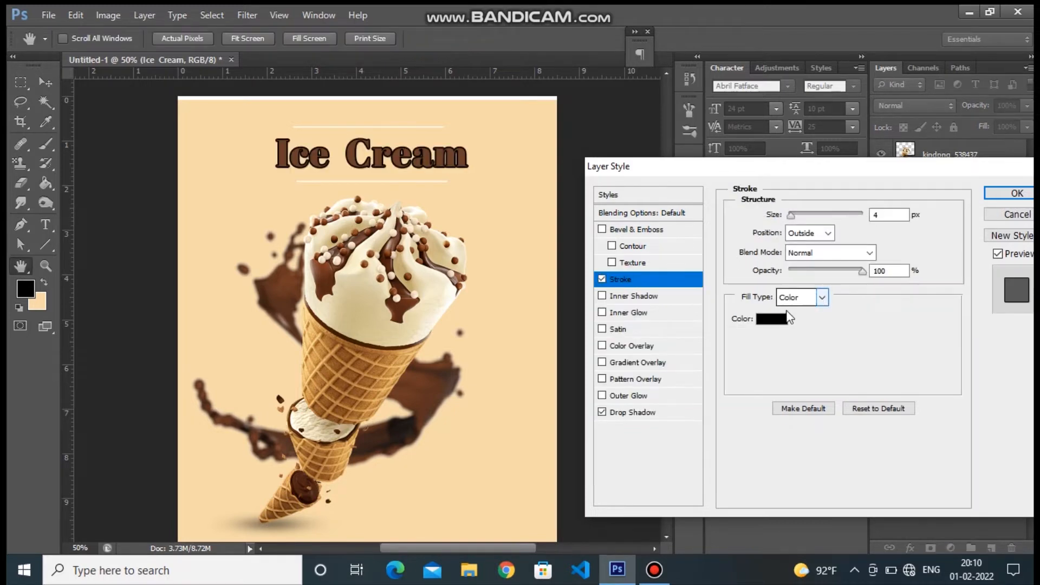
click(775, 320)
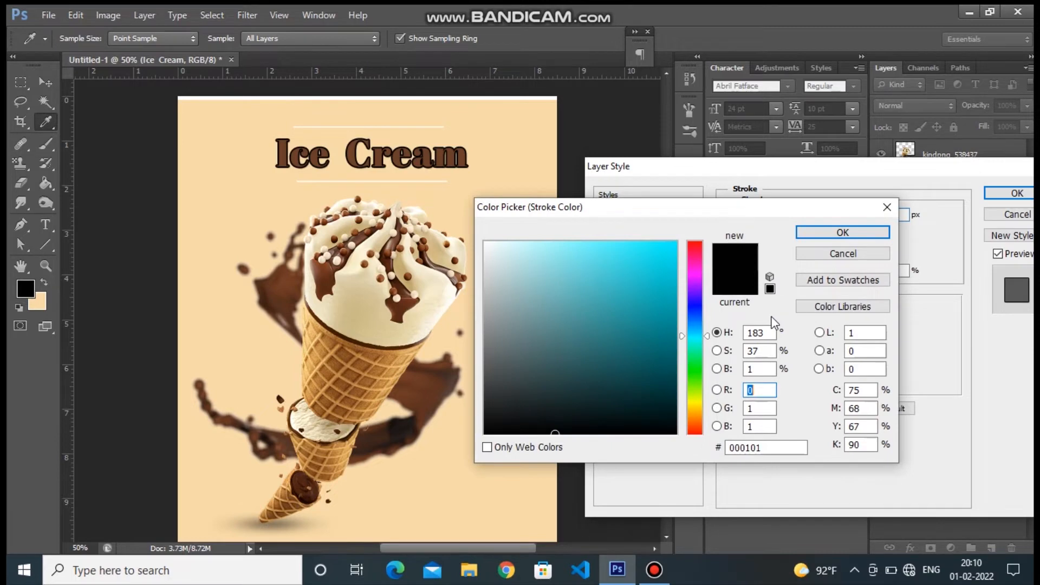
click(693, 256)
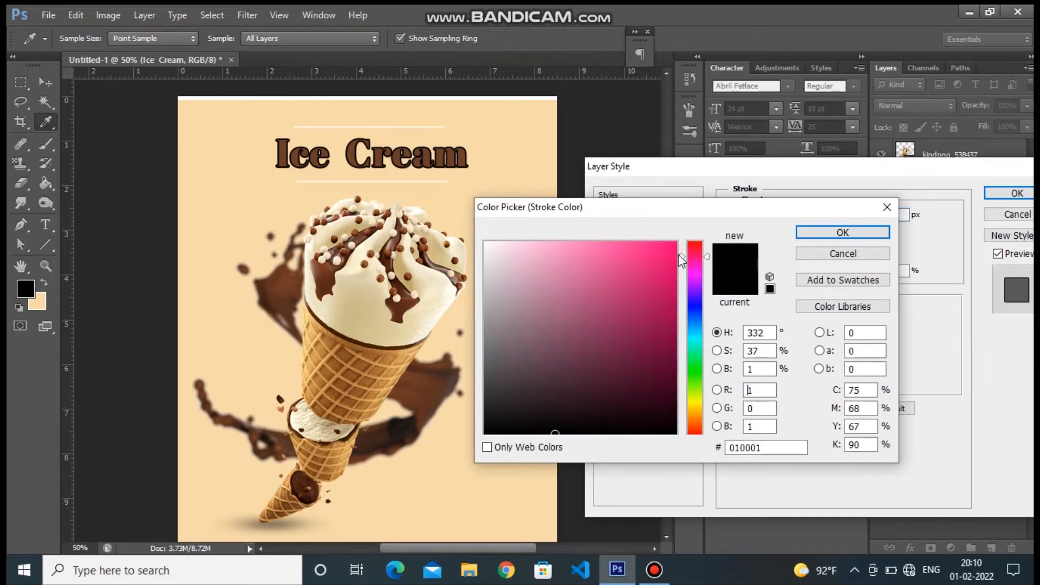
drag(692, 256, 695, 246)
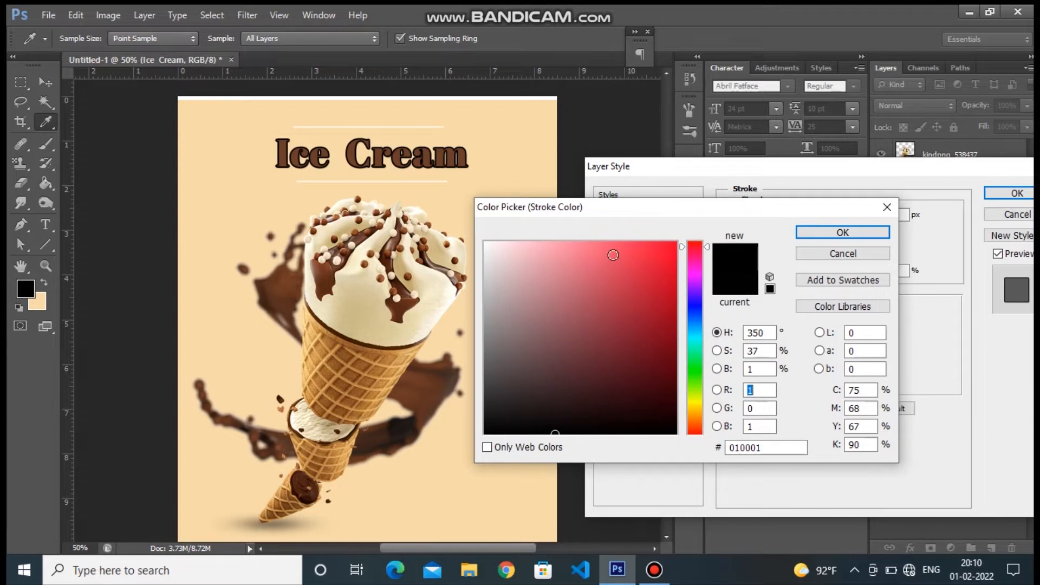
click(657, 250)
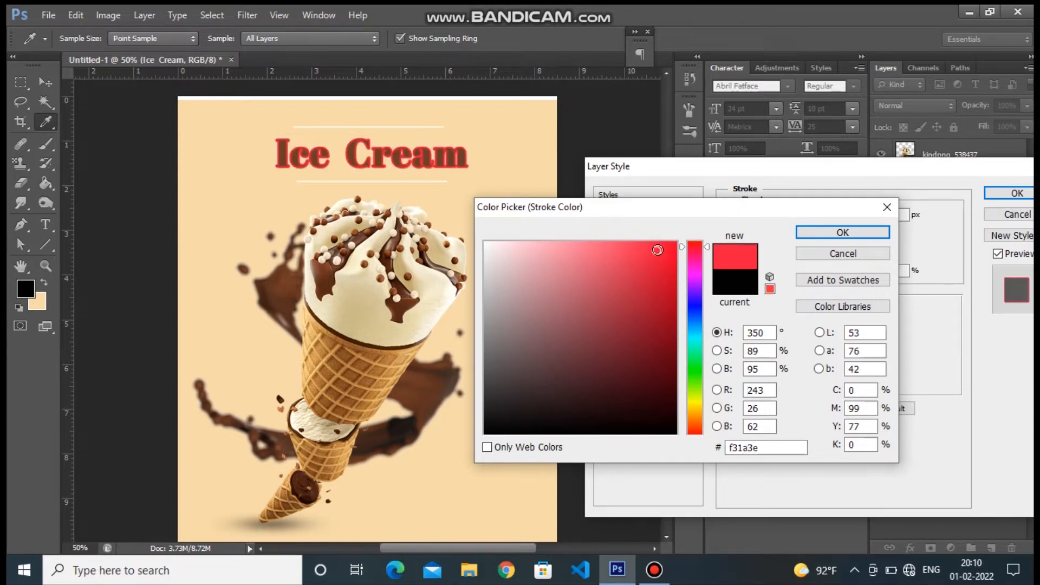
click(616, 338)
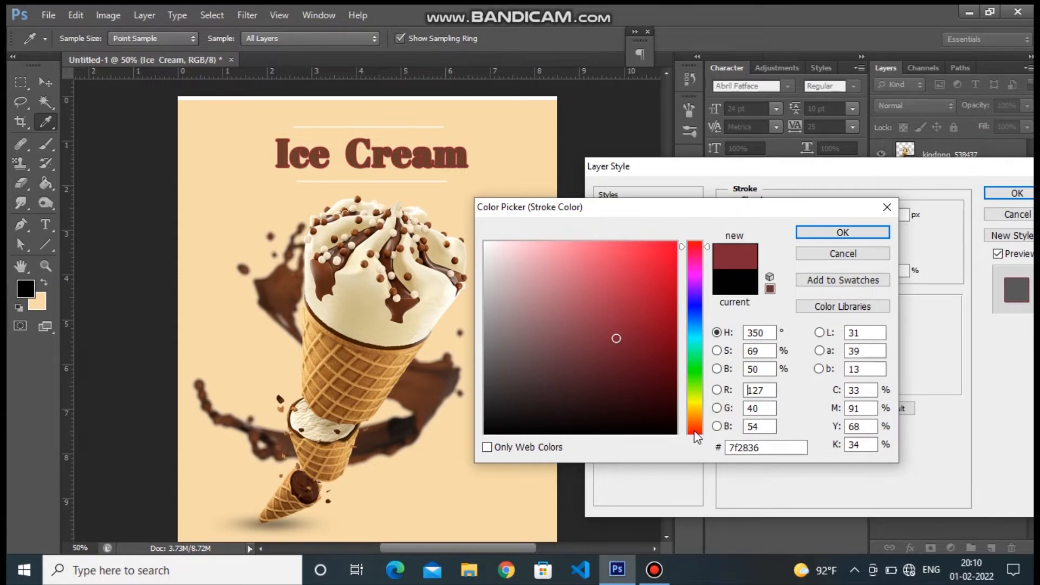
click(695, 430)
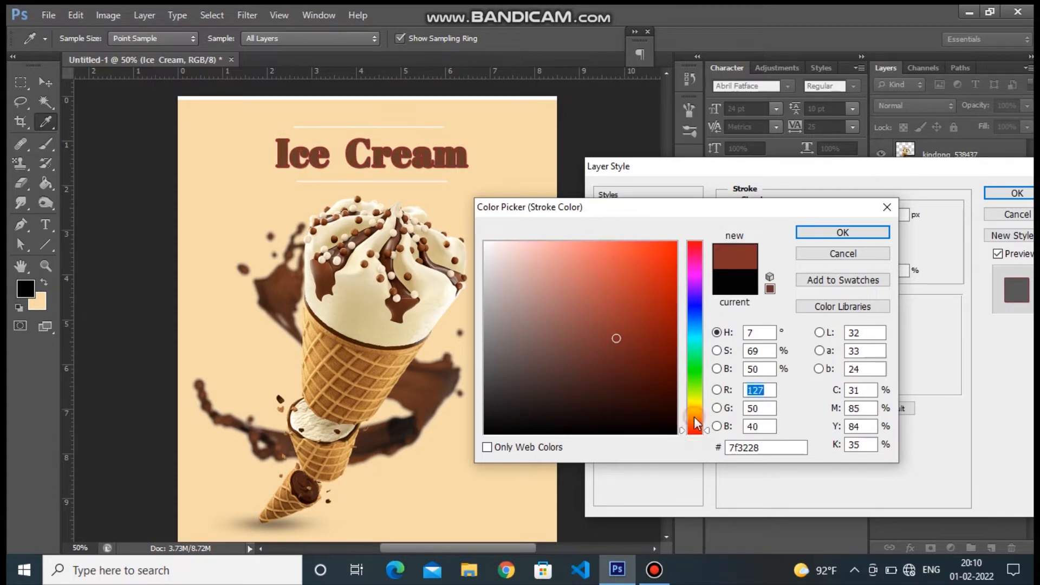
click(696, 417)
click(695, 425)
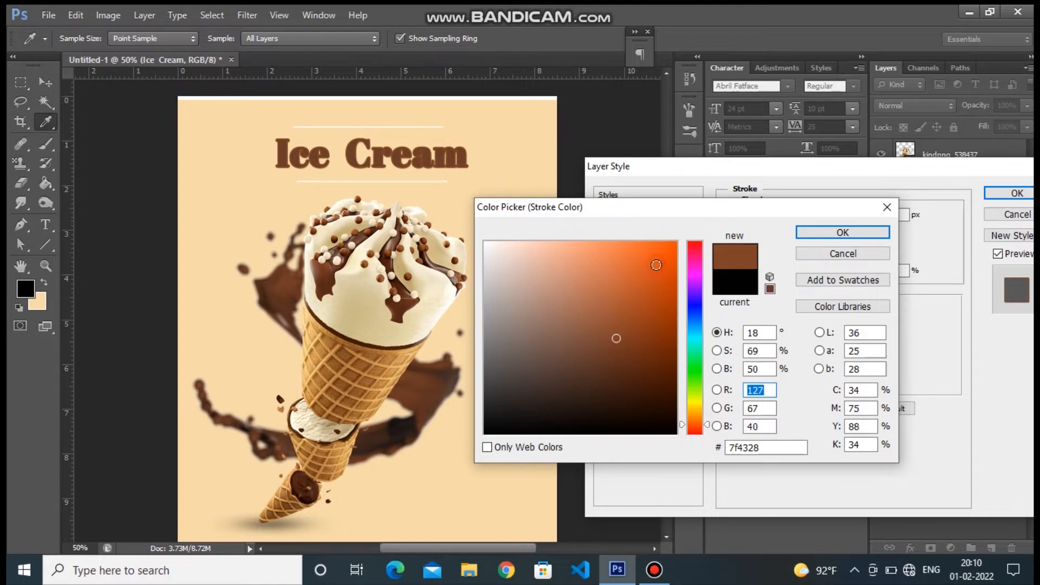
click(657, 265)
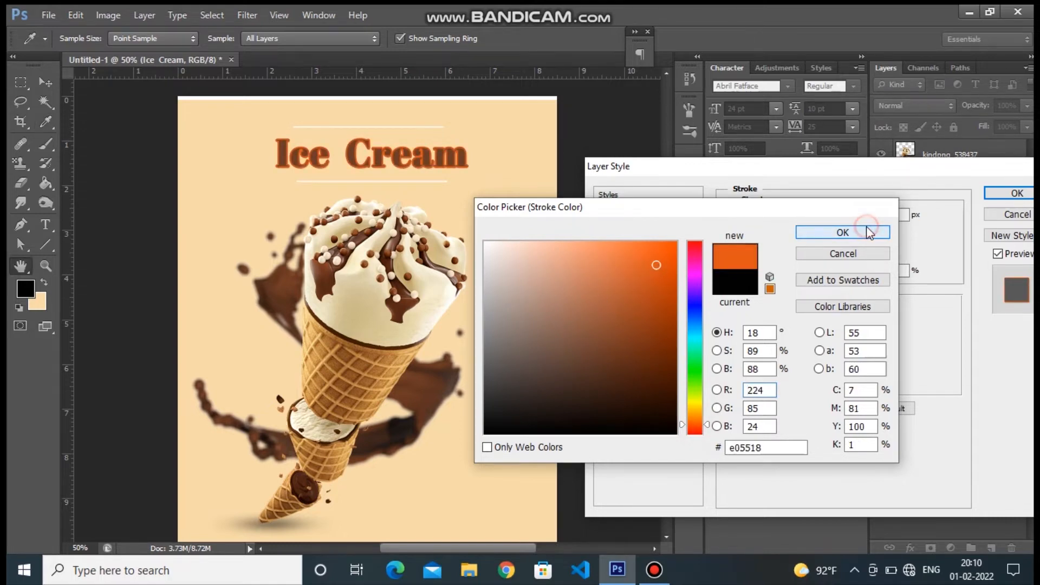
click(870, 232)
drag(889, 216, 869, 217)
text(1)
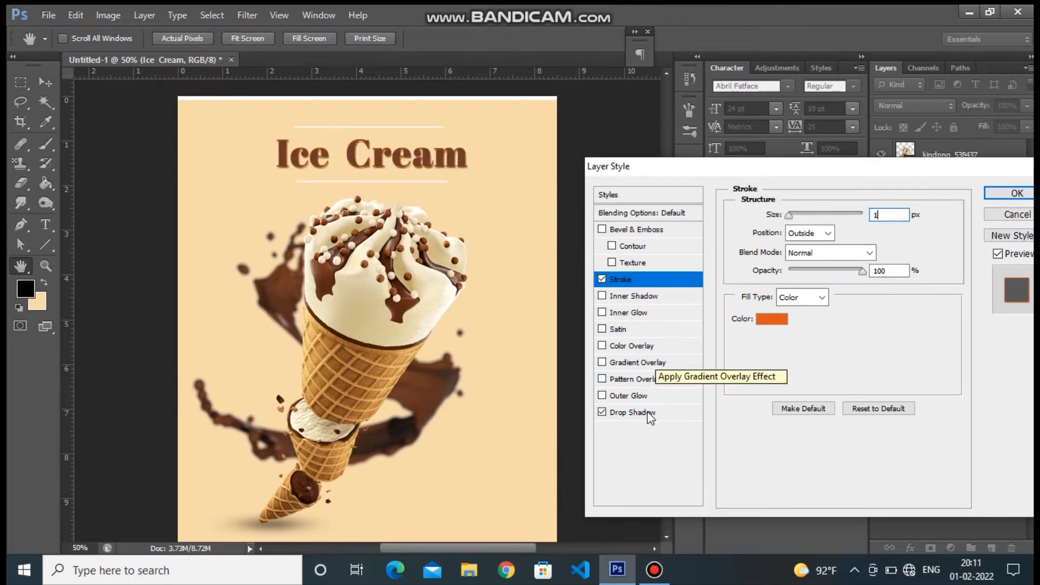
Add an Inner Shadow with a 5 px distance to the Ice Cream text, keep the Stroke enabled and apply the layer style.
click(633, 295)
drag(792, 282, 795, 283)
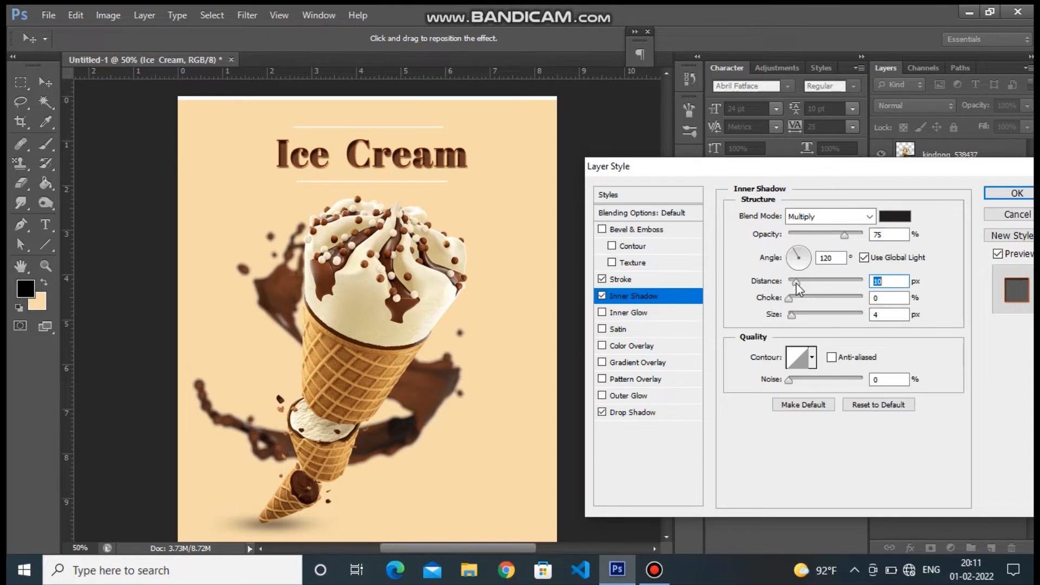
click(602, 279)
click(603, 280)
click(602, 279)
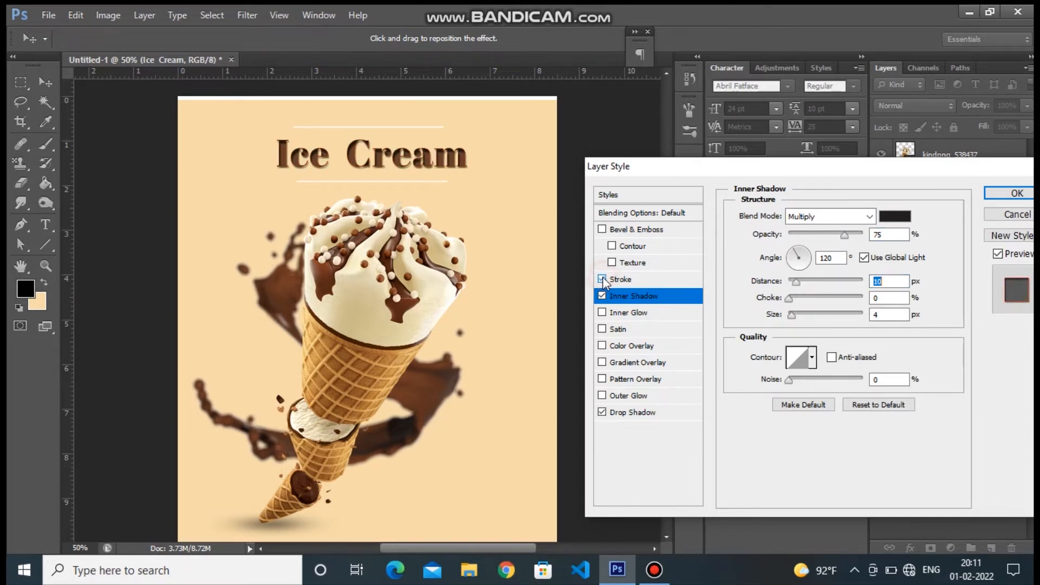
click(793, 283)
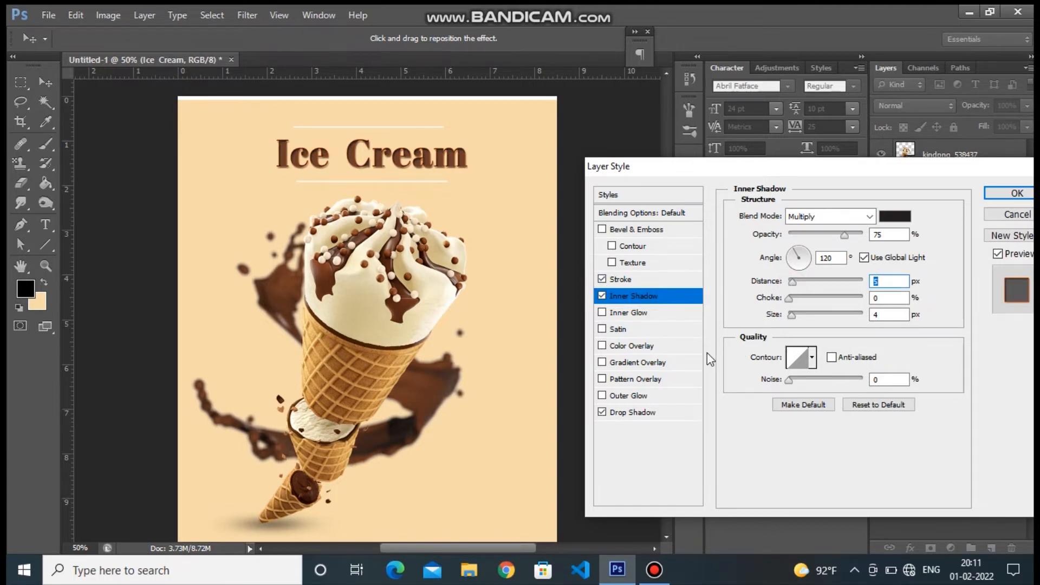
click(1017, 196)
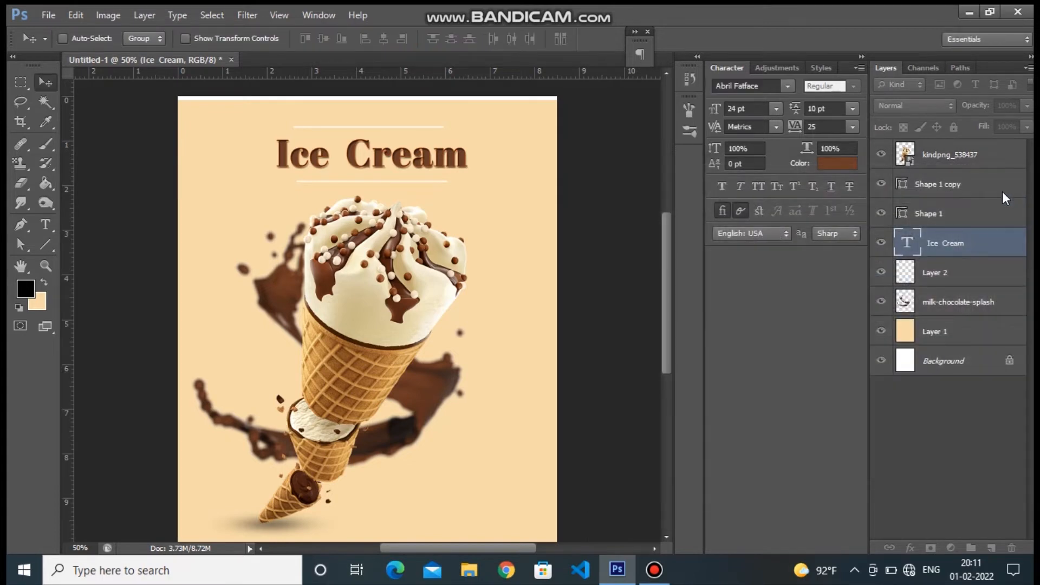
Select the peach background layer and nudge it up to cover the white strip along the poster's upper edge.
right_click(517, 229)
click(527, 239)
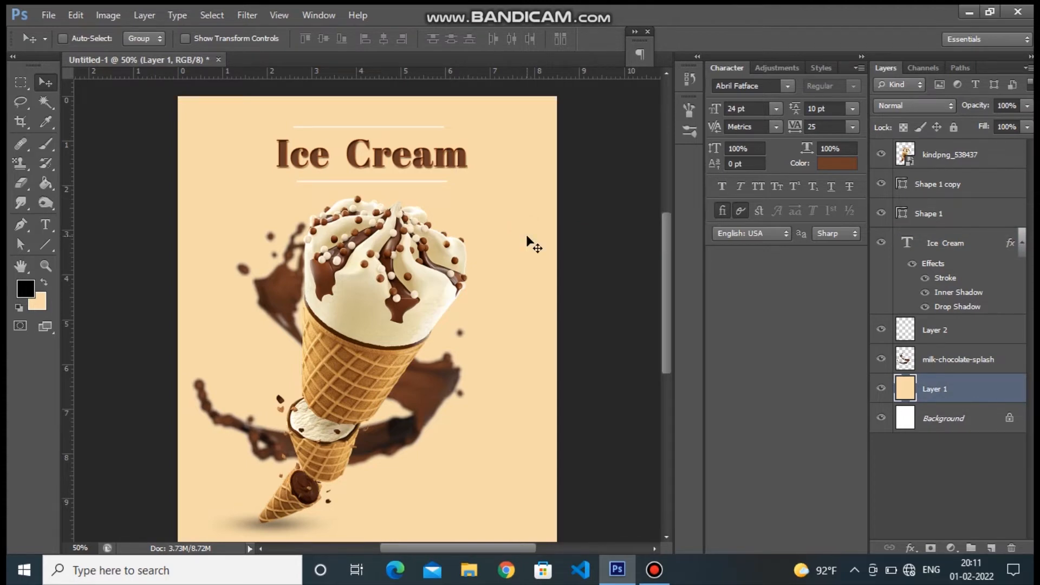
Add the text "Enjoy it" in the empty area beside the cone tip, near the poster's lower edge.
drag(667, 280, 665, 320)
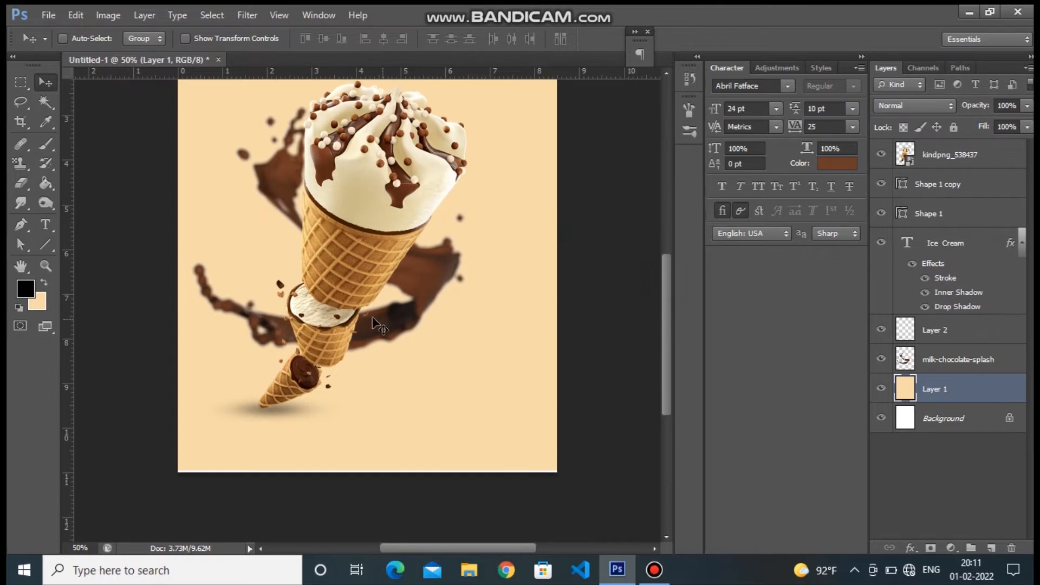
click(52, 230)
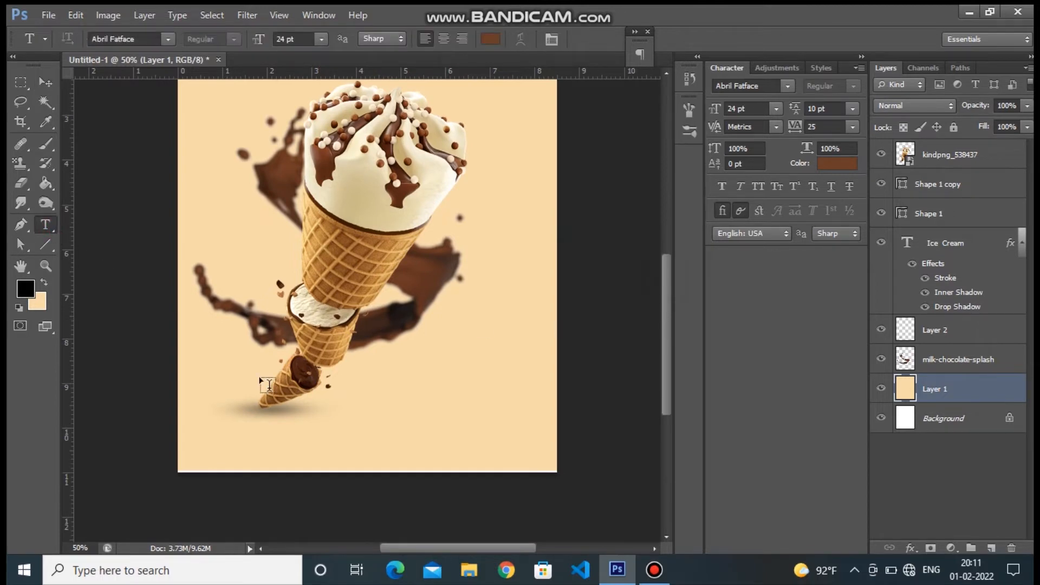
click(372, 413)
text(Enjoy it)
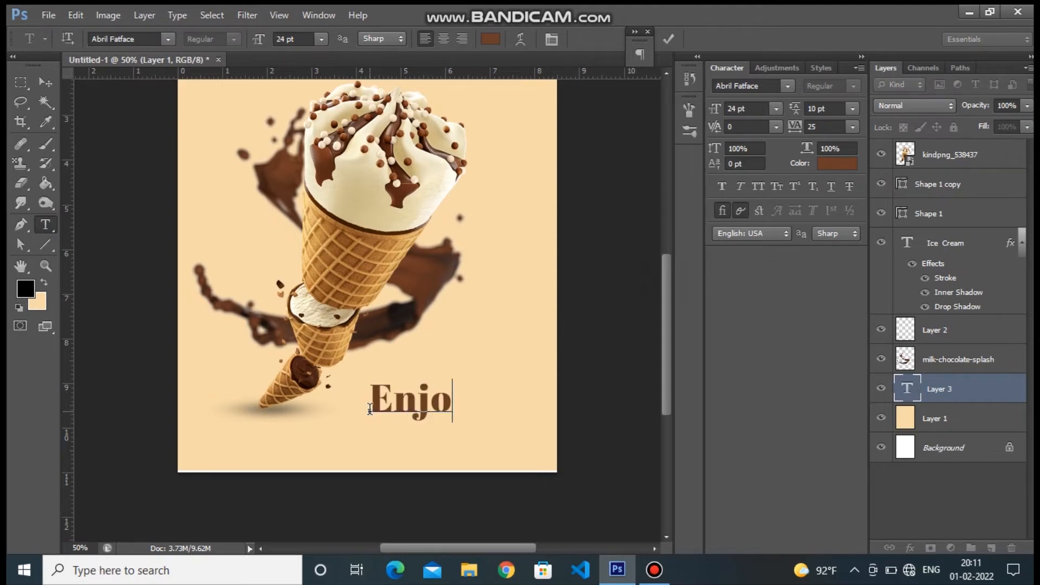
Change the colour of the whole Enjoy it text to off-white f6f4ec.
click(370, 412)
drag(388, 404, 522, 401)
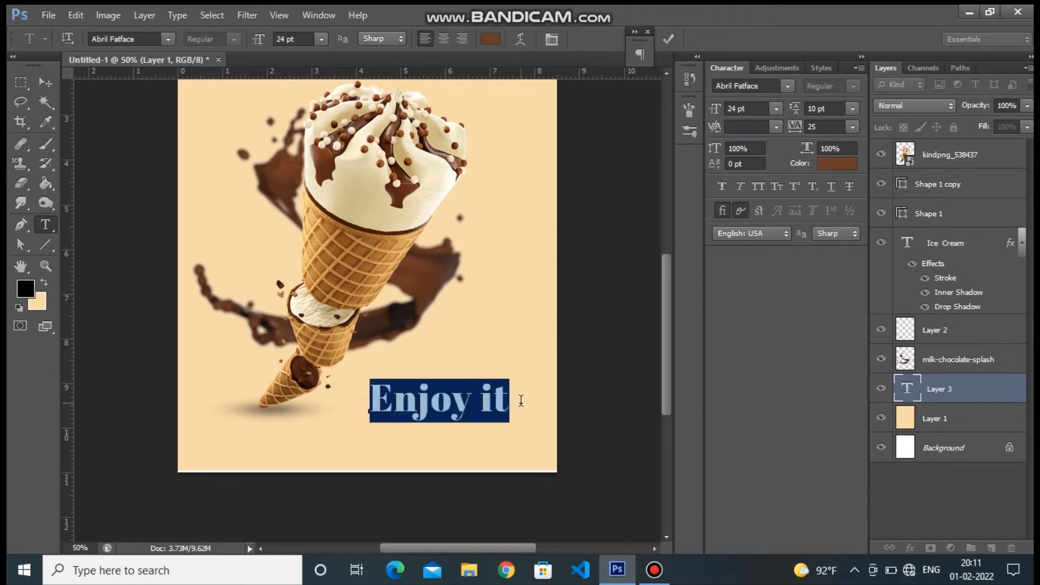
click(488, 39)
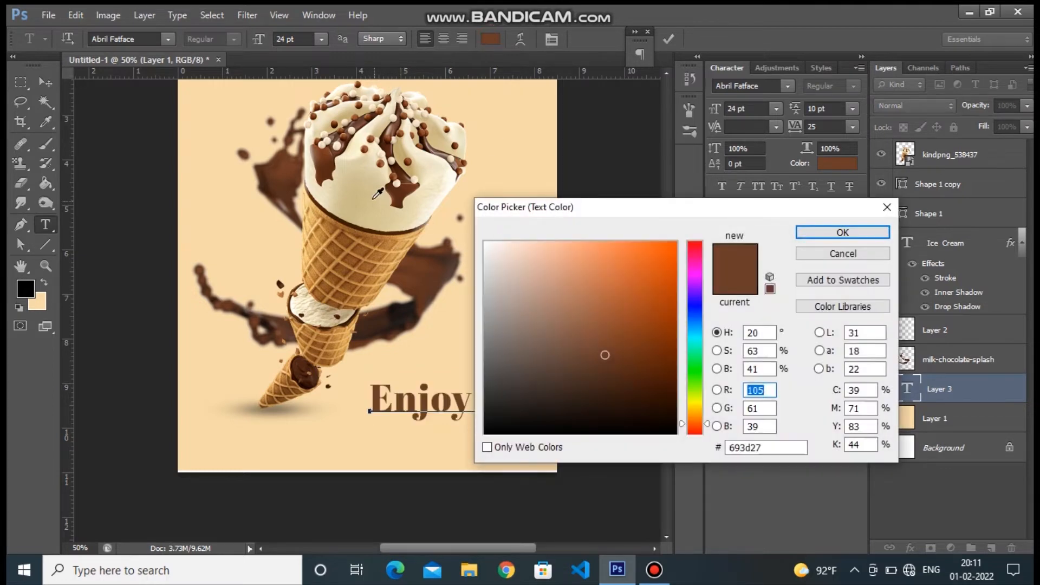
click(410, 198)
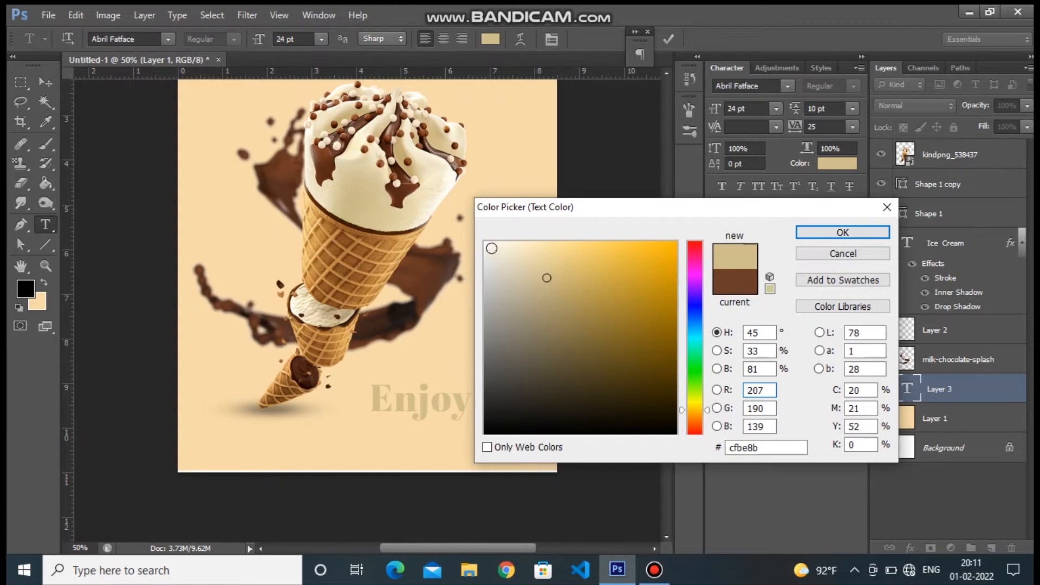
click(492, 248)
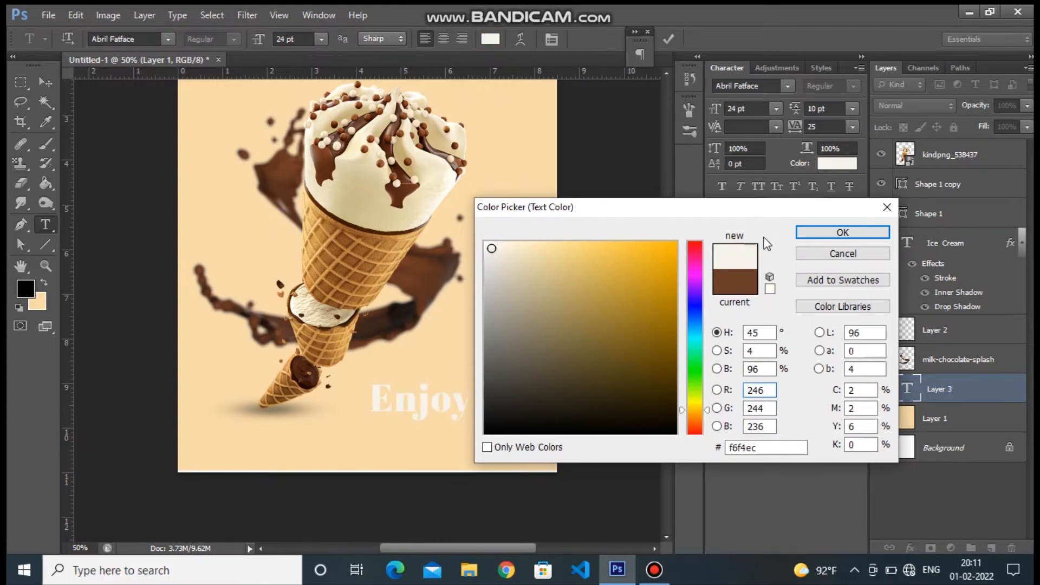
click(817, 234)
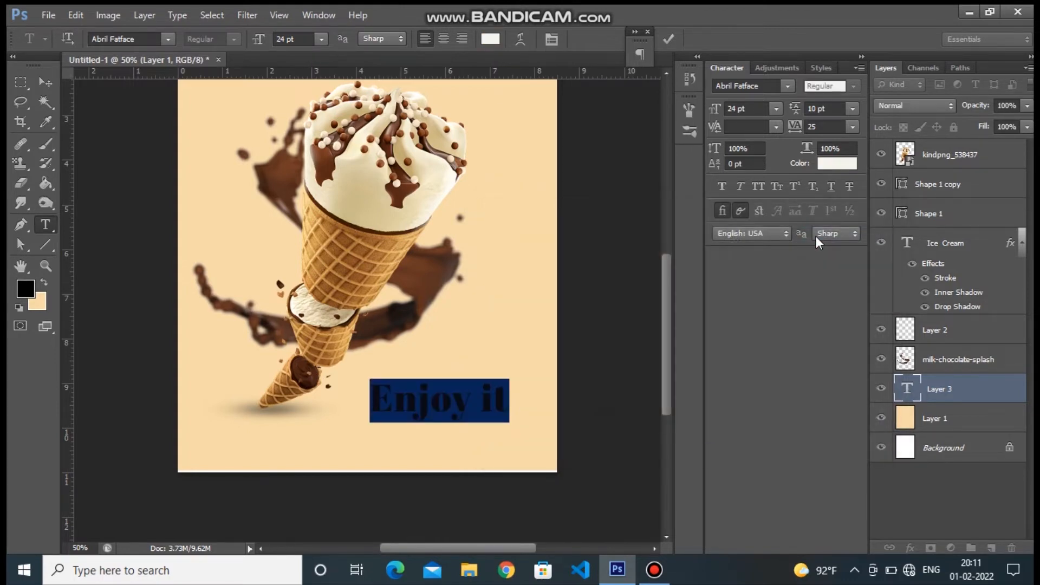
Try the fonts Acryle Script Personal Use, Caneletter Script Personal Use and Creattion Demo on the Enjoy it text.
click(169, 39)
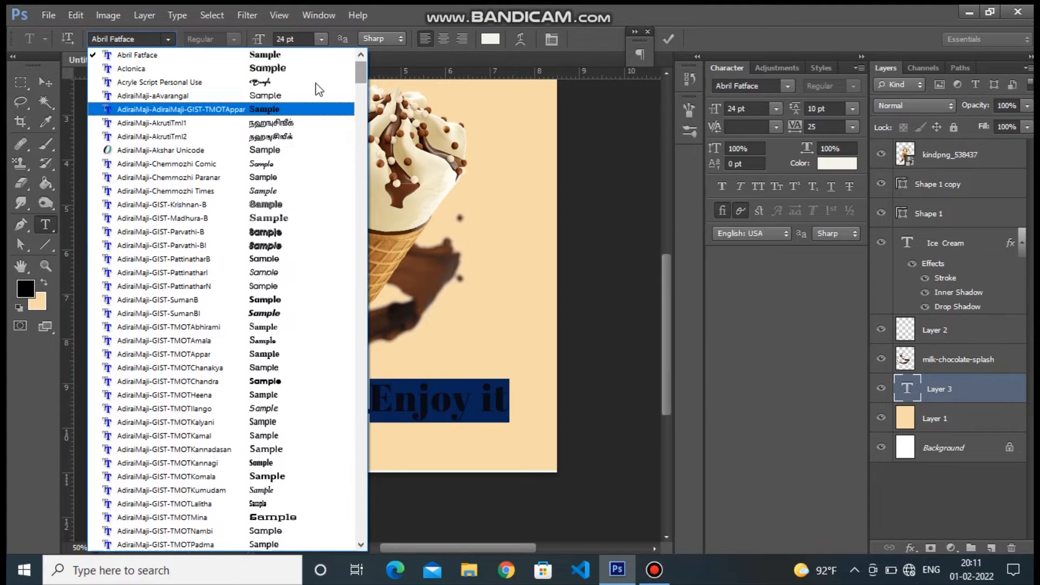
click(262, 82)
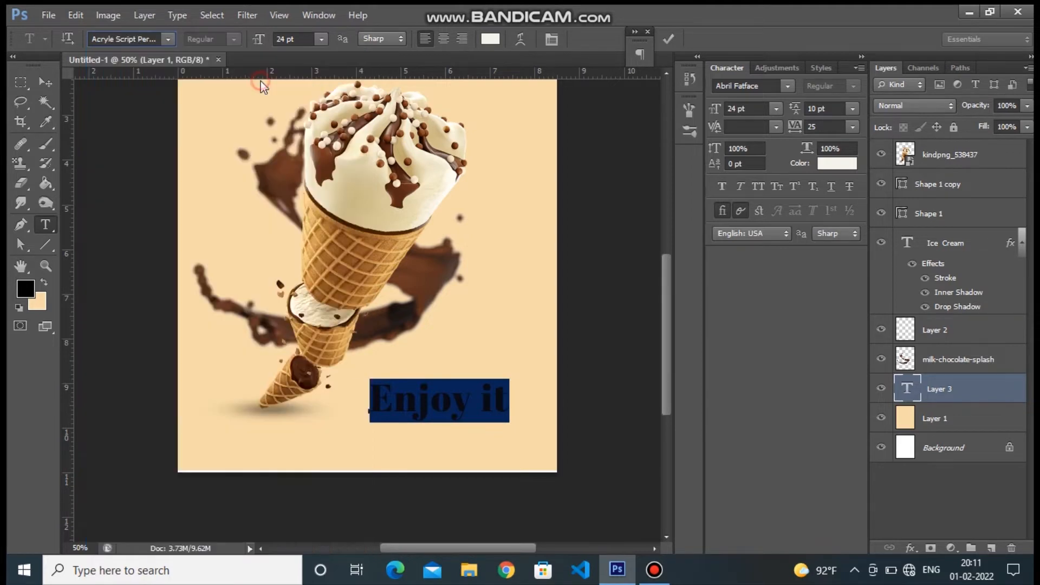
click(168, 39)
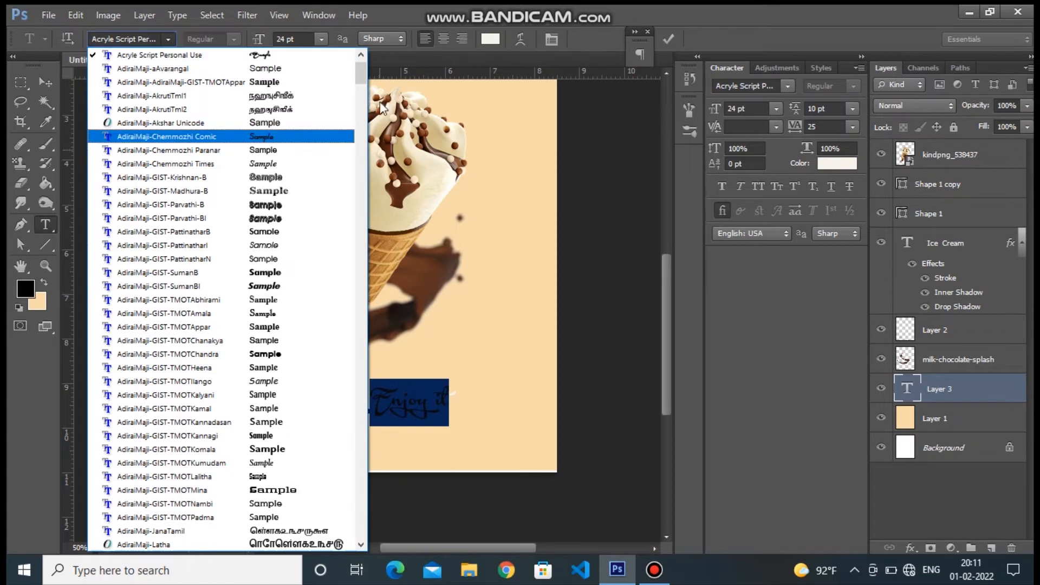
drag(365, 81, 369, 206)
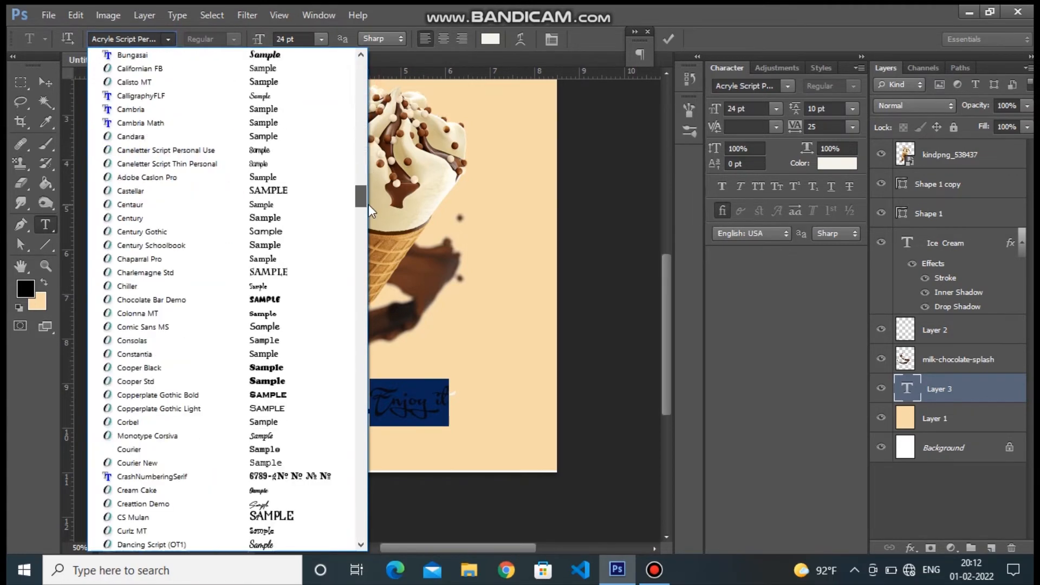
click(335, 153)
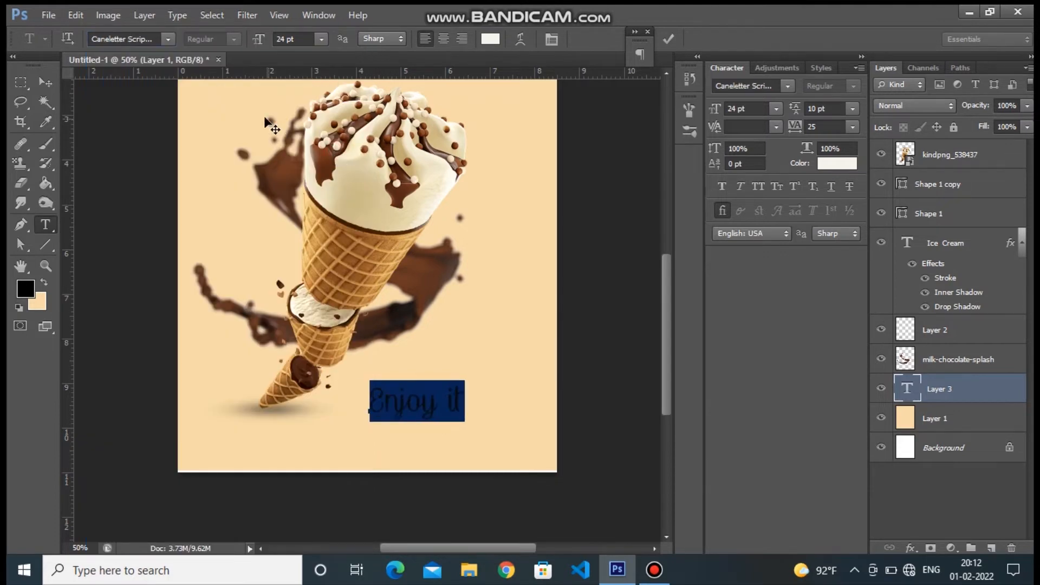
click(169, 40)
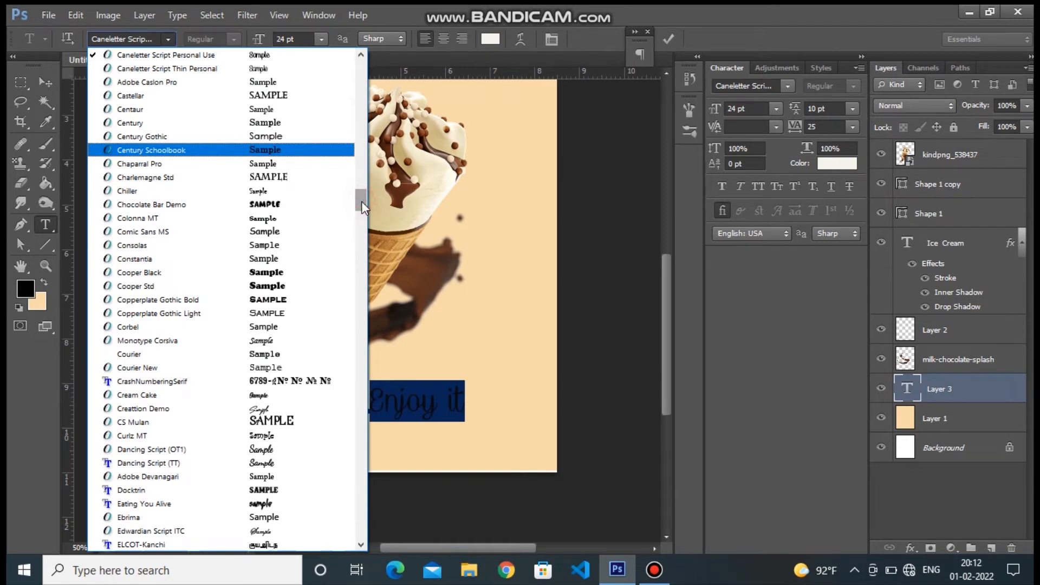
click(328, 405)
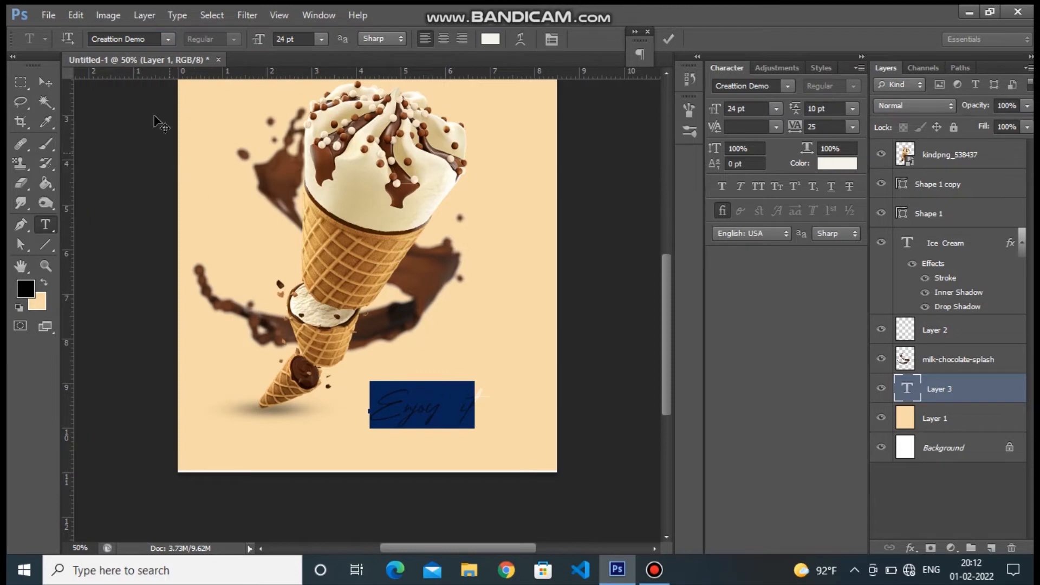
Set the Enjoy it text's font to Jakartha and move the text slightly to the right on the poster.
click(168, 37)
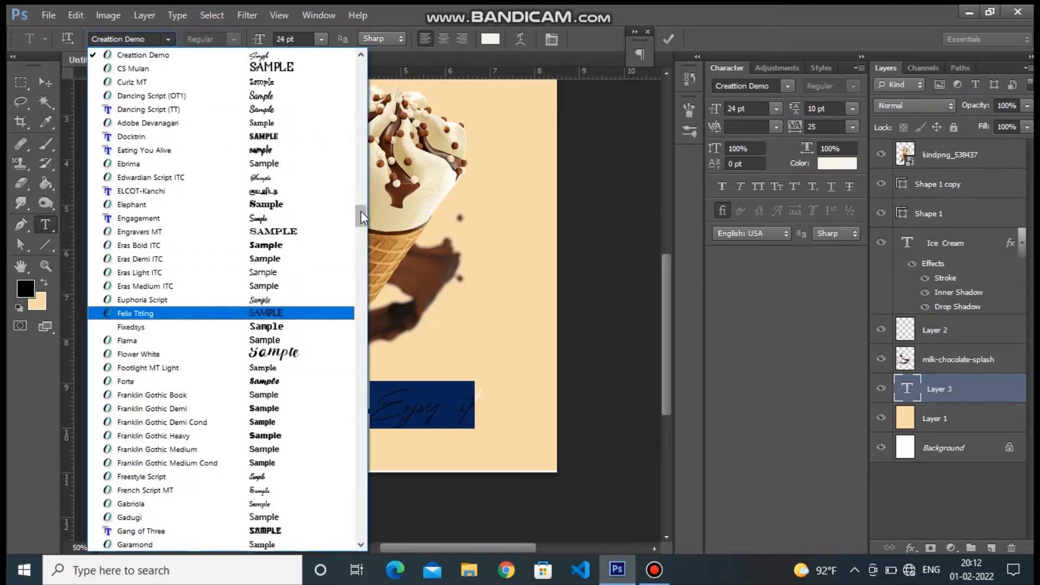
drag(362, 212, 358, 265)
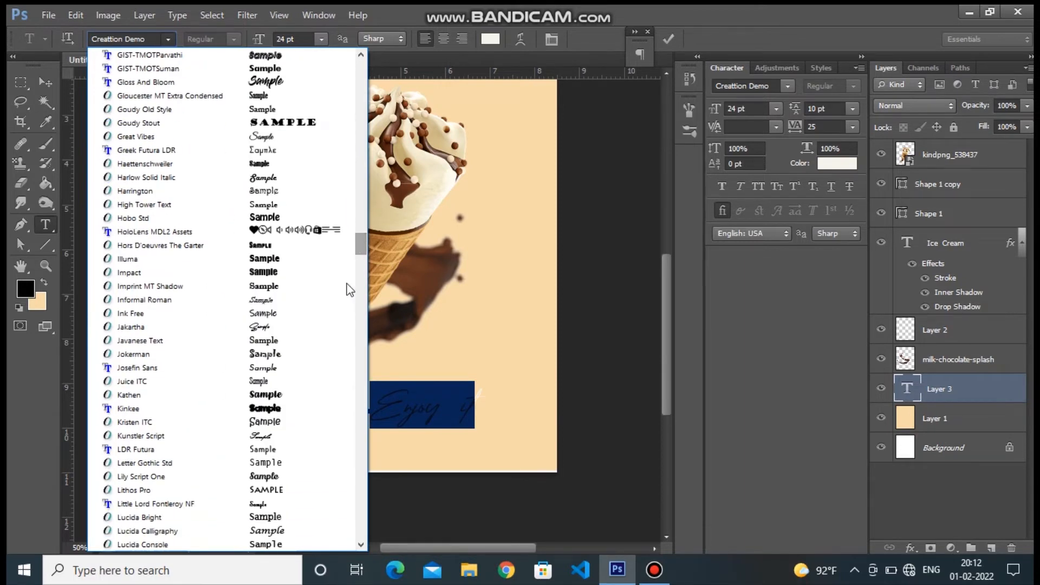
click(323, 330)
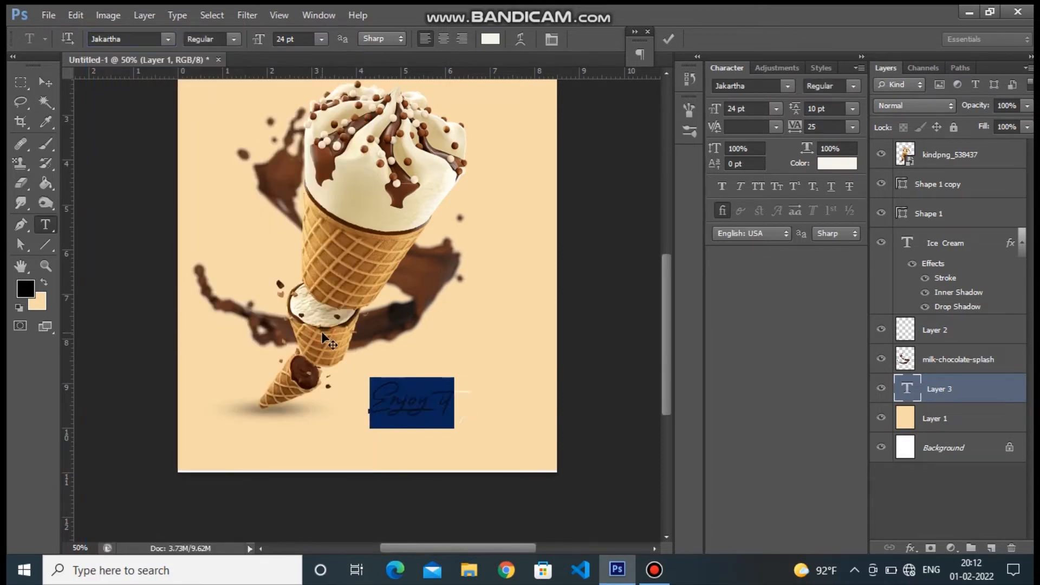
click(50, 80)
drag(415, 401, 437, 397)
Recolour the whole Enjoy it text to near-black 0b0b0b and move it slightly up on the poster.
click(45, 226)
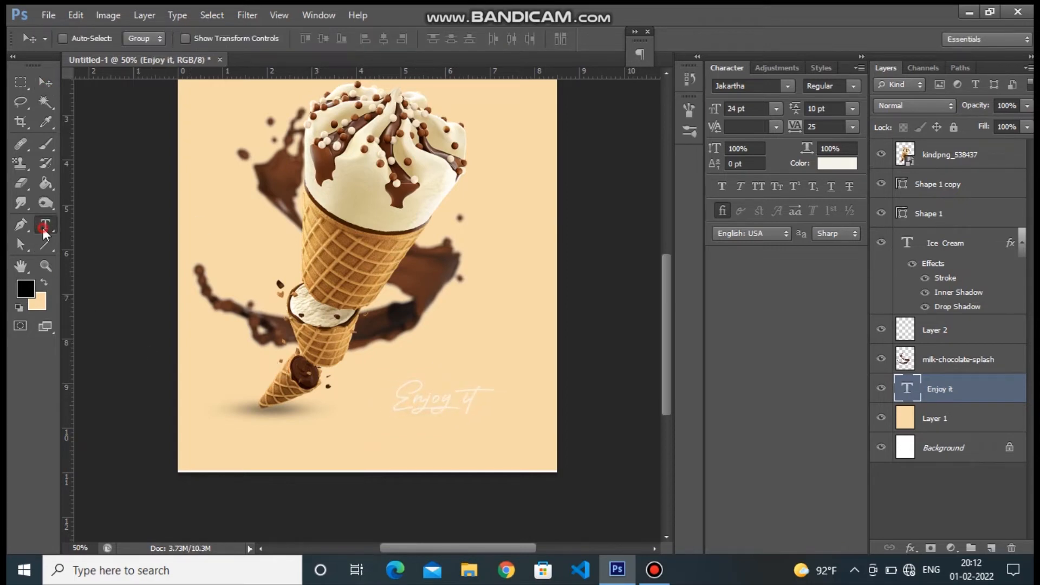
drag(397, 396, 538, 404)
click(487, 39)
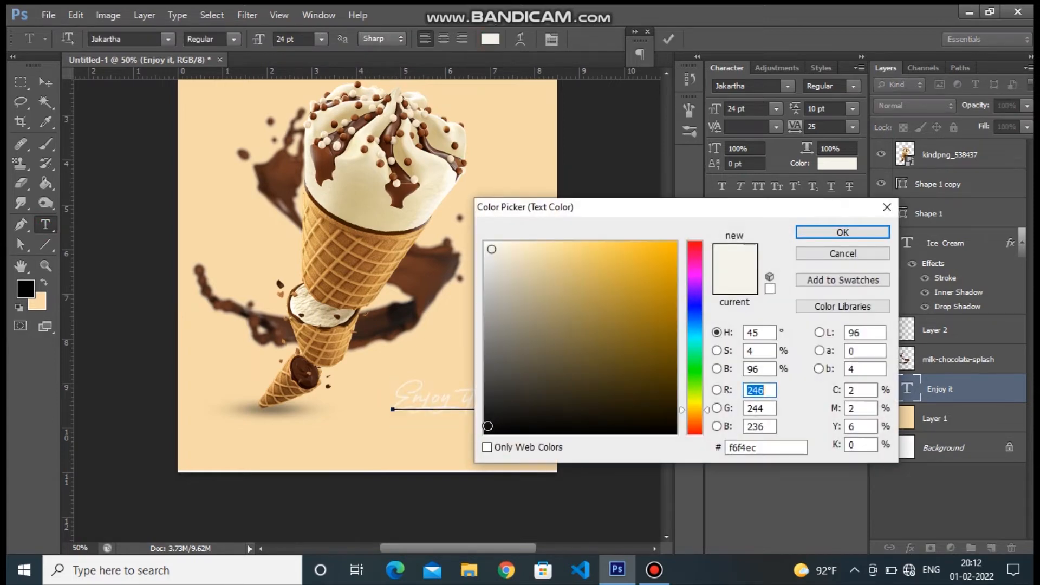
click(488, 426)
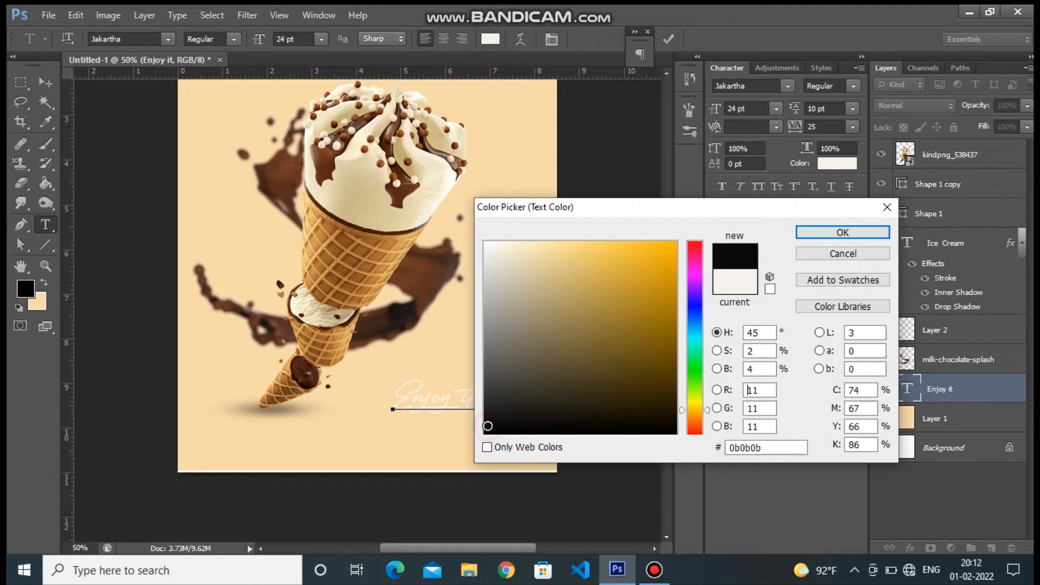
click(854, 234)
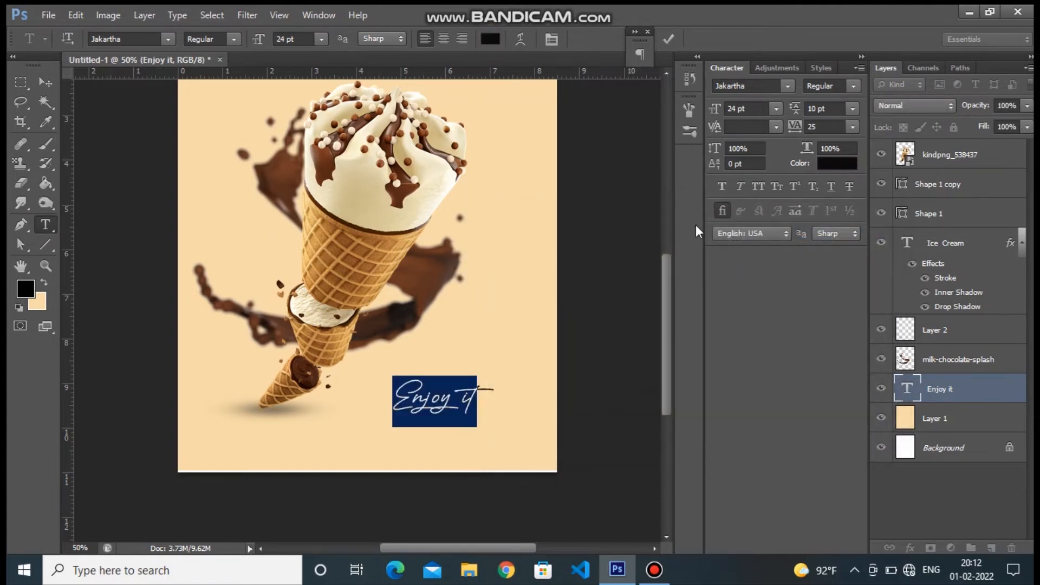
click(46, 87)
drag(441, 397, 438, 379)
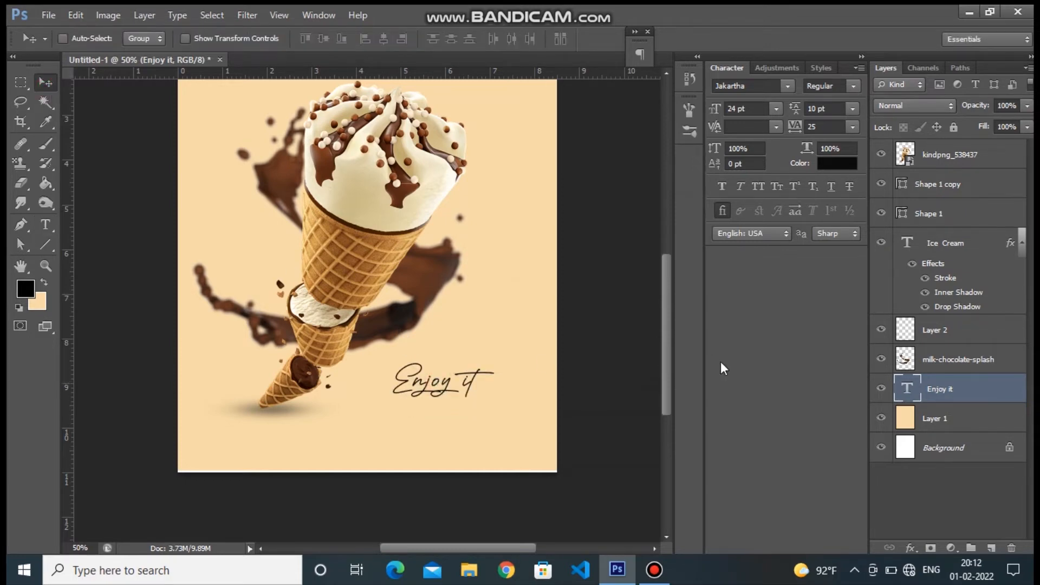
drag(664, 379, 665, 391)
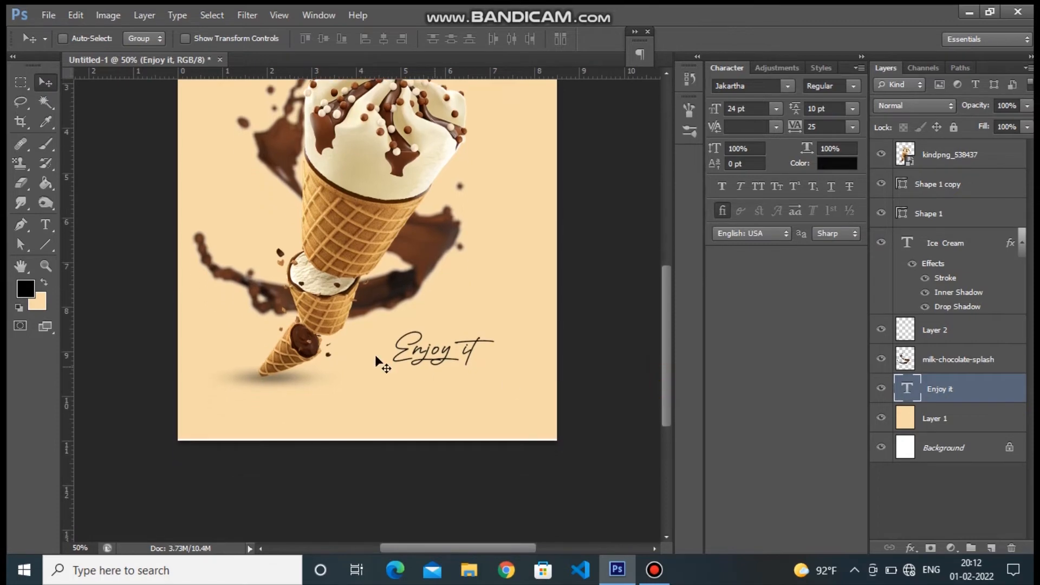
click(50, 222)
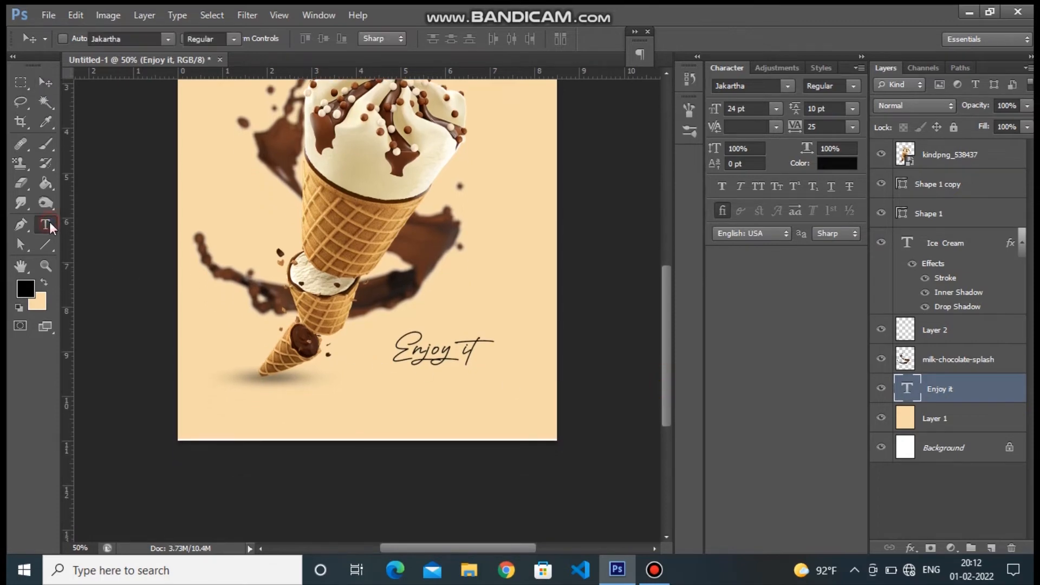
click(283, 409)
text(WWW)
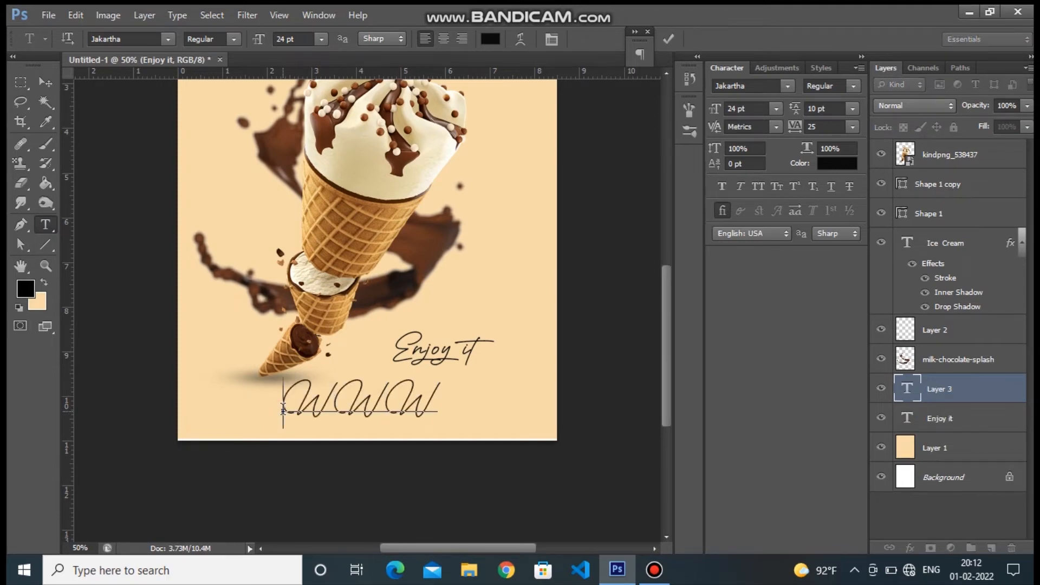
key(BackSpace)
key(BackSpace)
key(BackSpace)
text(www.w)
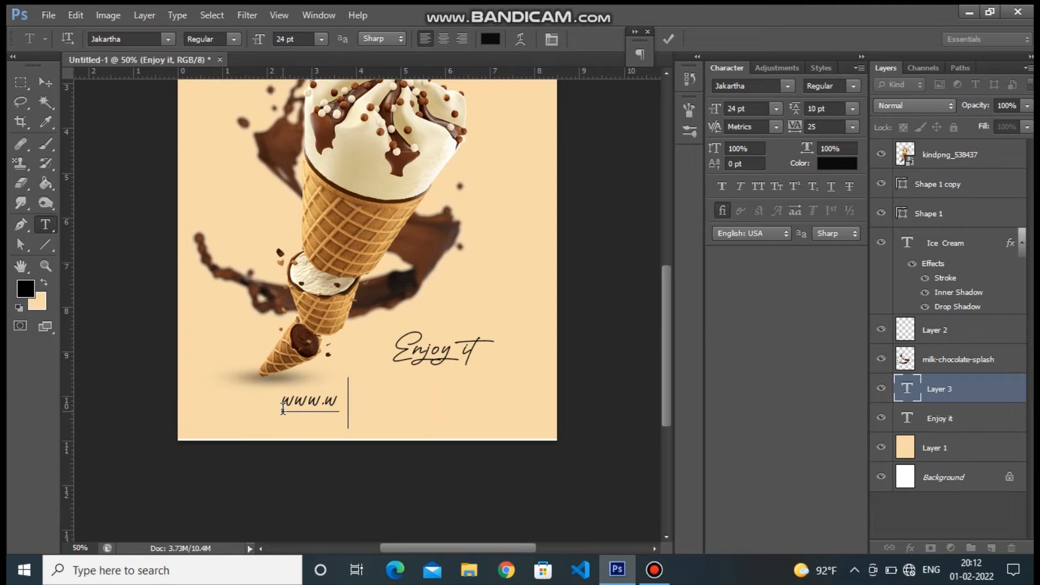
text(ebsite.com)
Set the whole website text to the Lucida Fax font at 12 pt.
drag(283, 409, 465, 413)
click(168, 39)
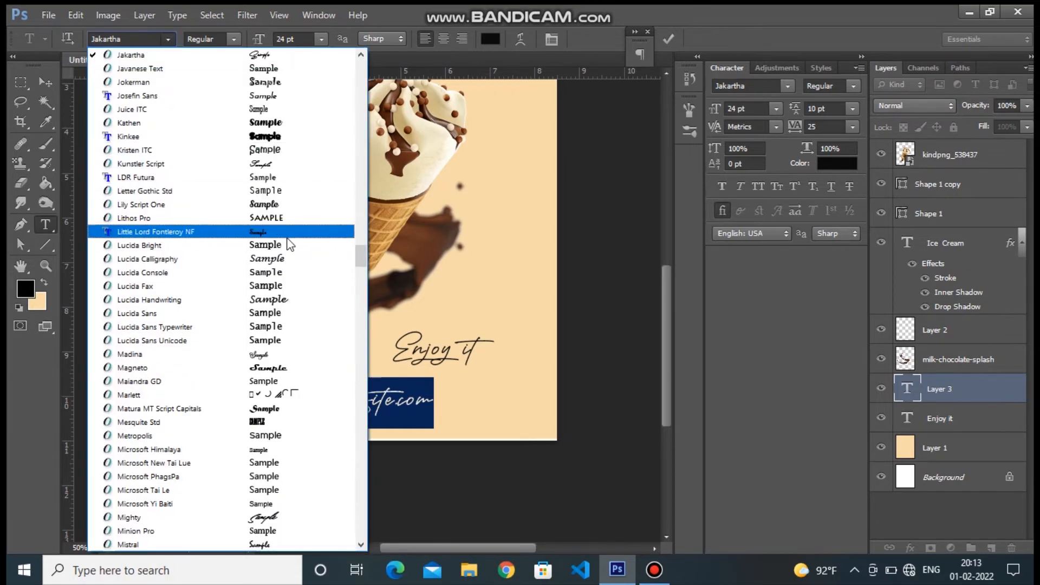
click(296, 283)
click(321, 38)
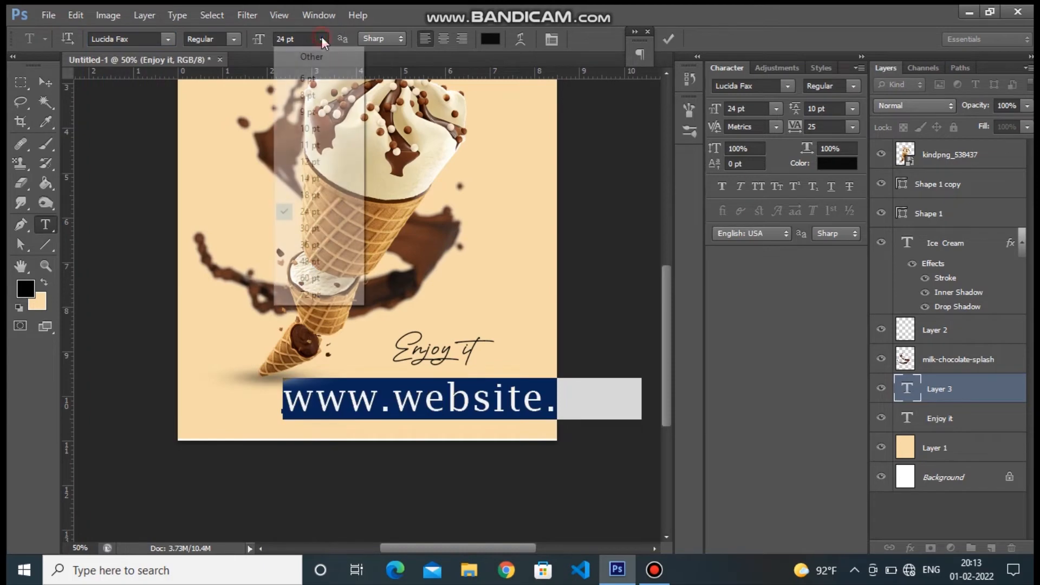
click(322, 161)
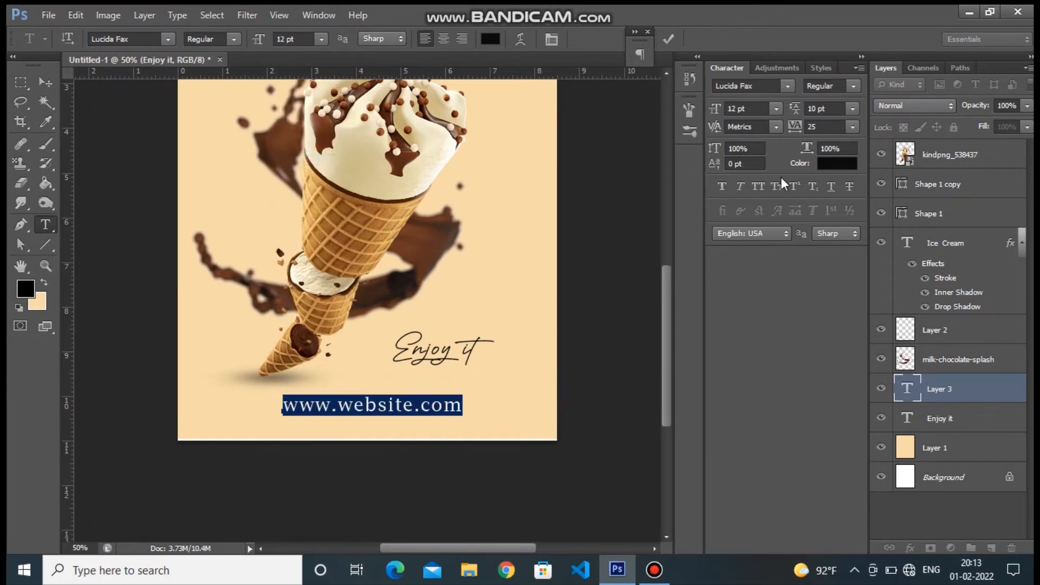
Format the website text in All Caps with a size of 8 pt and tracking of 200.
click(757, 186)
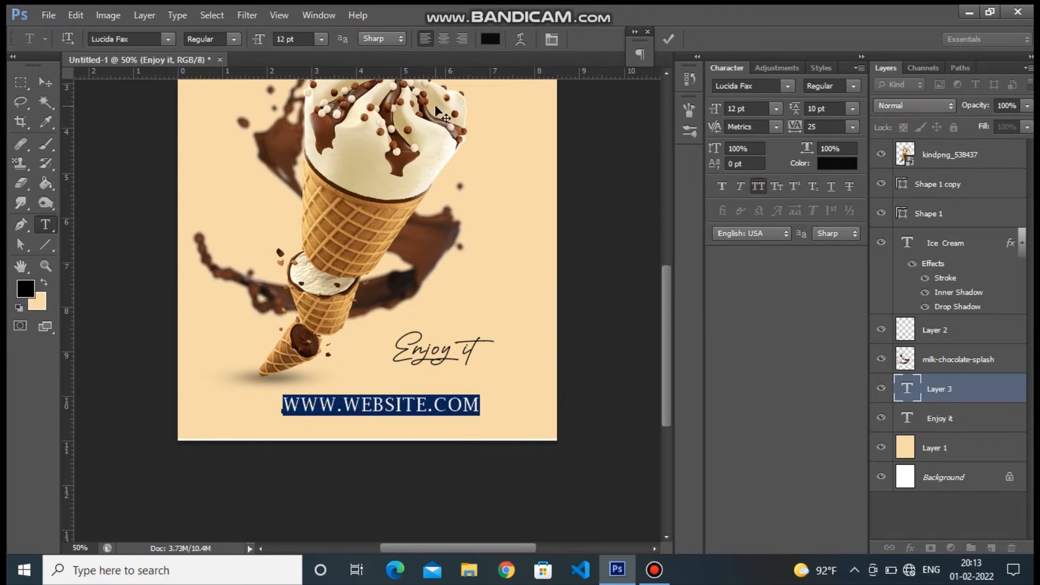
click(323, 38)
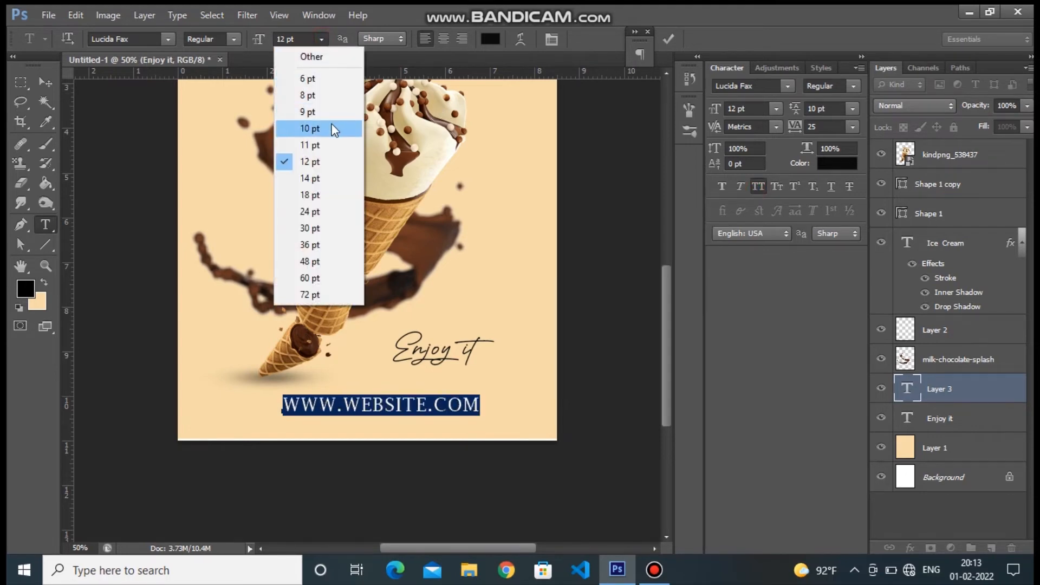
click(329, 95)
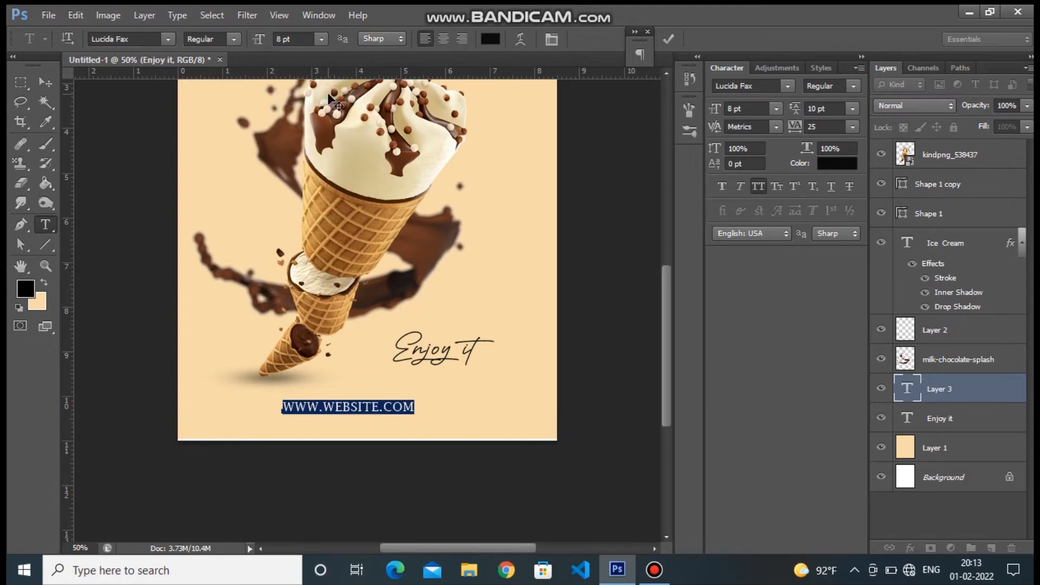
click(856, 129)
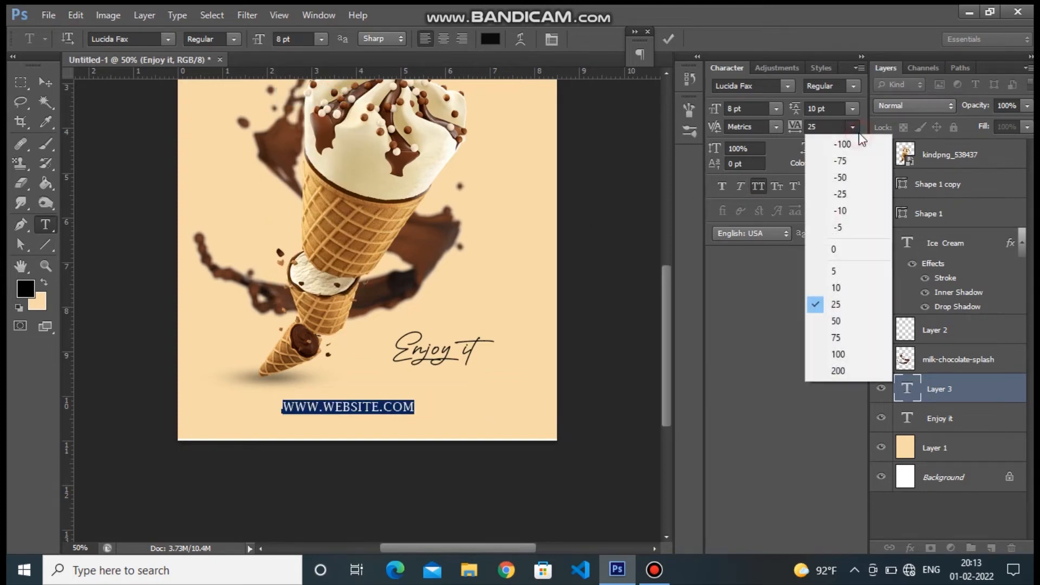
click(863, 373)
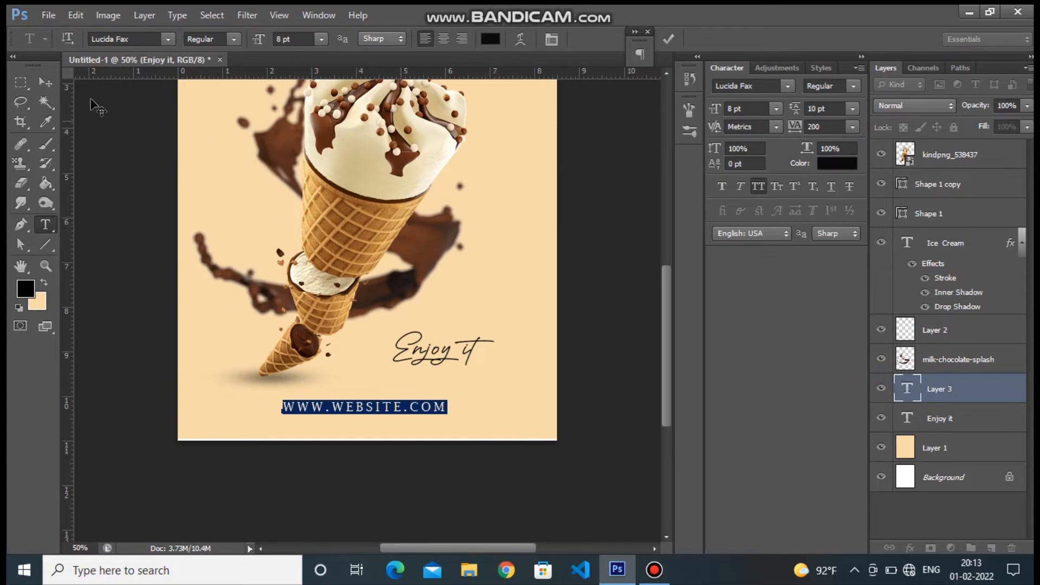
Move the website text slightly down towards the poster's lower edge and check the overall layout.
click(48, 84)
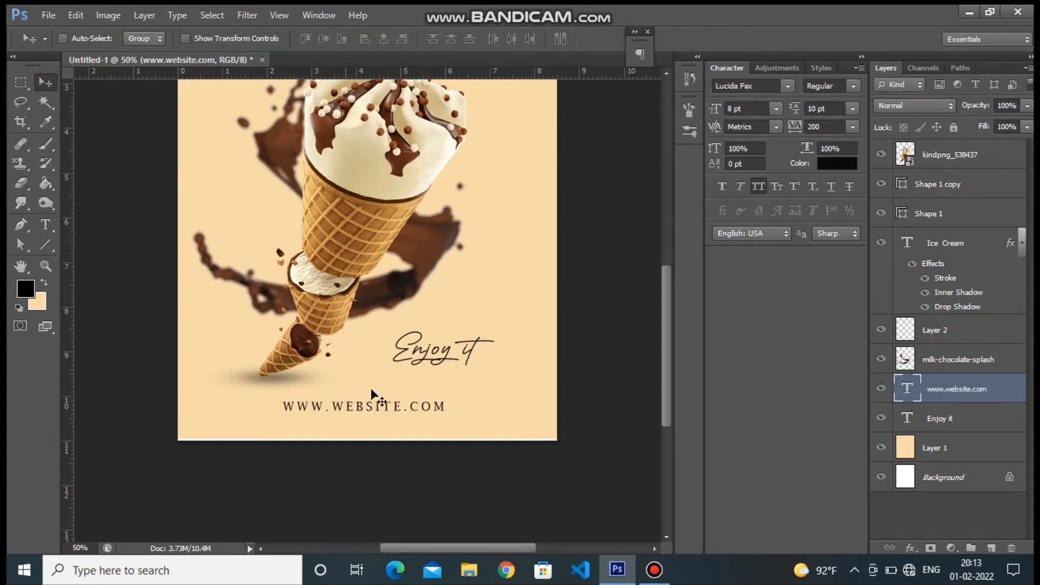
drag(378, 404, 381, 421)
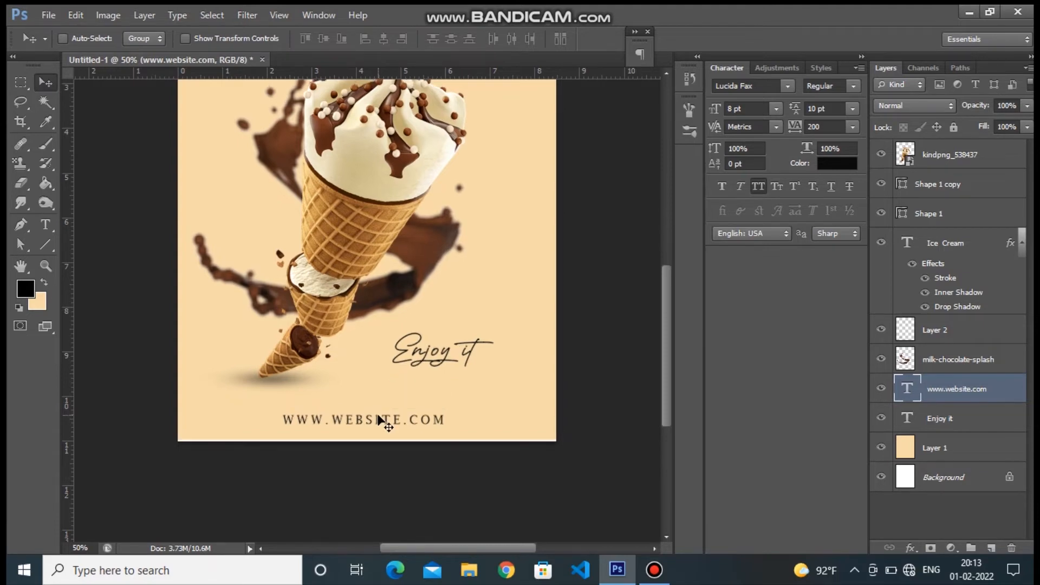
key(ctrl+minus)
key(ctrl+plus)
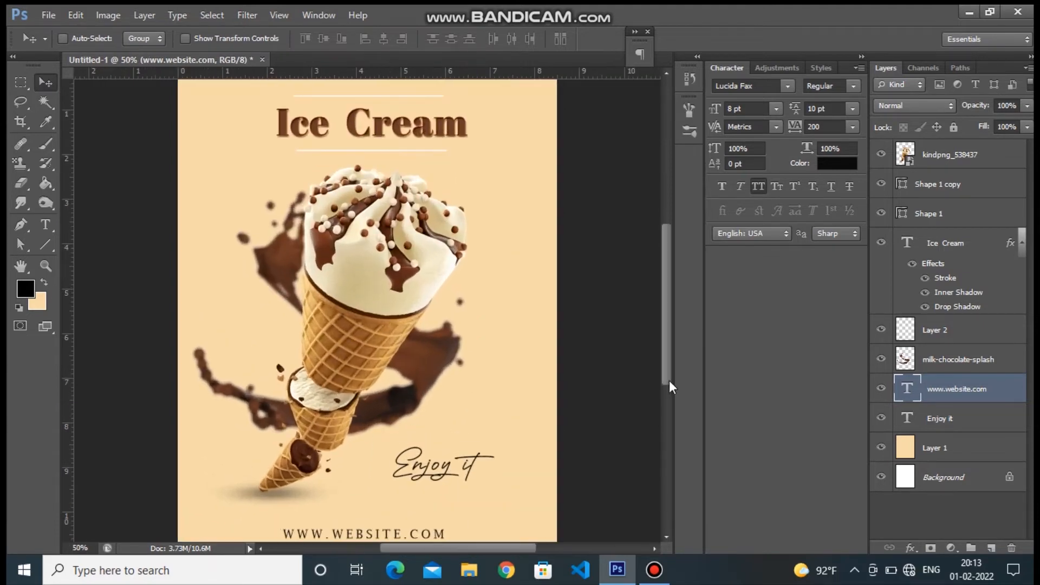
scroll(668, 389, down, 2)
scroll(668, 379, up, 3)
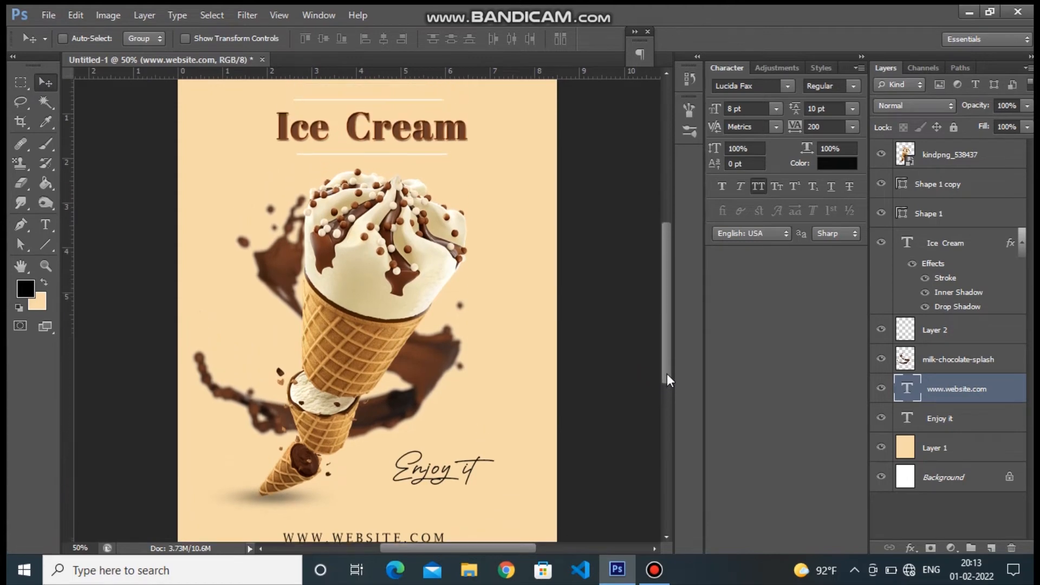
mouse_move(667, 381)
mouse_down()
mouse_move(666, 353)
mouse_move(669, 372)
mouse_up()
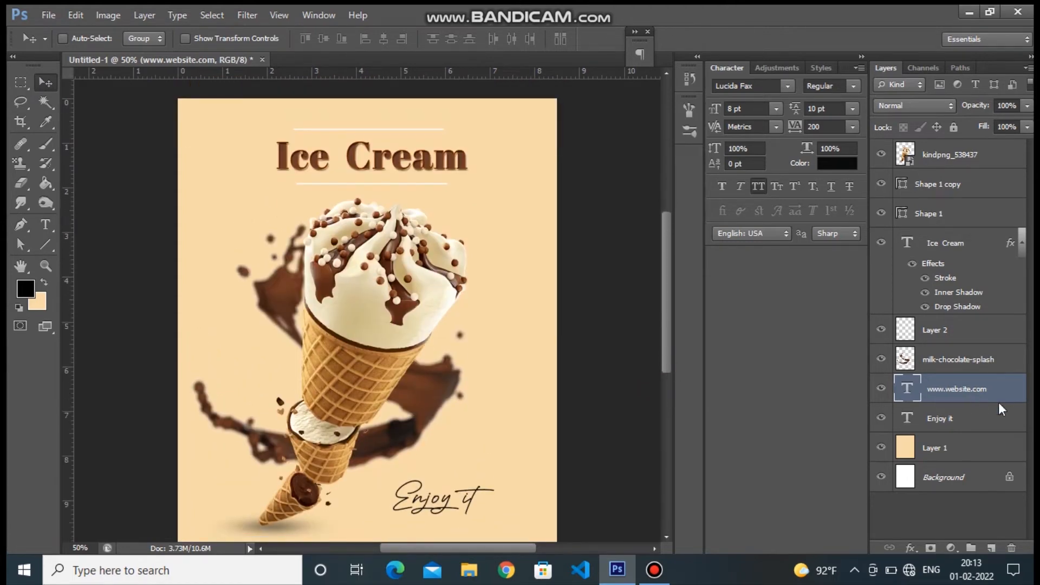
Add a new layer above the website text layer and set the Brush tool's size to 600 px.
click(993, 549)
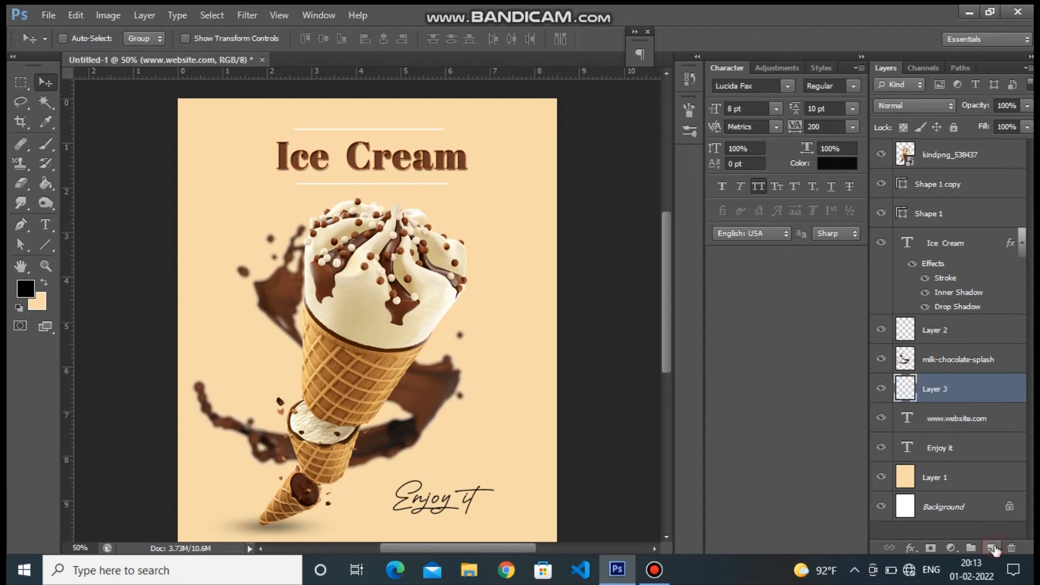
click(46, 145)
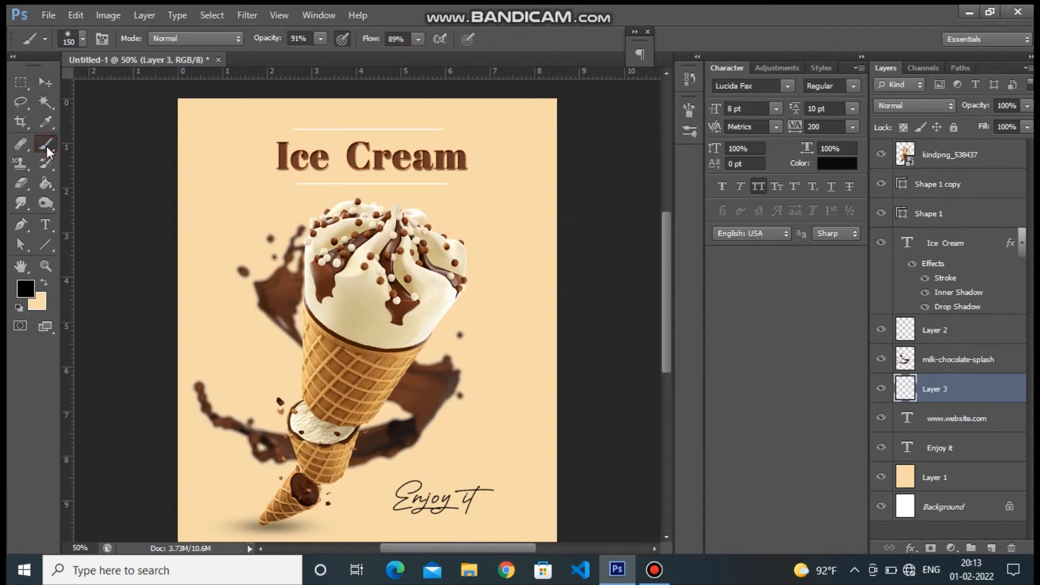
key(bracketright)
key(bracketright)
key(bracketright)
key(bracketleft)
key(bracketleft)
key(bracketleft)
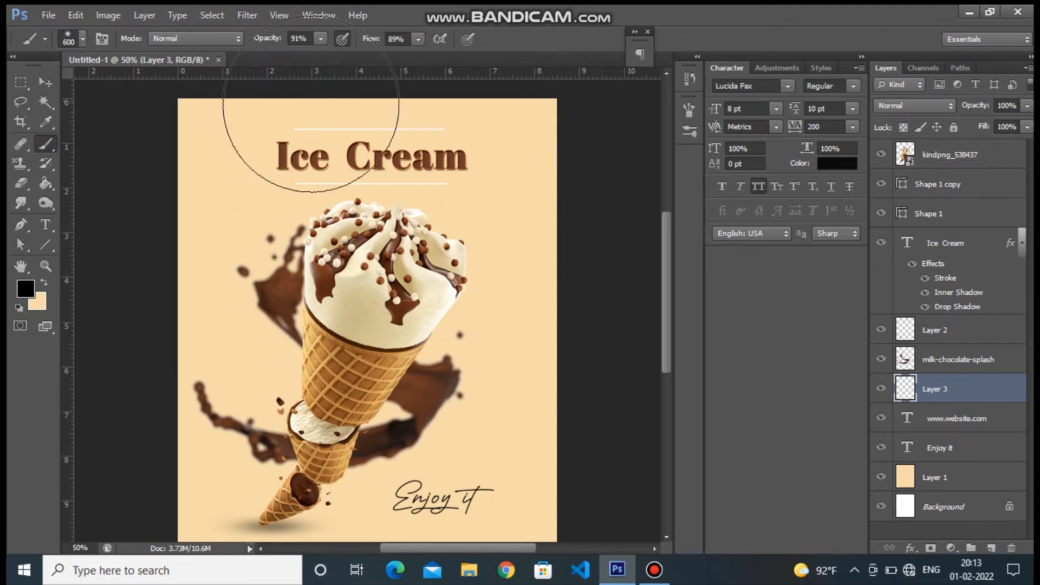
click(84, 42)
drag(236, 164, 235, 194)
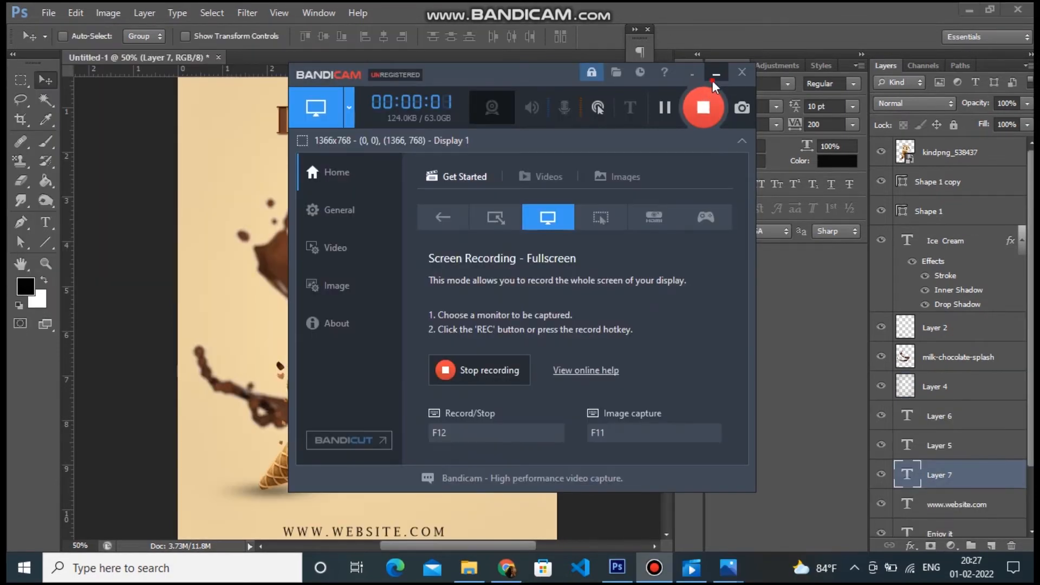
Choose the Sunburst 5 preset at 2500 px for the Brush tool.
click(716, 76)
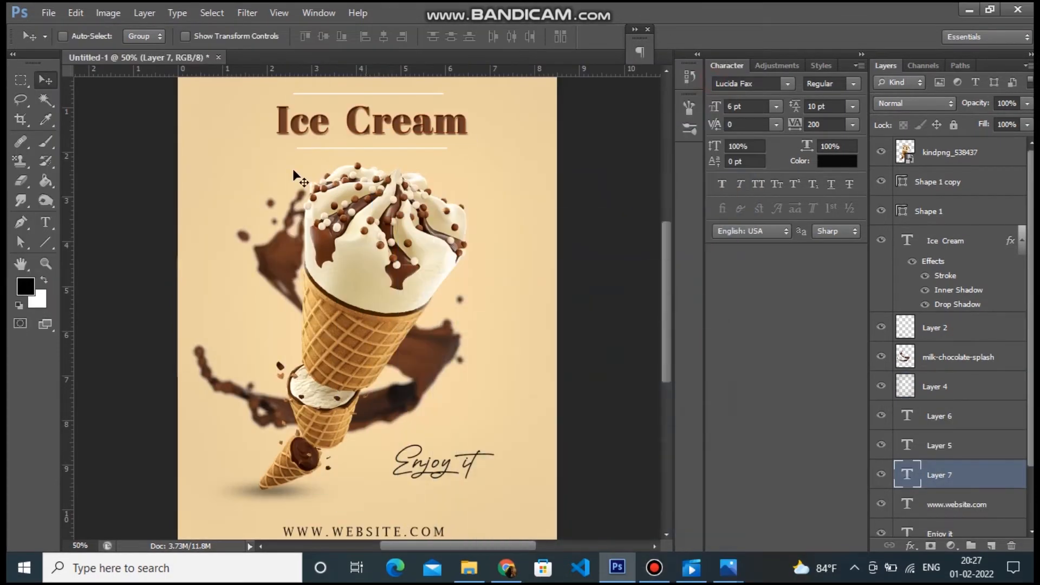
click(42, 145)
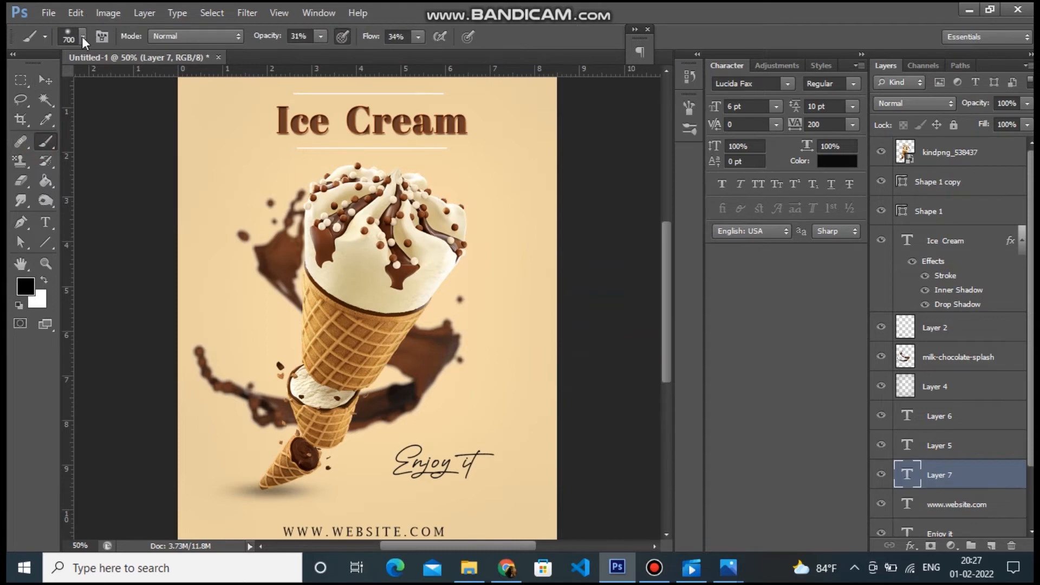
click(82, 37)
mouse_move(234, 179)
mouse_down()
mouse_move(237, 227)
mouse_move(236, 192)
mouse_up()
click(151, 187)
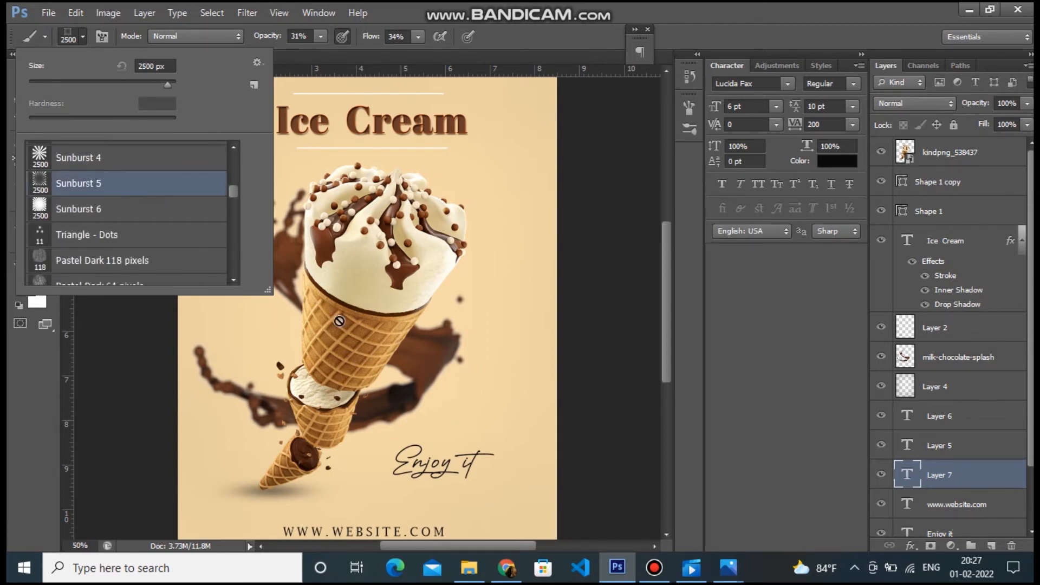
click(25, 391)
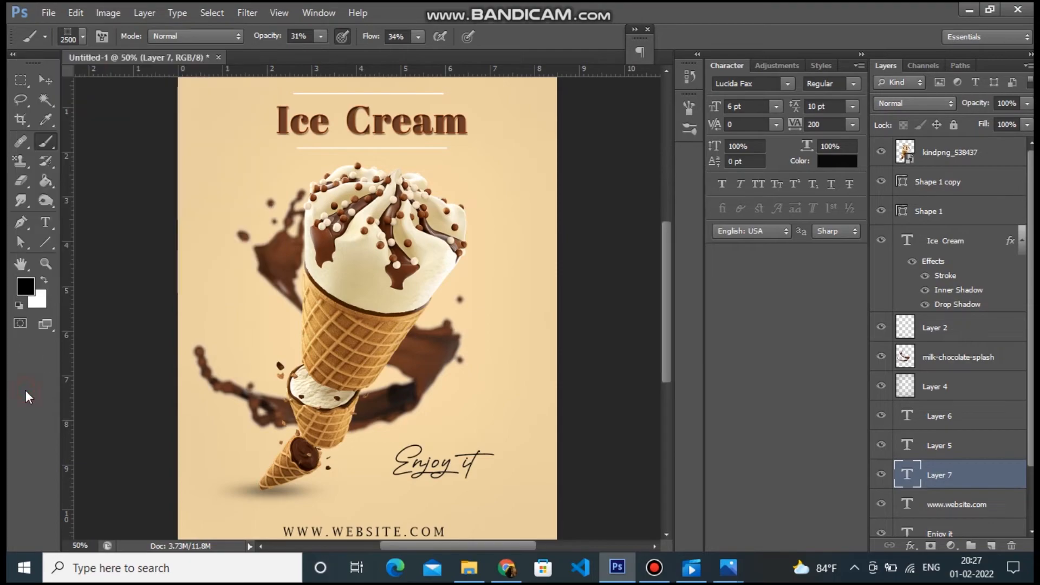
Add a new empty layer above Layer 7 and reduce the sunburst brush size to 1100 px.
click(991, 545)
key(bracketleft)
key(bracketleft)
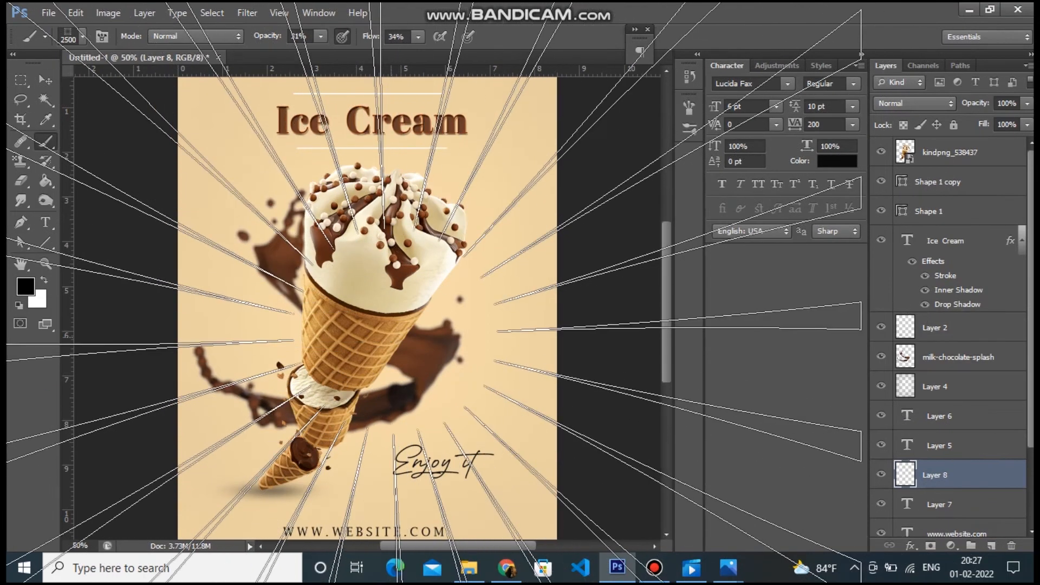
key(bracketleft)
key(bracketleft)
key(bracketleft)
key(bracketleft)
key(bracketleft)
key(bracketleft)
key(bracketleft)
key(bracketleft)
key(bracketleft)
key(bracketleft)
key(bracketleft)
key(bracketleft)
key(bracketleft)
key(bracketleft)
key(bracketleft)
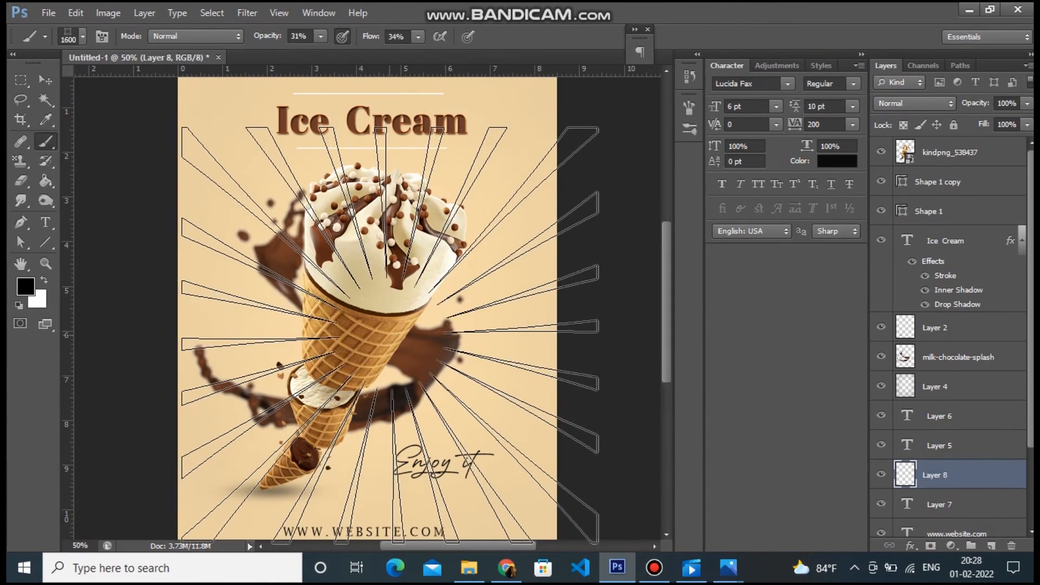
key(bracketright)
key(bracketright)
Enlarge the sunburst brush to 1400 px so it spans the whole poster and undo the trial black stamp.
key(ctrl+minus)
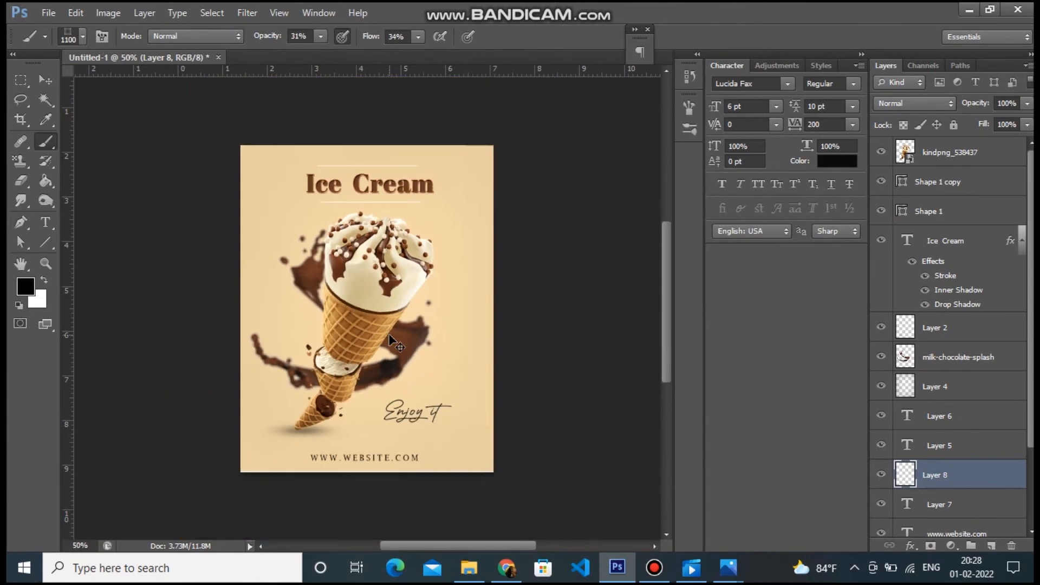
key(bracketright)
key(bracketright)
key(bracketright)
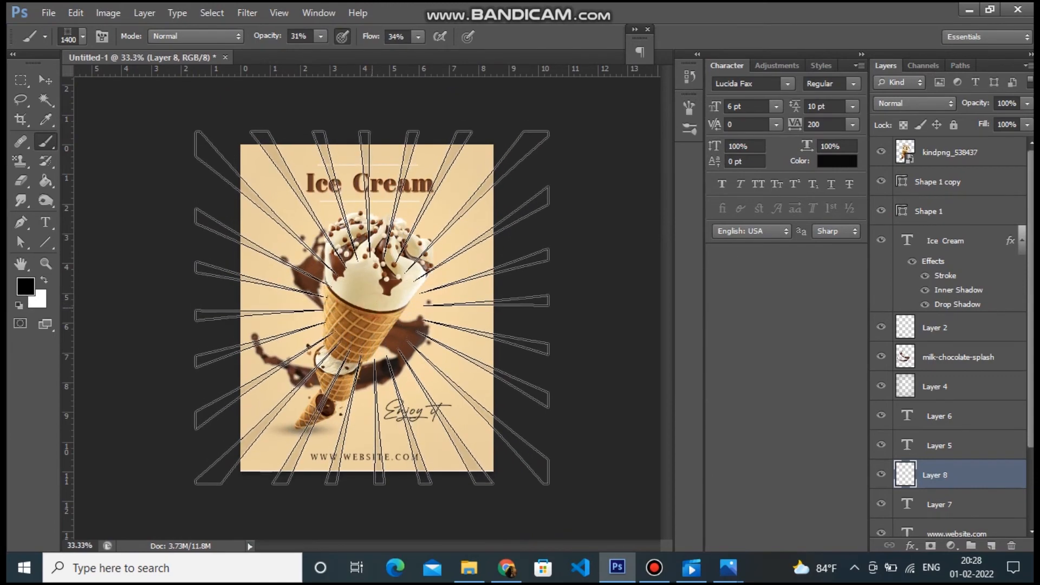
key(ctrl+z)
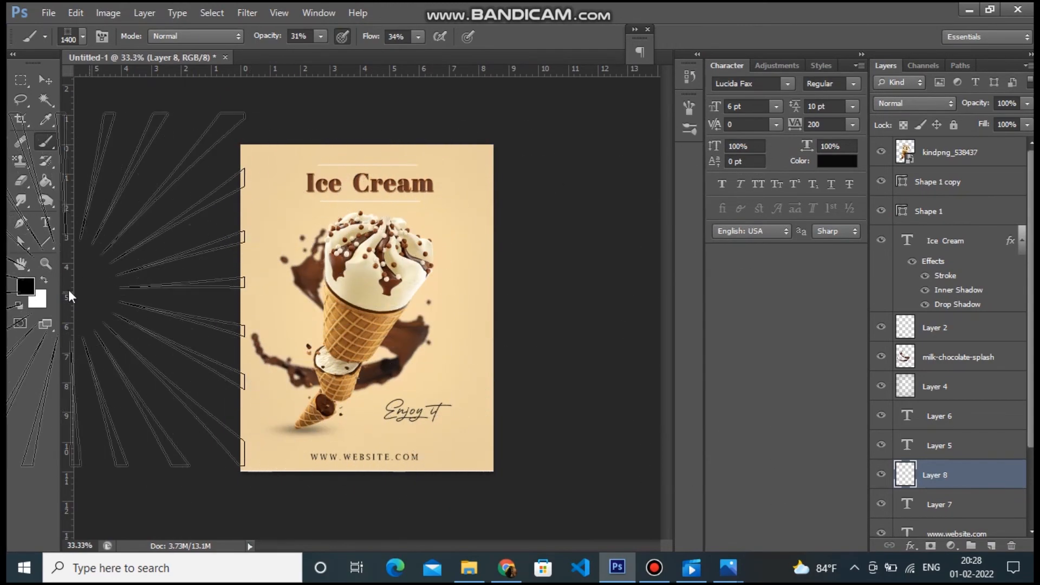
Stamp the 1400 px sunburst in white behind the cone on Layer 8 and again on a new layer above it.
click(44, 279)
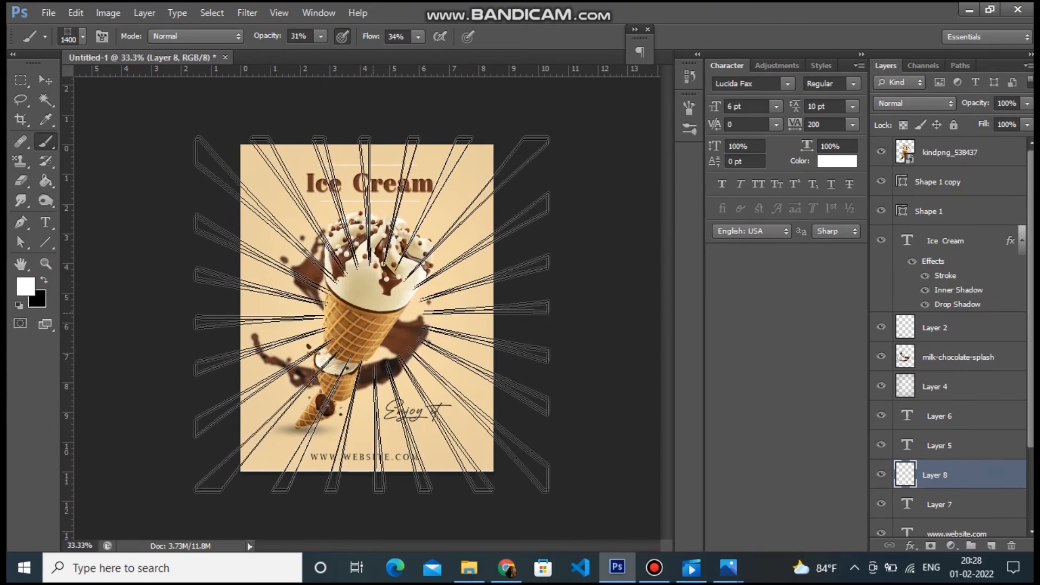
click(370, 311)
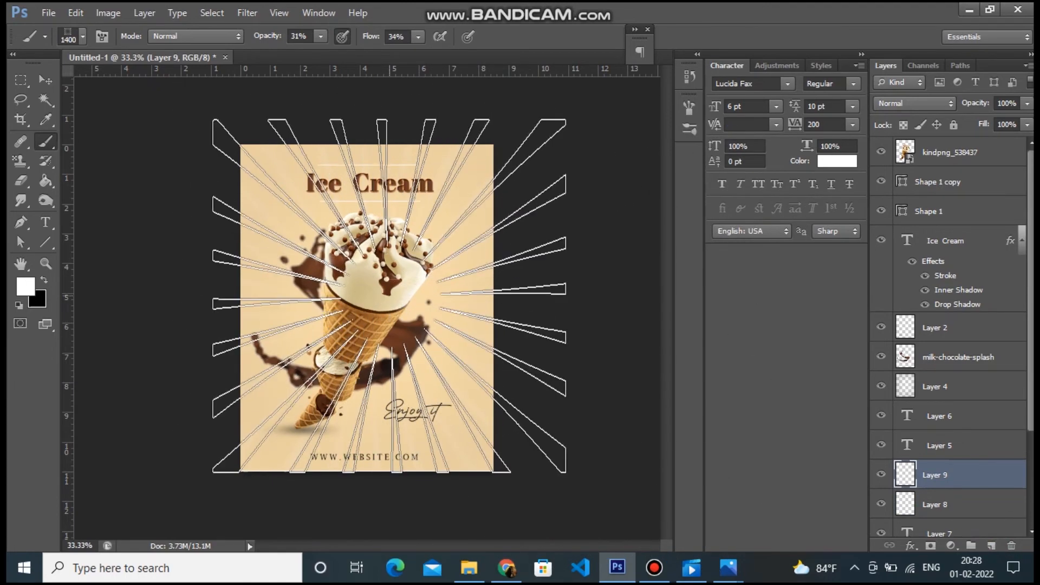
click(385, 307)
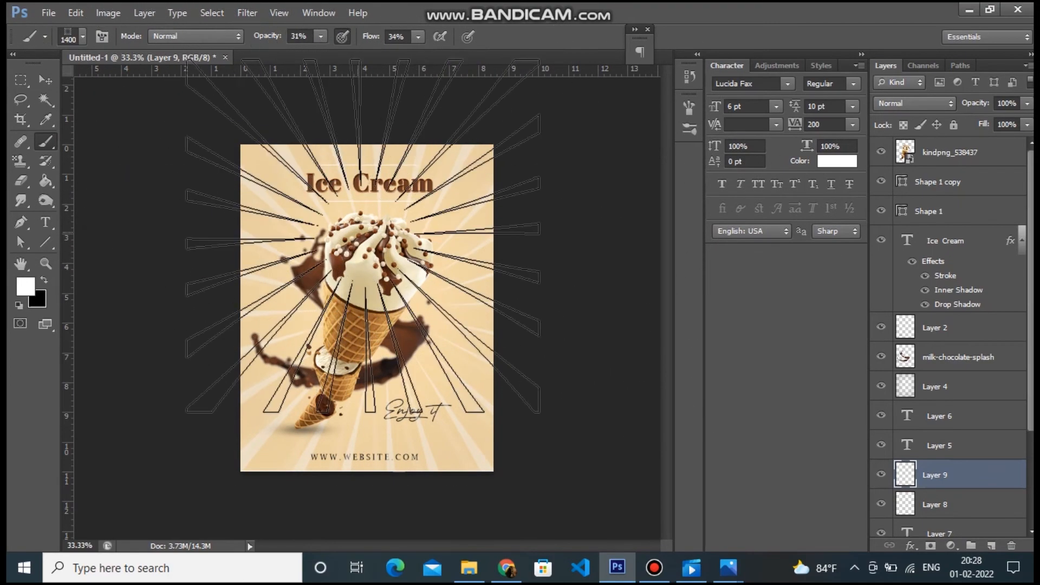
Fade the rays of Layer 9 around the poster's corners and edges with the 600 px Eraser tool.
click(20, 184)
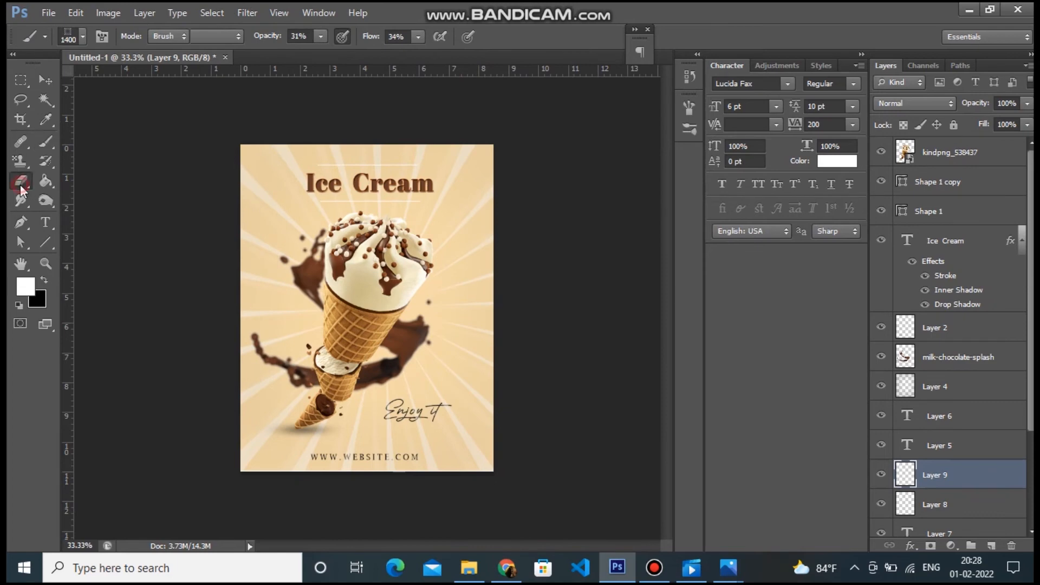
click(243, 160)
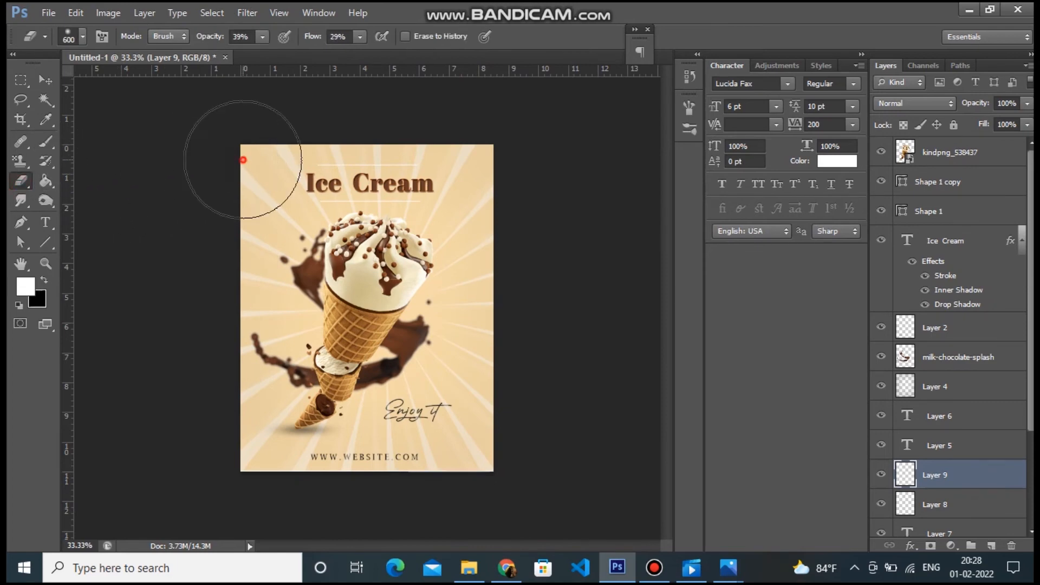
click(227, 167)
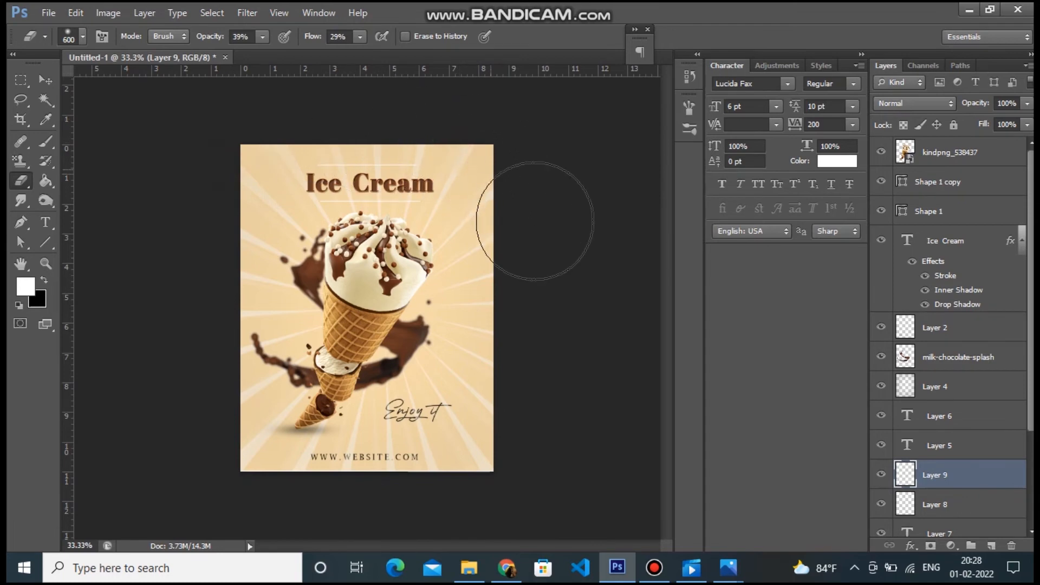
click(429, 134)
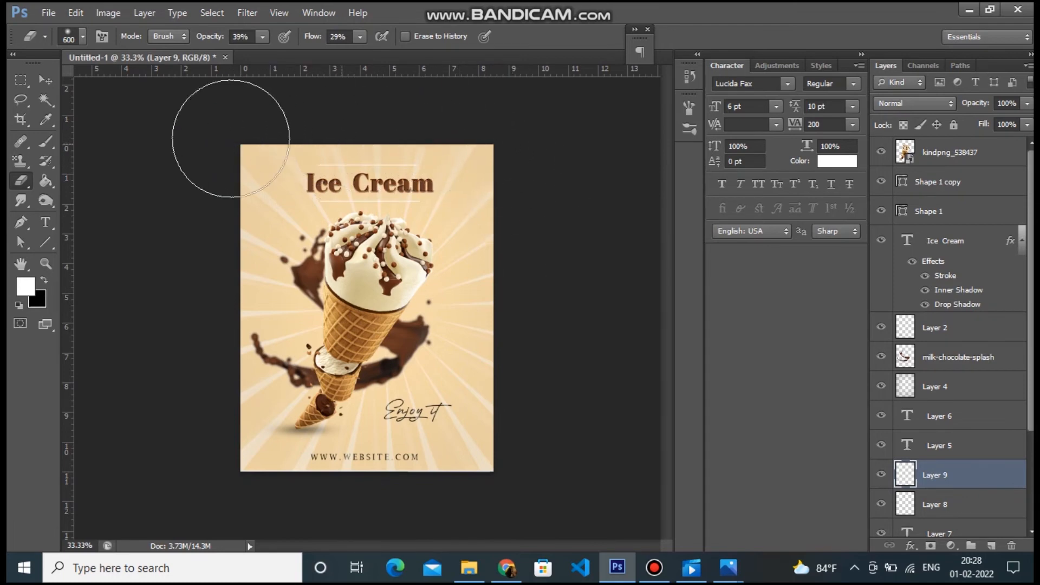
click(245, 251)
click(266, 497)
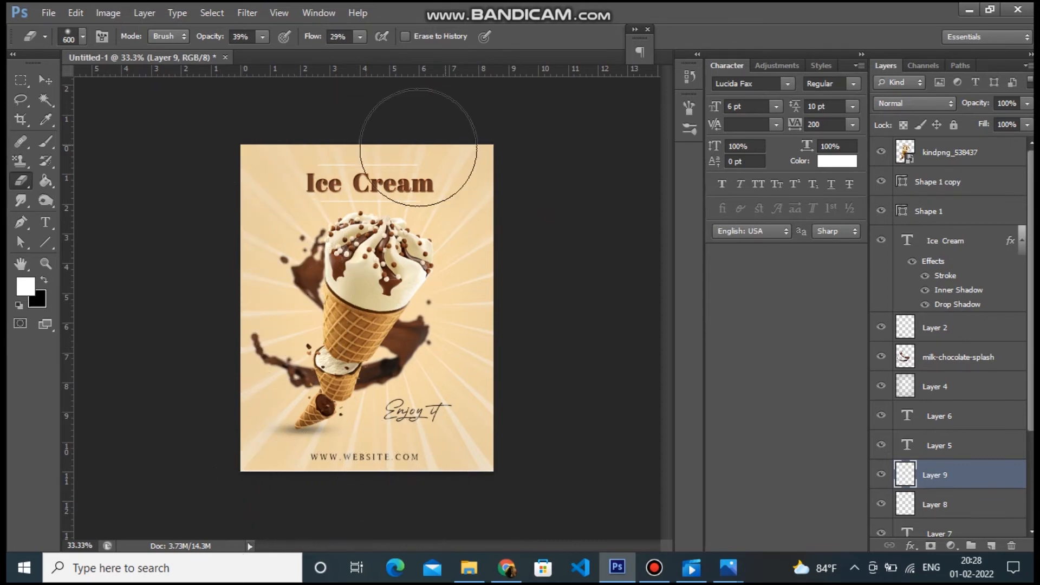
click(484, 179)
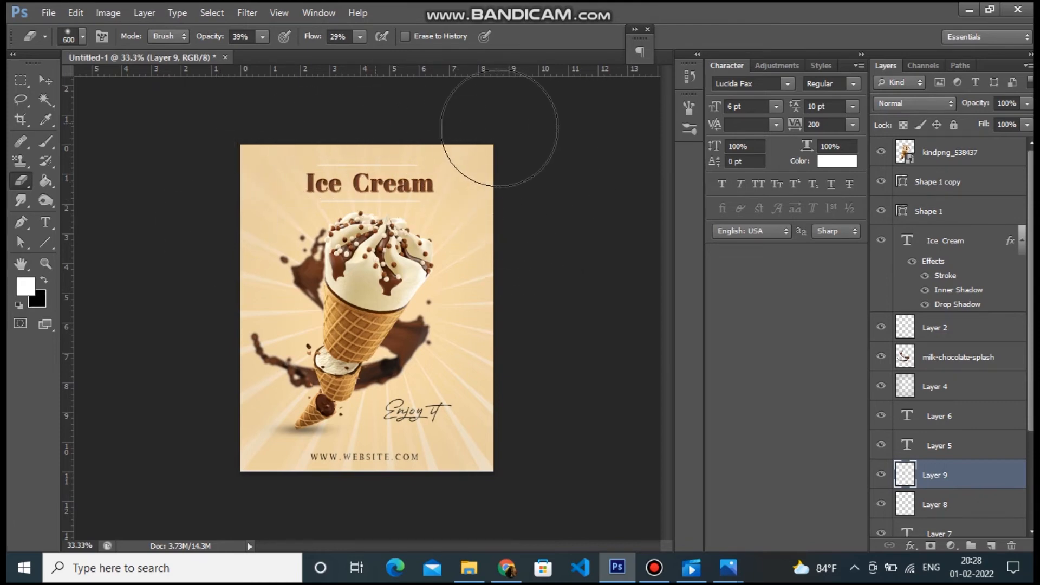
Choose the Sunburst 2 preset for the Brush tool and reduce its size to 1000 px.
key(ctrl+plus)
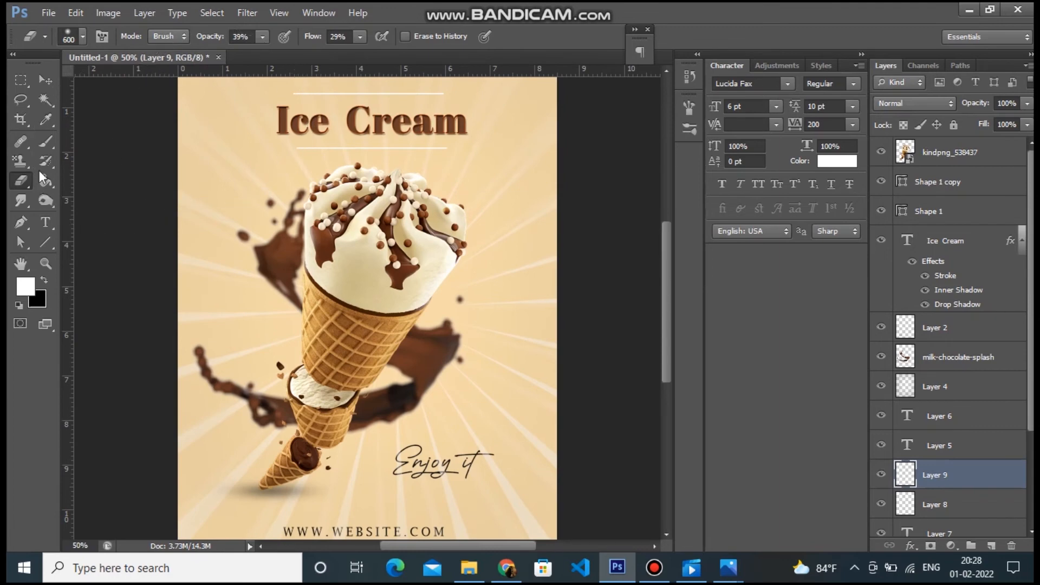
click(46, 143)
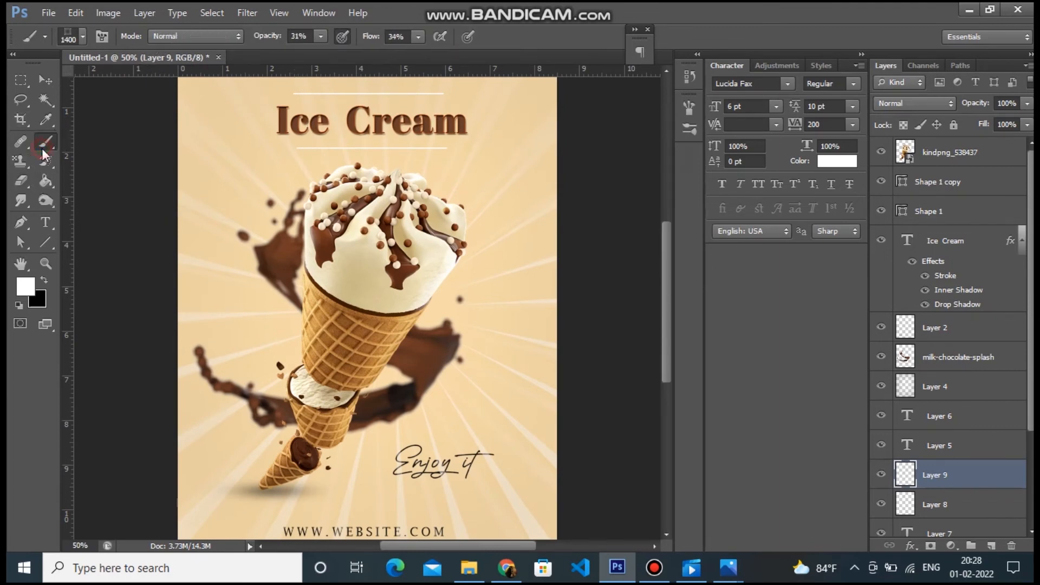
click(83, 36)
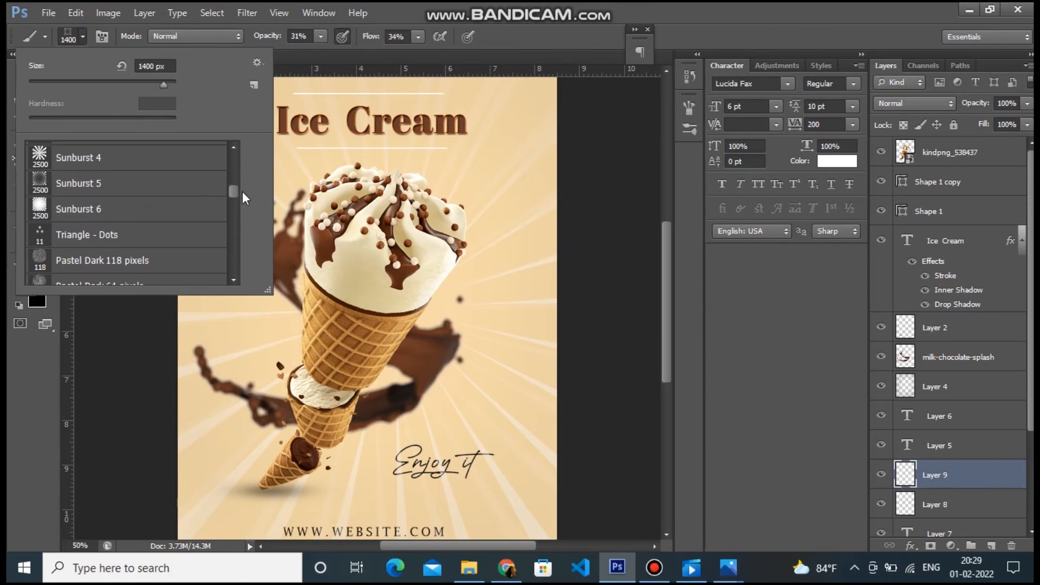
scroll(234, 193, up, 5)
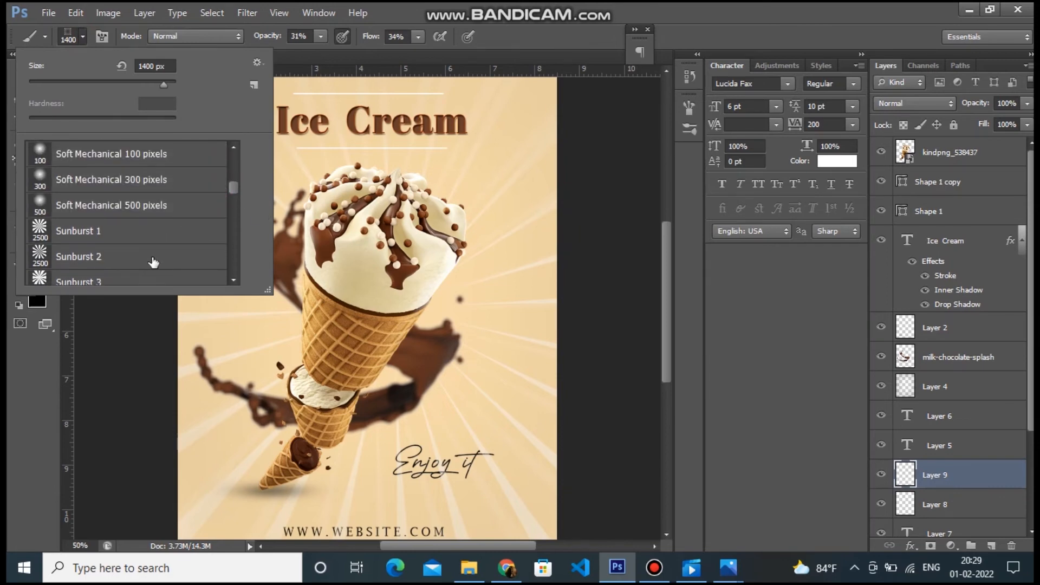
click(153, 263)
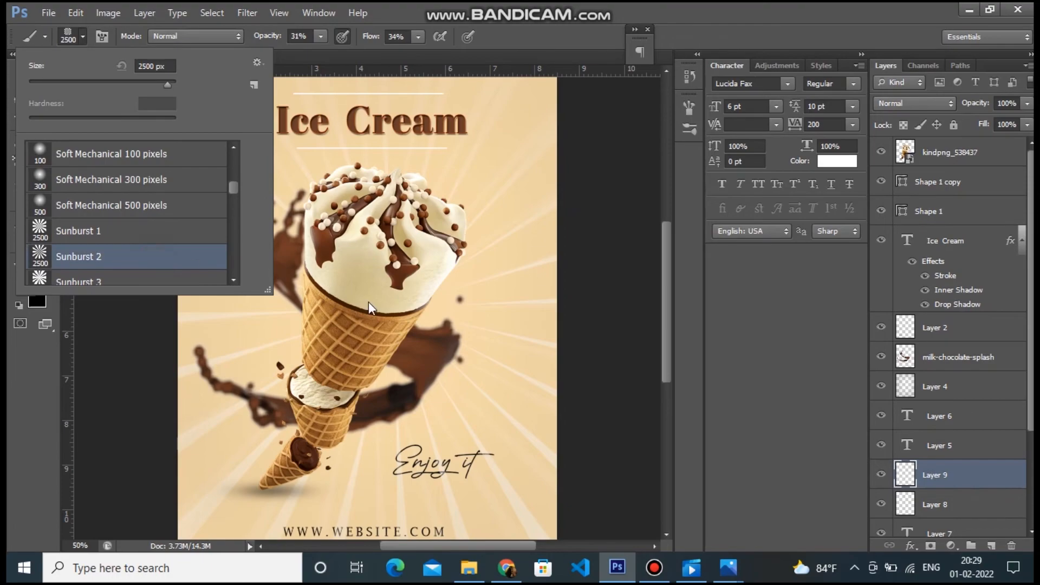
click(8, 426)
key(bracketleft)
key(bracketleft)
key(bracketleft)
key(bracketleft)
key(bracketleft)
key(bracketleft)
key(bracketleft)
key(bracketleft)
key(bracketleft)
key(bracketleft)
key(bracketleft)
key(bracketleft)
key(bracketleft)
key(bracketleft)
key(bracketleft)
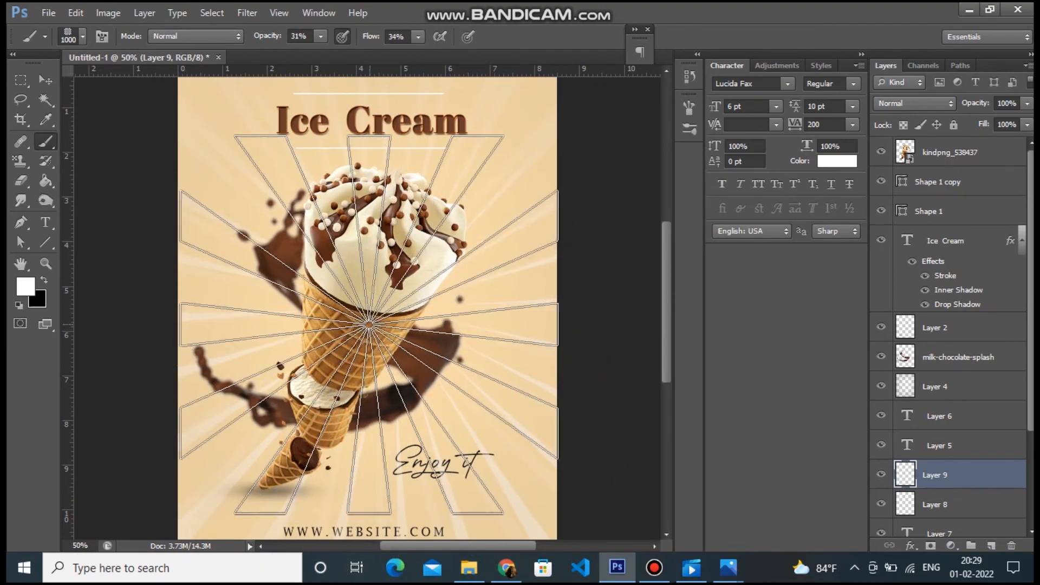
Stamp the Sunburst 2 rays in white behind the cone on a new layer above Layer 9 and rotate them slightly clockwise.
click(367, 325)
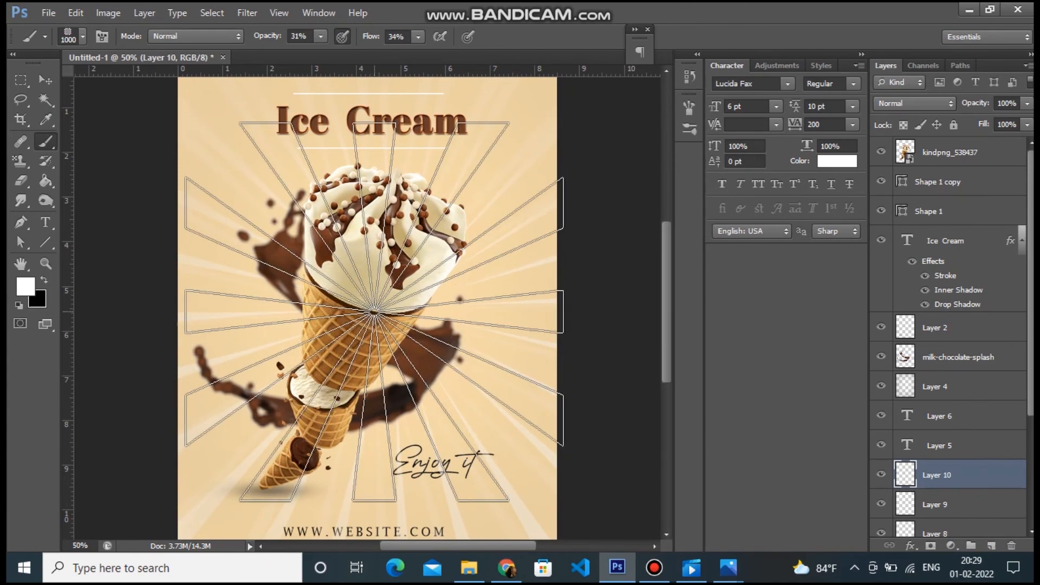
click(369, 312)
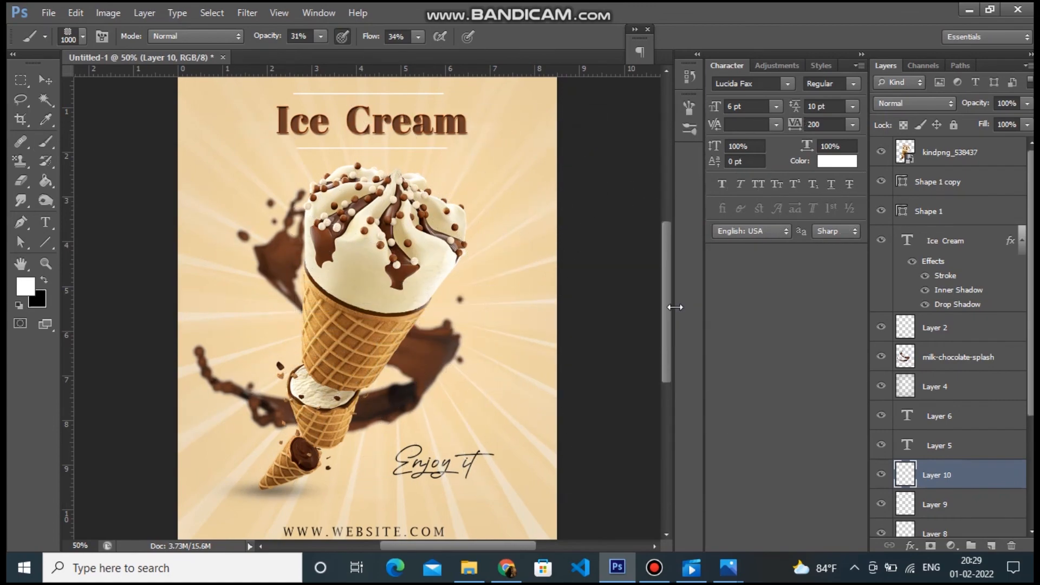
key(ctrl+t)
drag(587, 106, 622, 153)
key(Return)
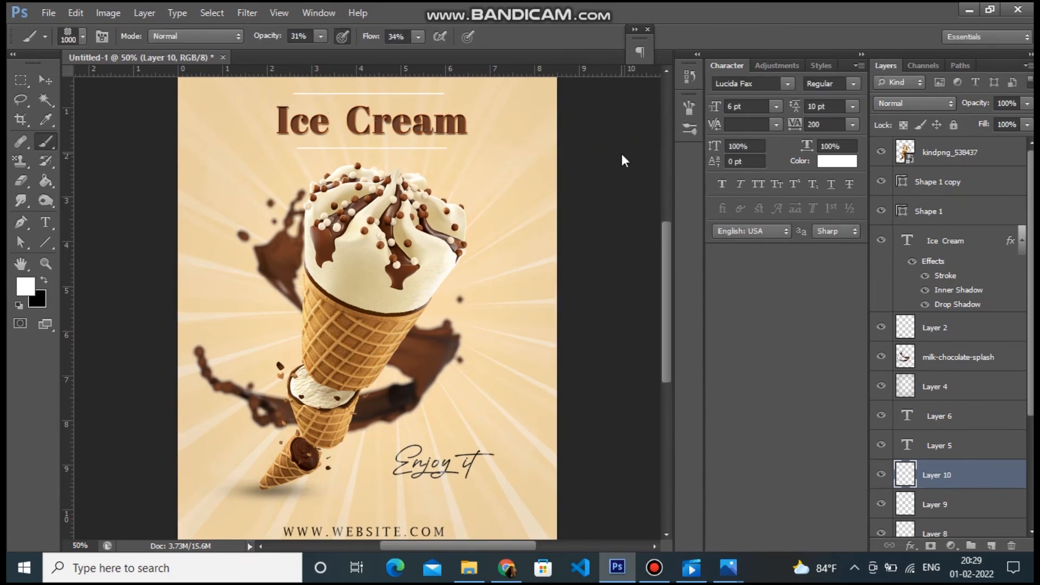
Set the Eraser tool's opacity to 65% and its flow to 74%.
click(21, 180)
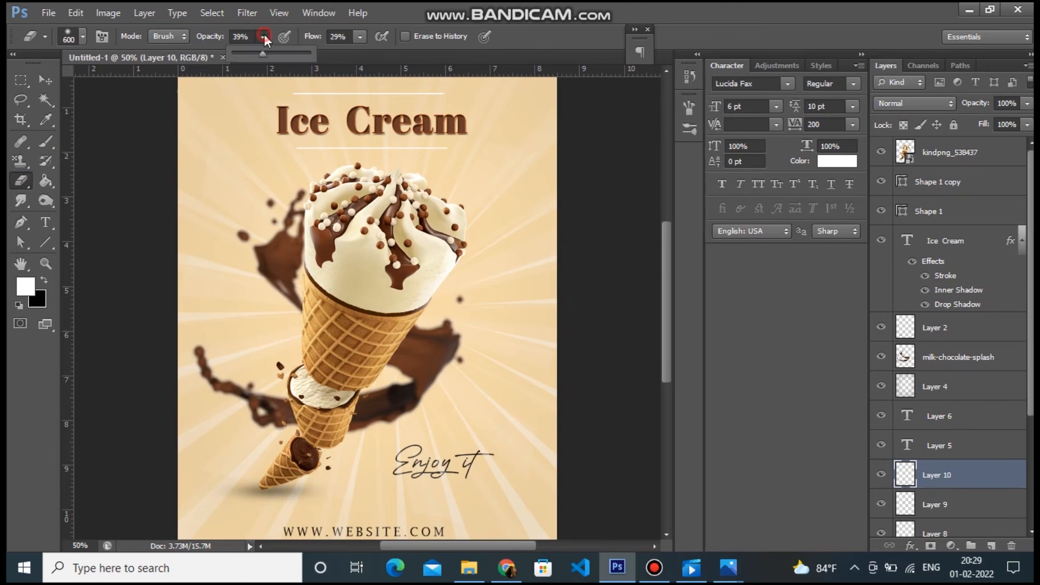
click(283, 54)
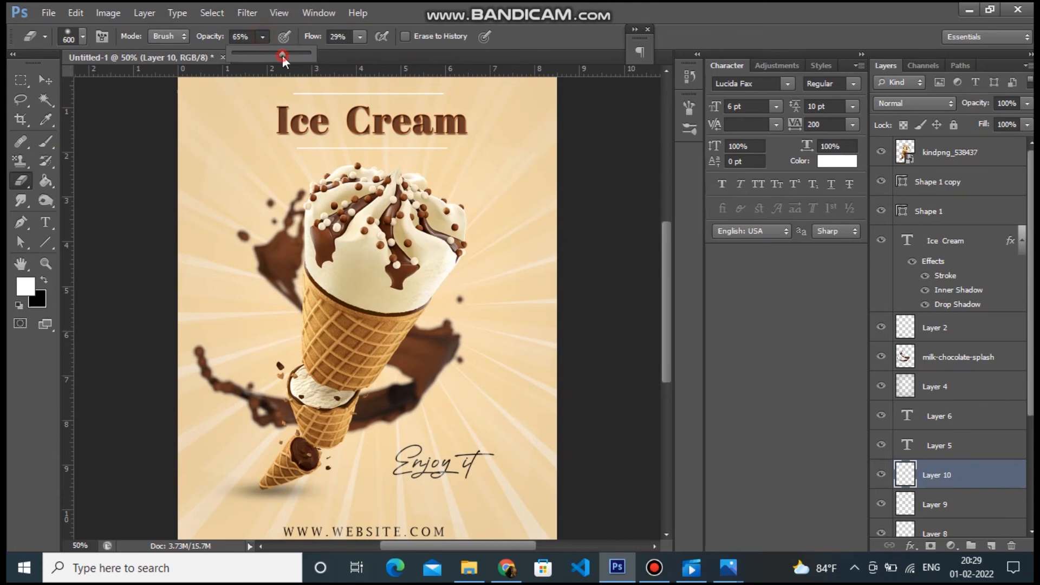
click(361, 37)
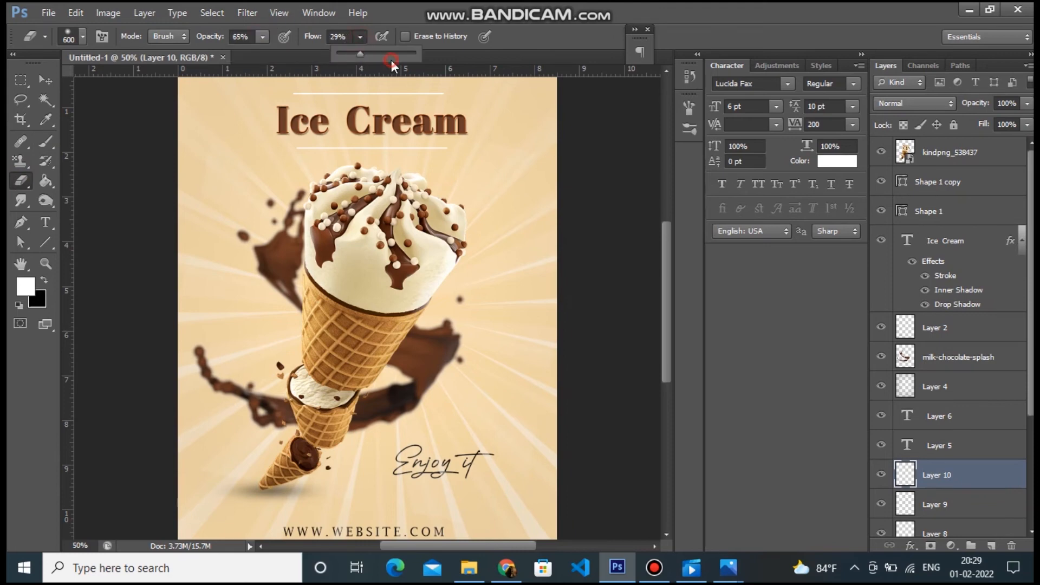
click(394, 52)
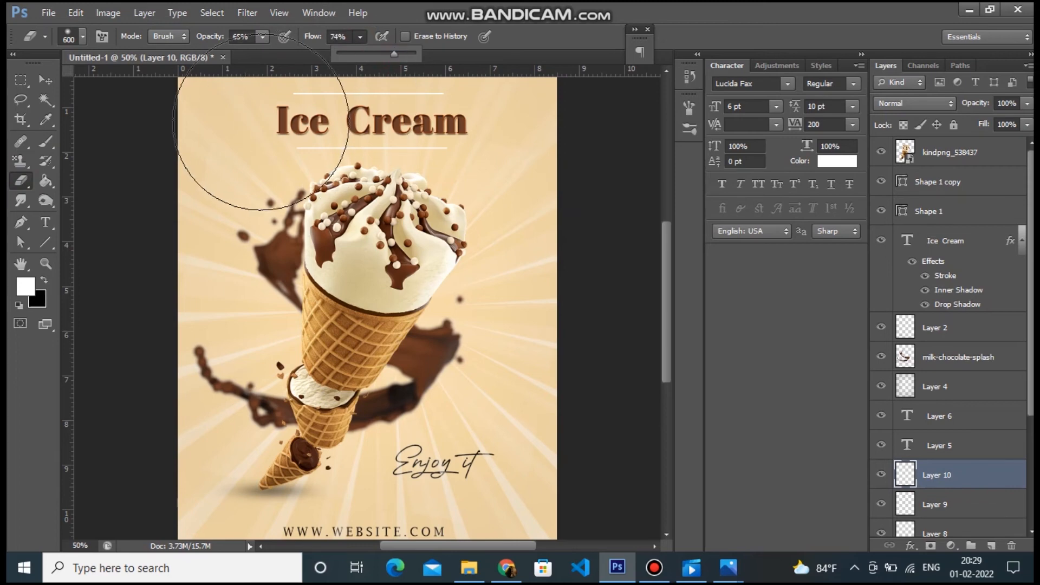
Erase the rays of Layer 10 along the poster's top and upper side edges.
key(ctrl+minus)
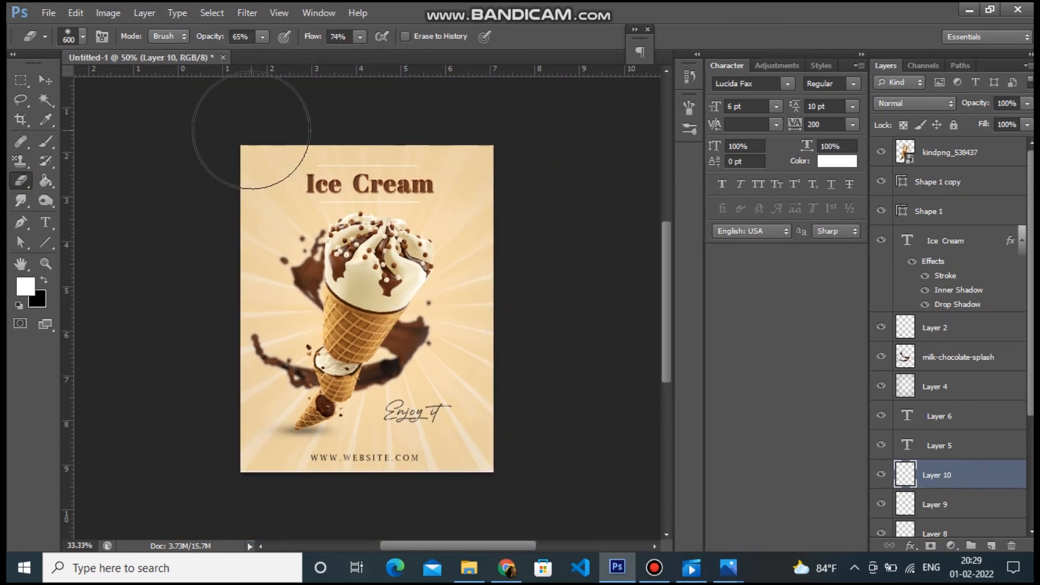
drag(259, 154, 370, 125)
click(430, 112)
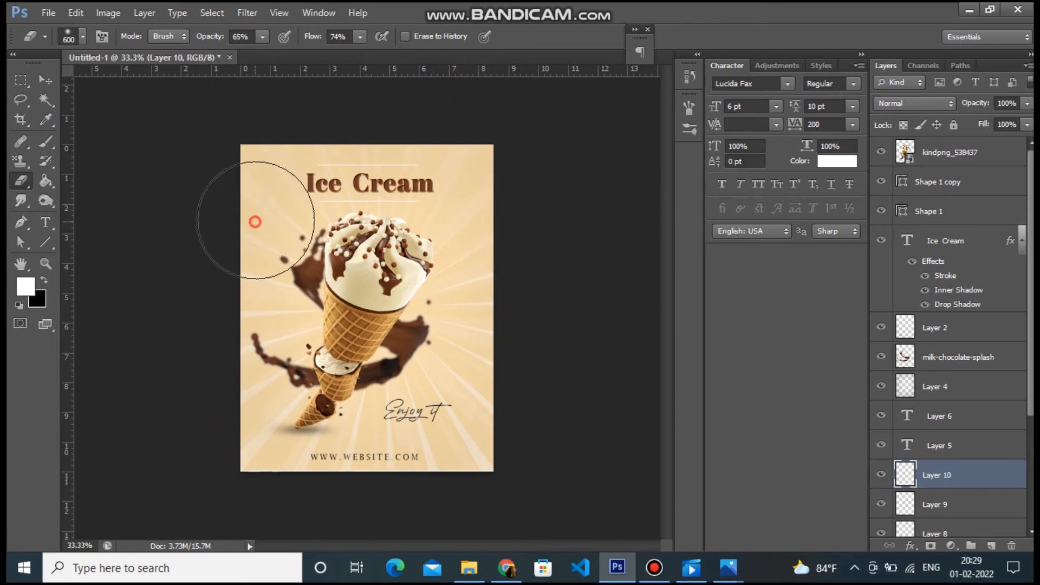
click(480, 202)
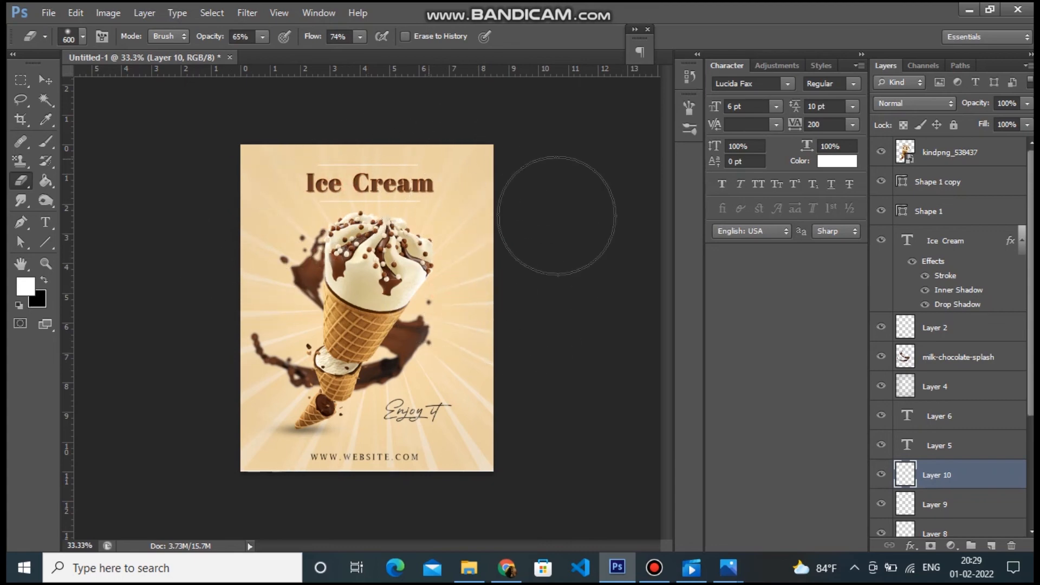
Erase the rays of Layer 9 around the Ice Cream heading and the poster's upper corners.
click(976, 500)
click(266, 157)
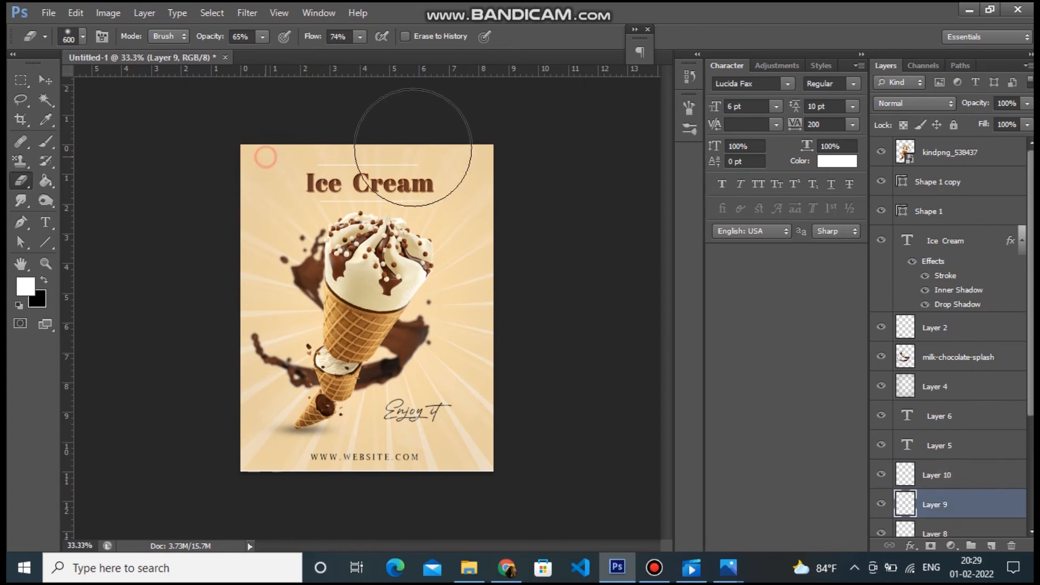
click(496, 171)
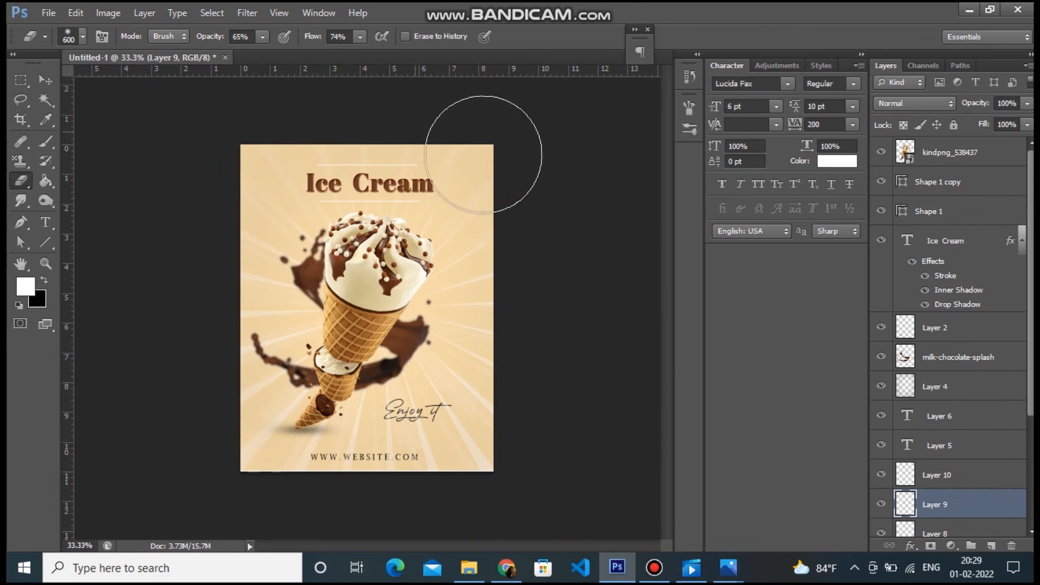
click(369, 186)
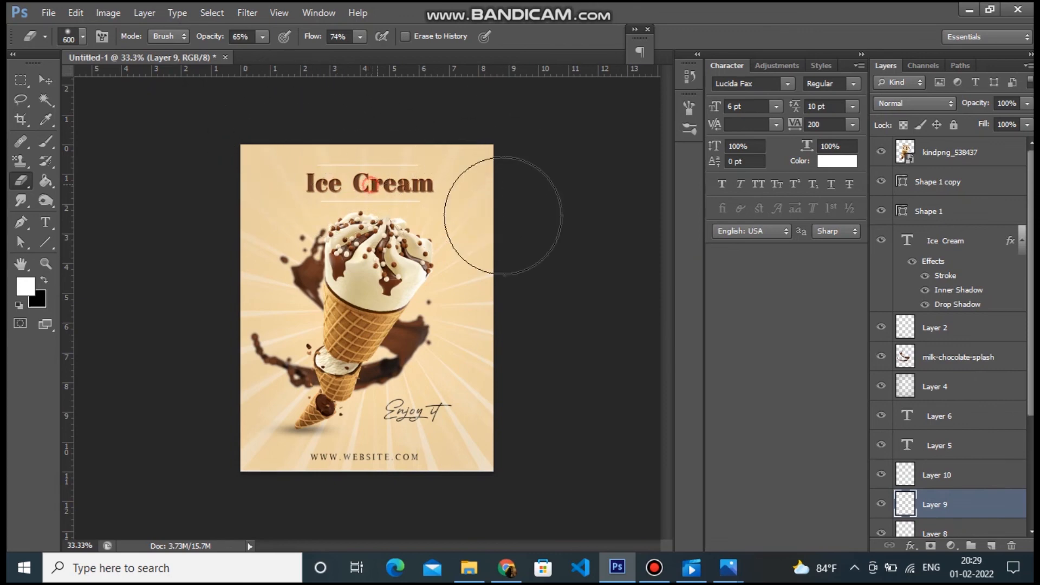
click(388, 158)
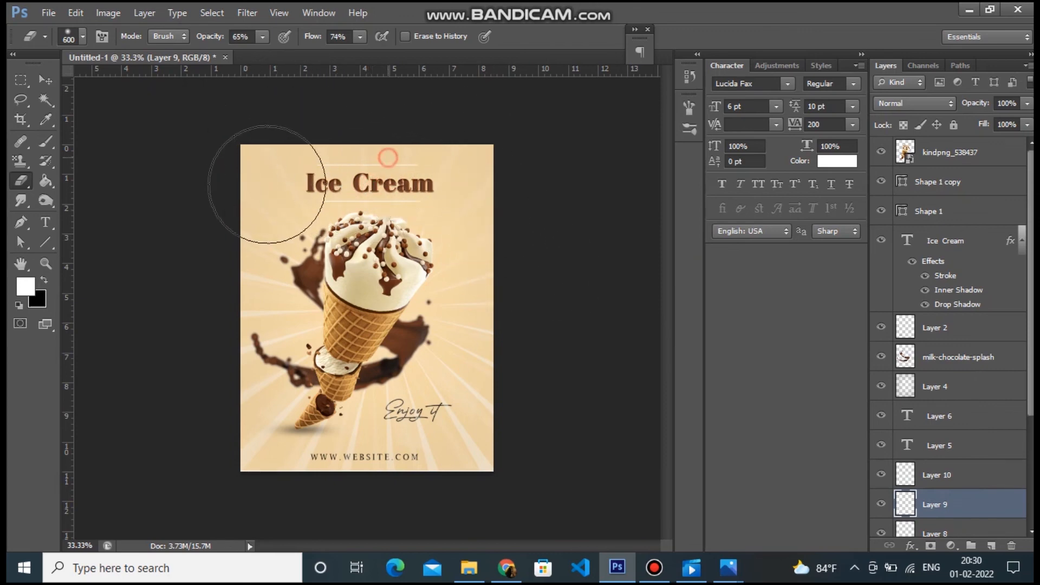
click(263, 190)
Add a vertical text block of repeated "Lorem ipsum" in black 6 pt Lucida Fax along the poster's right edge and nudge it slightly down.
key(ctrl+plus)
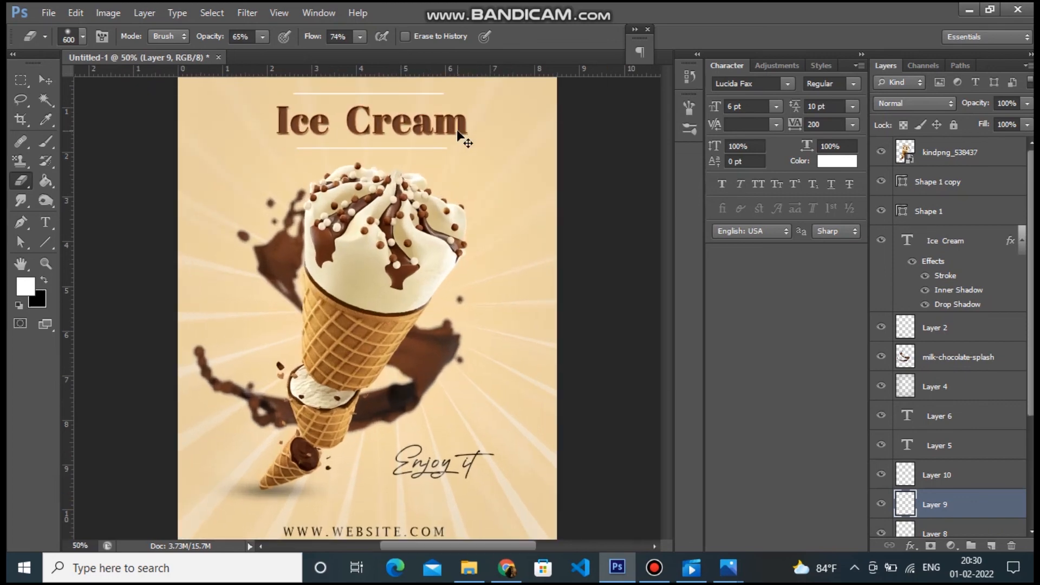
mouse_move(667, 272)
mouse_down()
mouse_move(666, 262)
mouse_move(667, 288)
mouse_up()
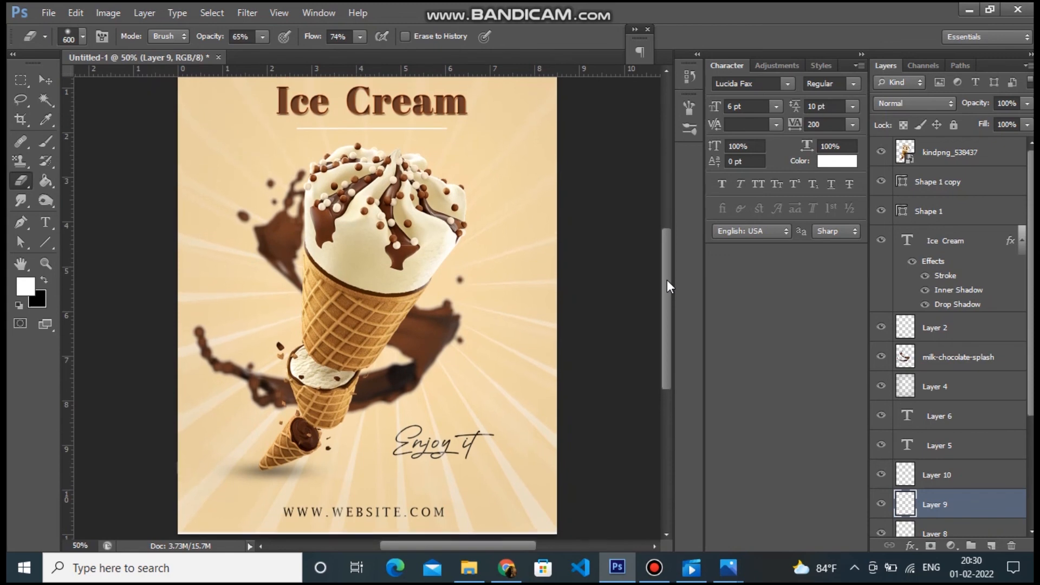
click(47, 221)
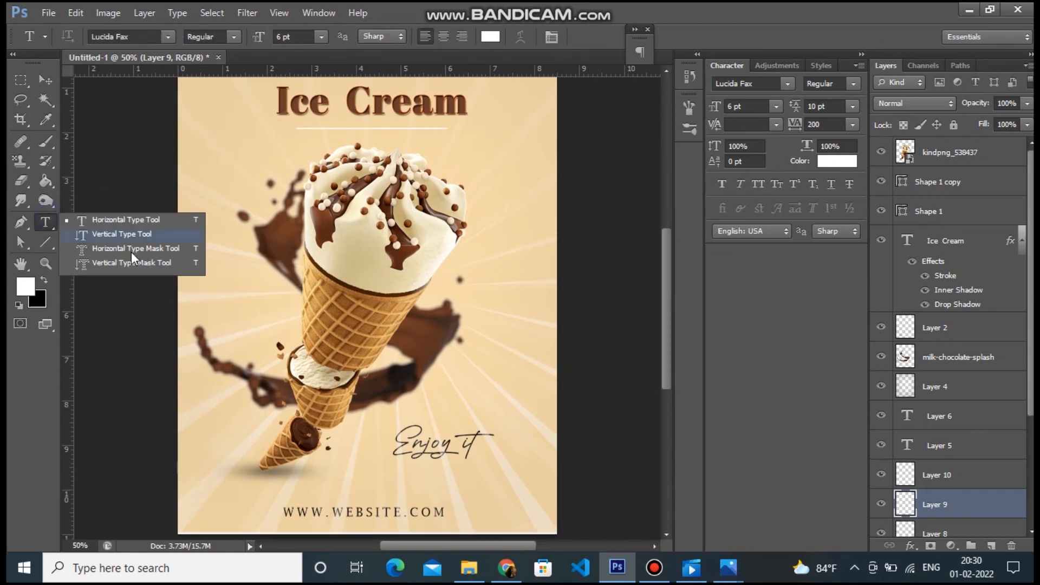
click(133, 238)
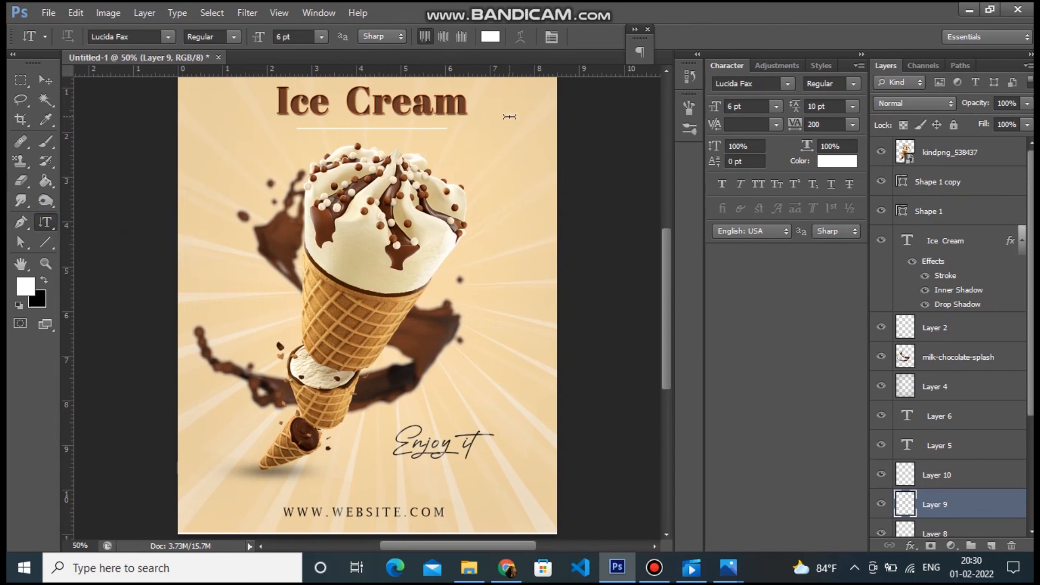
drag(494, 130, 549, 466)
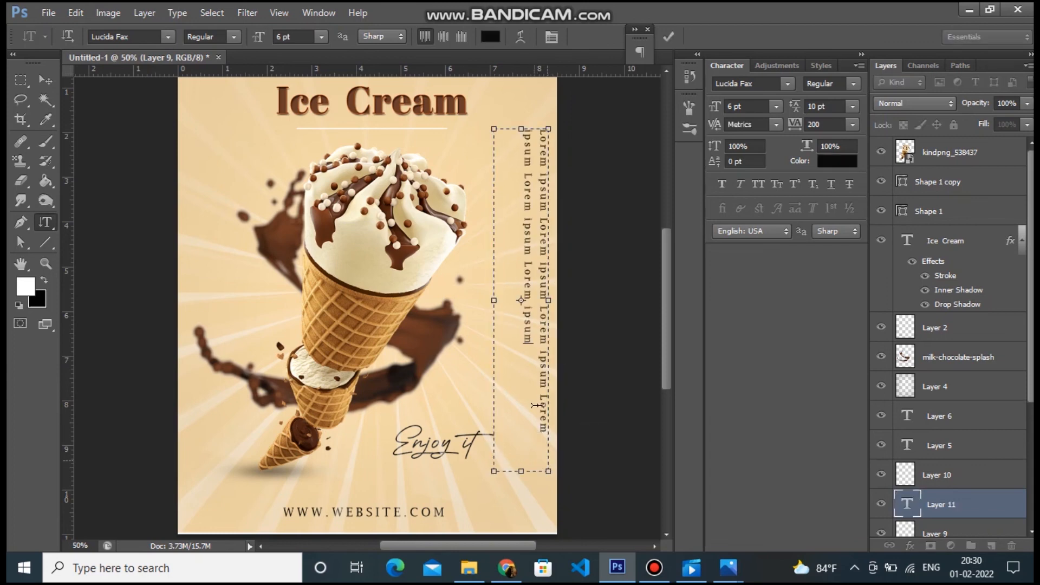
click(55, 82)
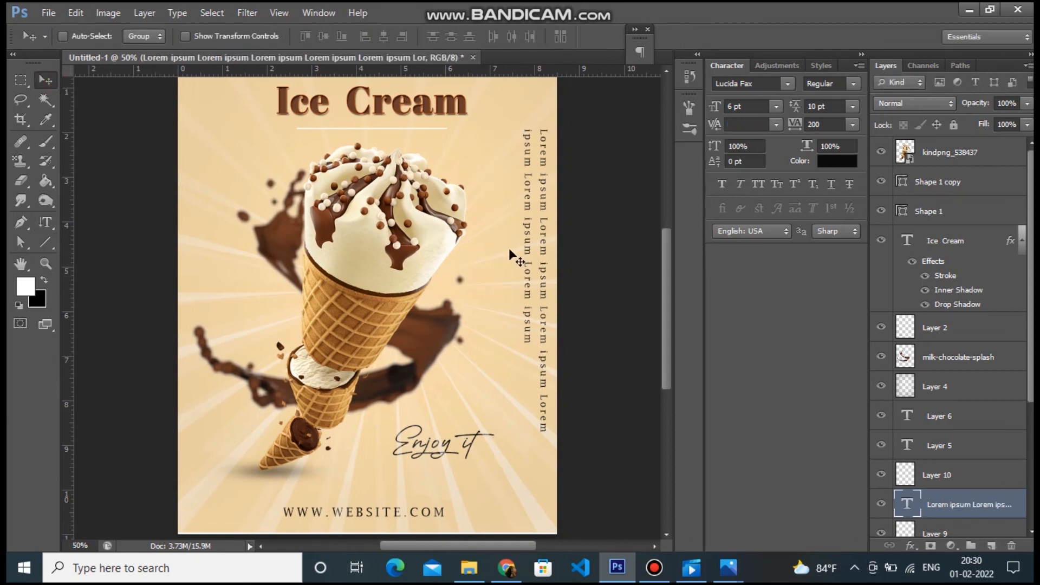
drag(534, 275, 535, 279)
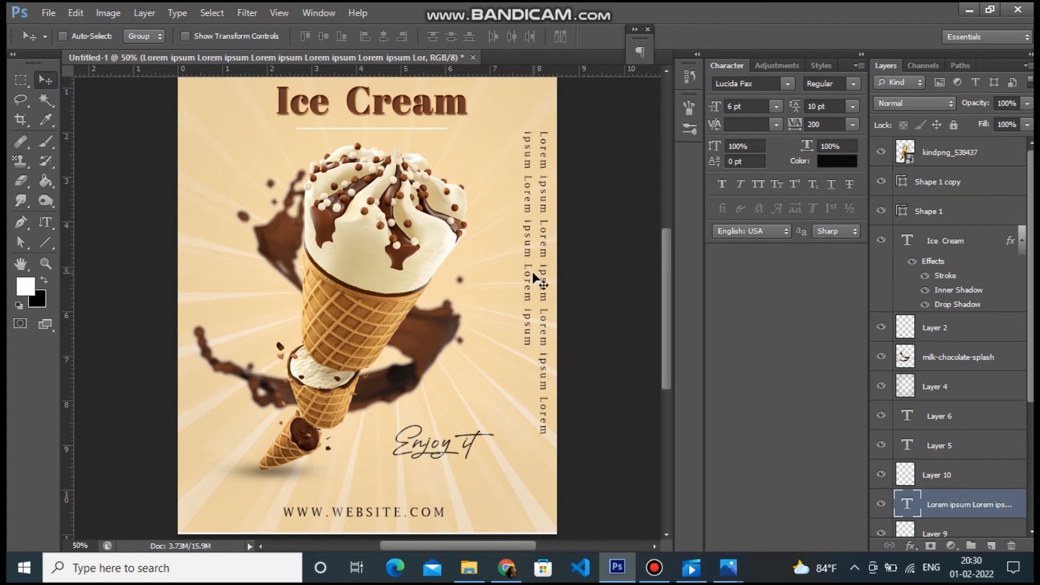
key(ctrl+minus)
key(ctrl+plus)
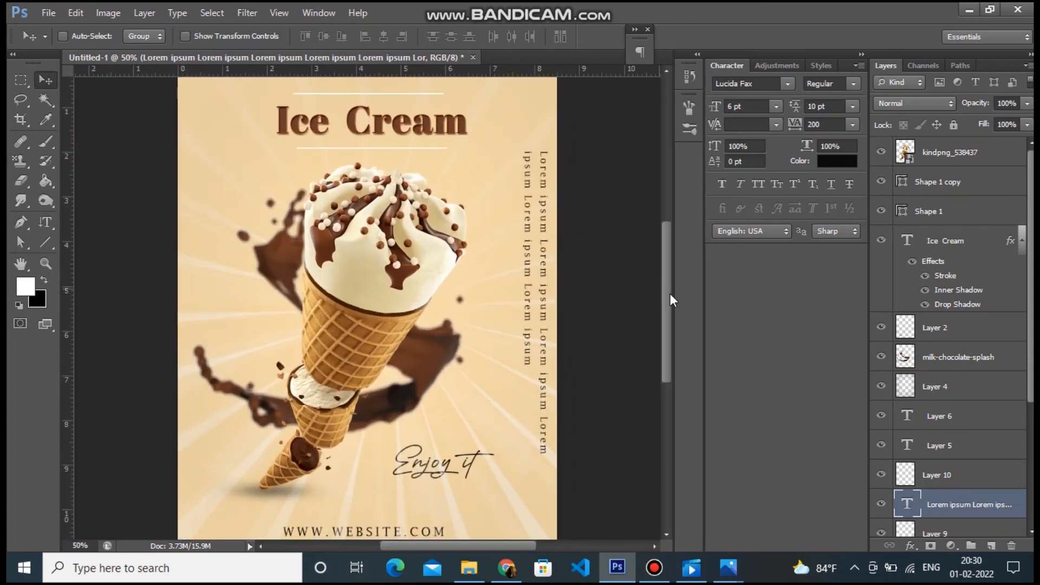
drag(669, 297, 668, 326)
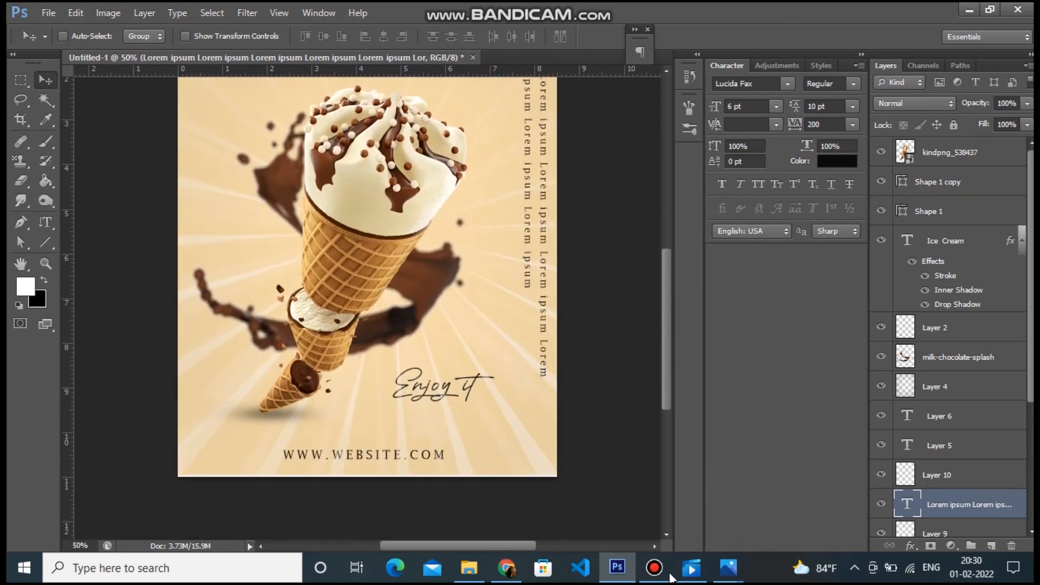